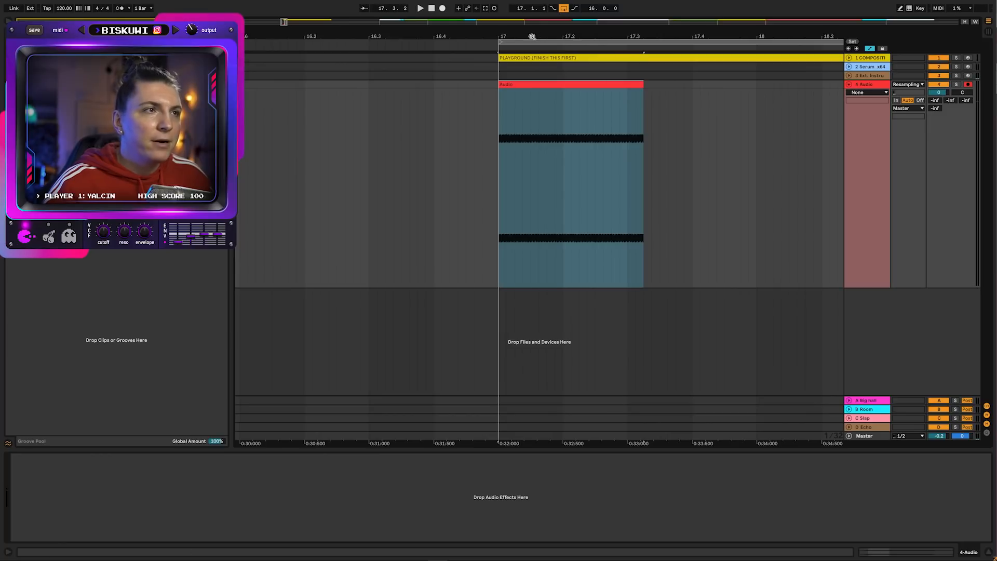
- Trim the start of the recorded audio clip at bar 17 so it begins at the waveform's drop
drag(263, 99, 364, 98)
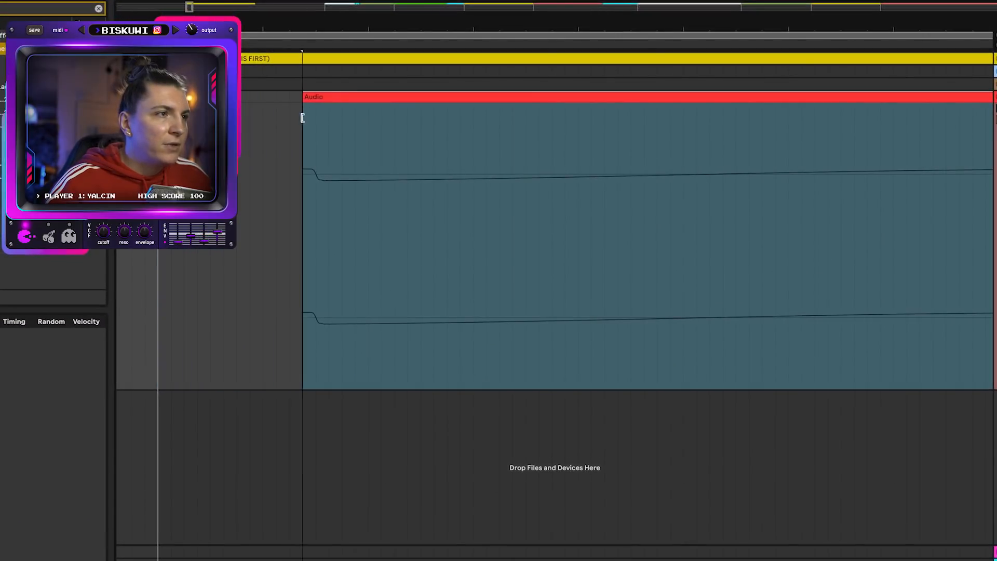
drag(302, 118, 315, 115)
drag(310, 30, 401, 99)
drag(433, 40, 427, 32)
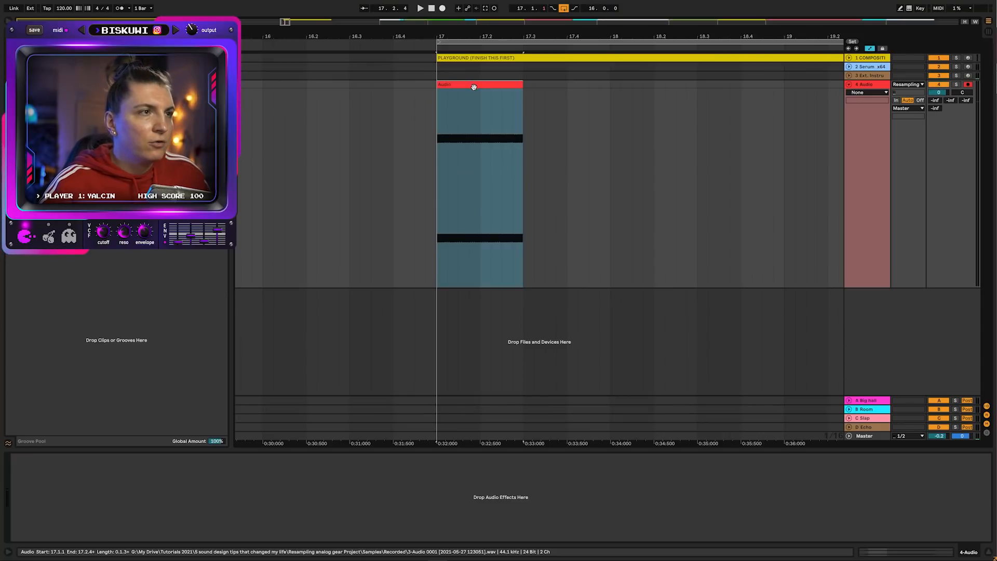
double_click(447, 102)
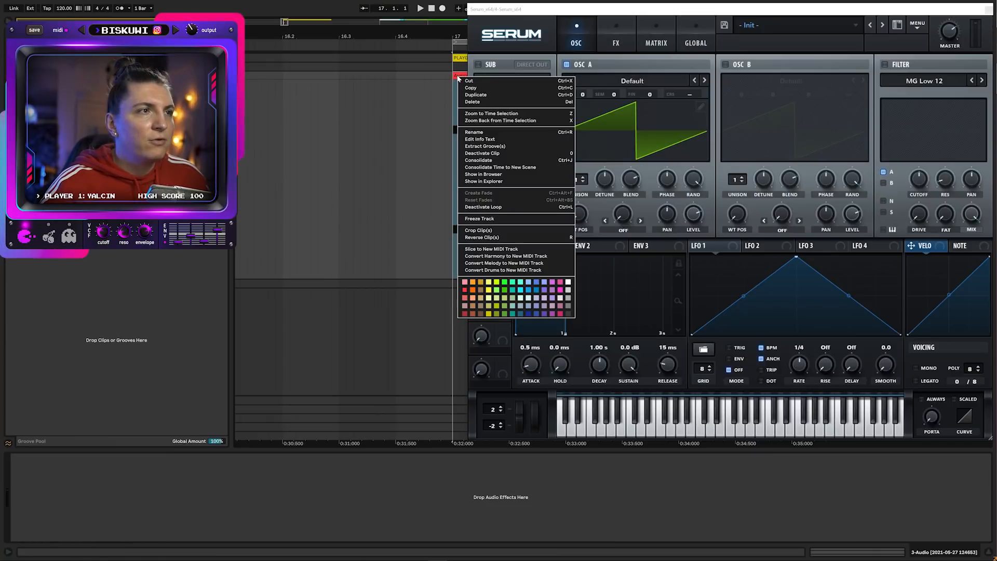
- Consolidate the trimmed audio clip and show its file in Explorer
click(495, 182)
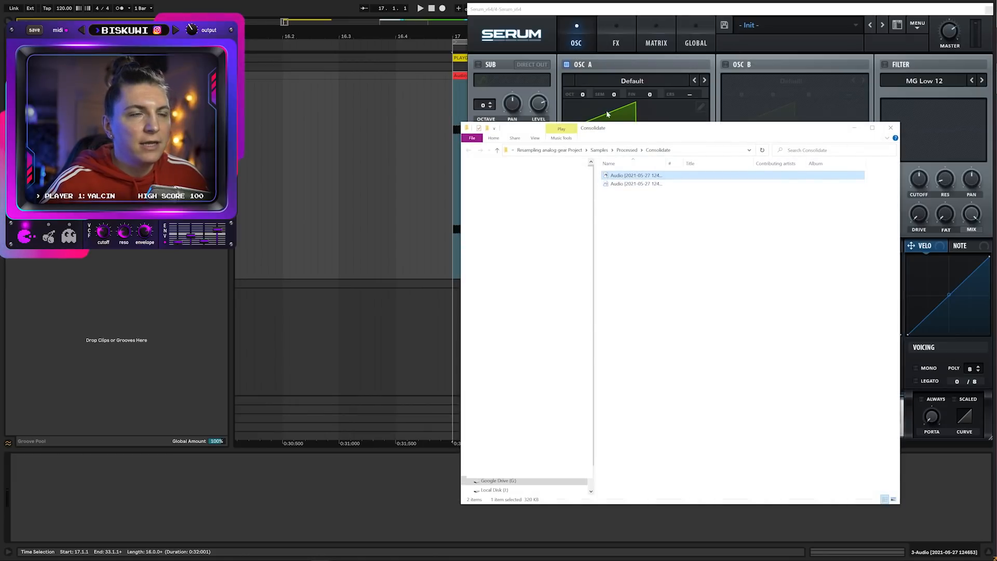
click(854, 129)
key(ctrl+j)
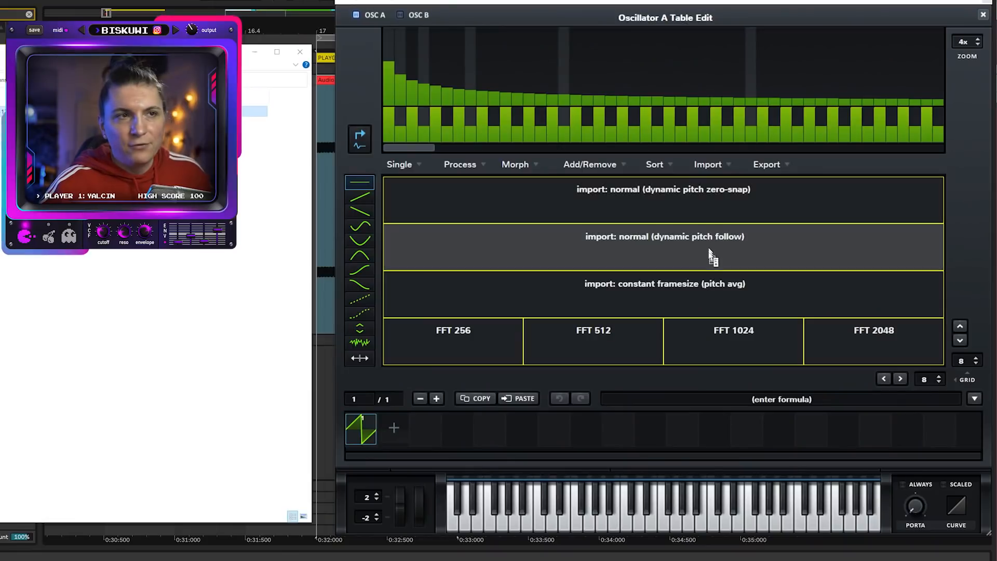
- Import the consolidated audio file into the Oscillator A table editor with constant framesize (pitch avg)
drag(707, 254, 701, 243)
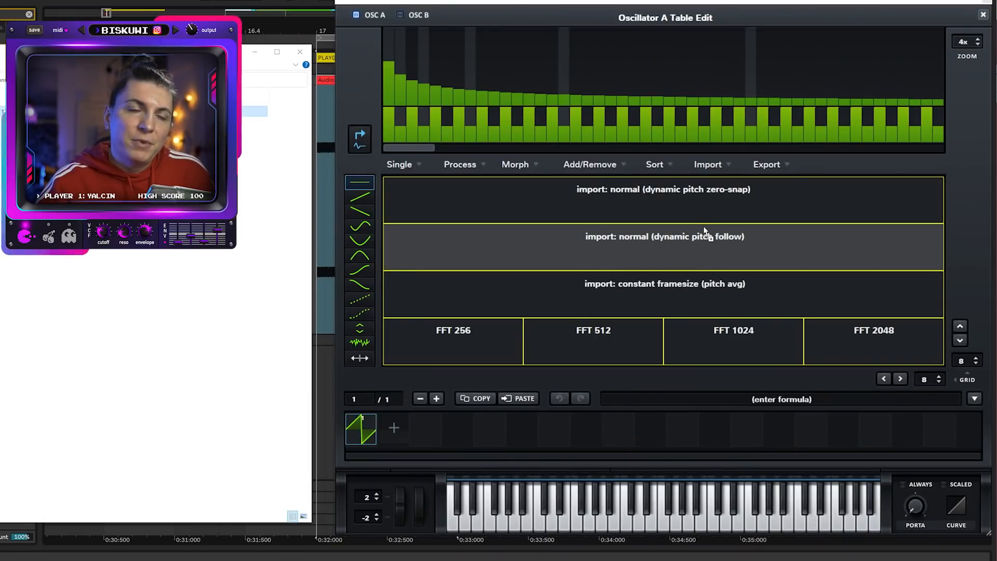
mouse_move(703, 227)
mouse_down()
mouse_move(703, 246)
mouse_move(695, 216)
mouse_up()
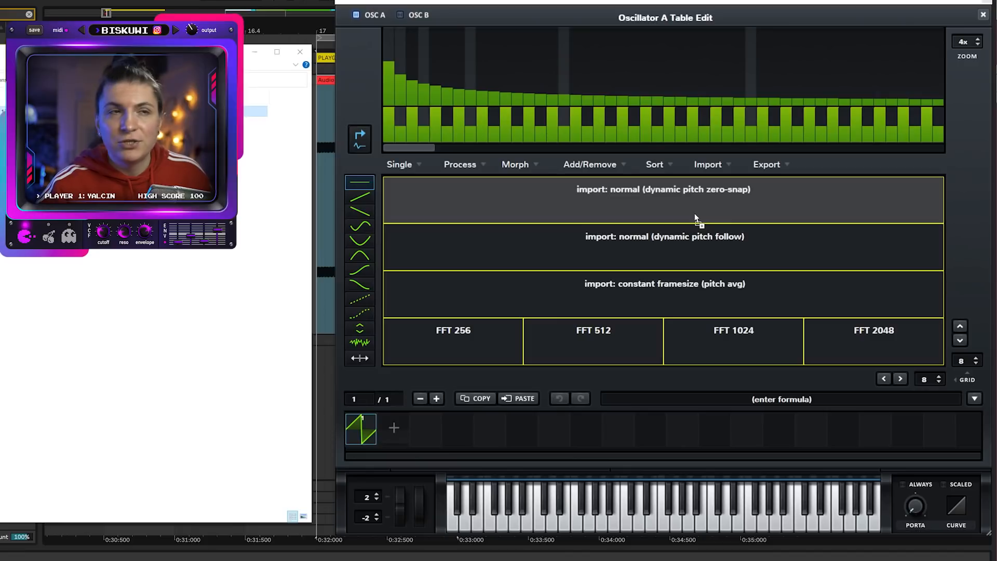
drag(694, 213, 697, 286)
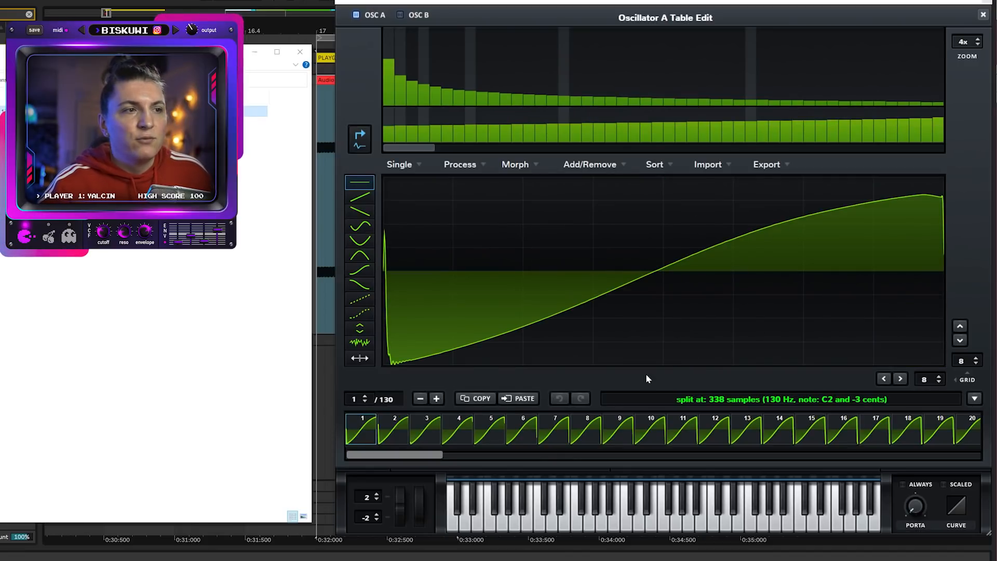
- Examine the imported frames at the beginning, middle and end of the wavetable for drift in the waveform's phase
click(420, 456)
drag(420, 456, 620, 465)
click(765, 426)
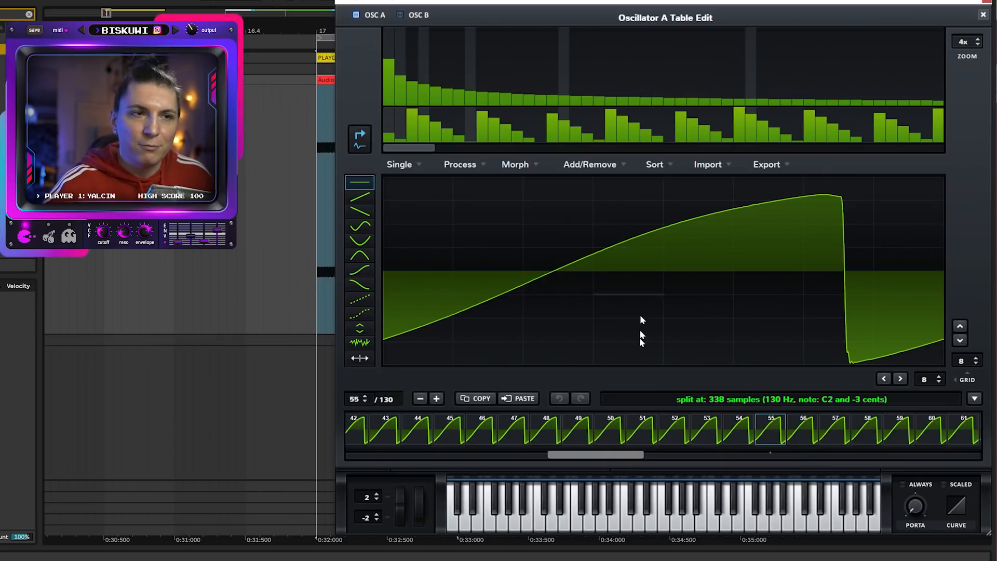
drag(640, 455, 903, 450)
click(909, 435)
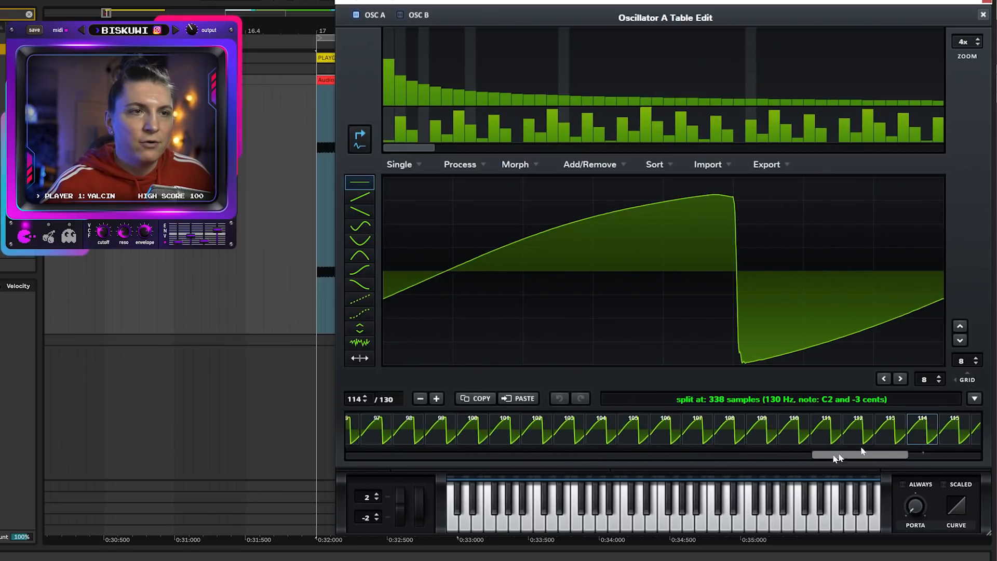
drag(817, 458, 378, 462)
click(933, 431)
click(963, 431)
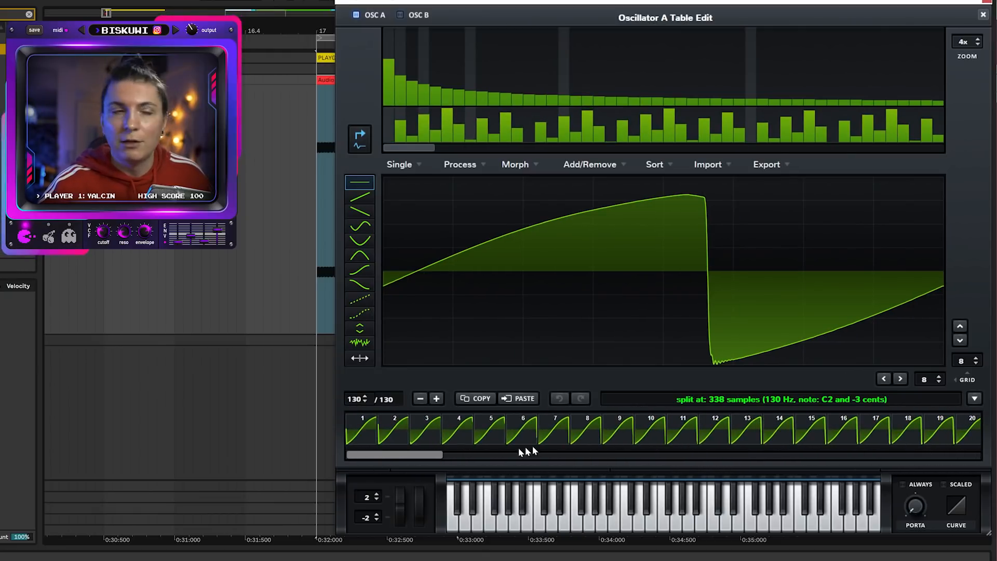
click(367, 437)
drag(404, 457, 836, 455)
click(841, 430)
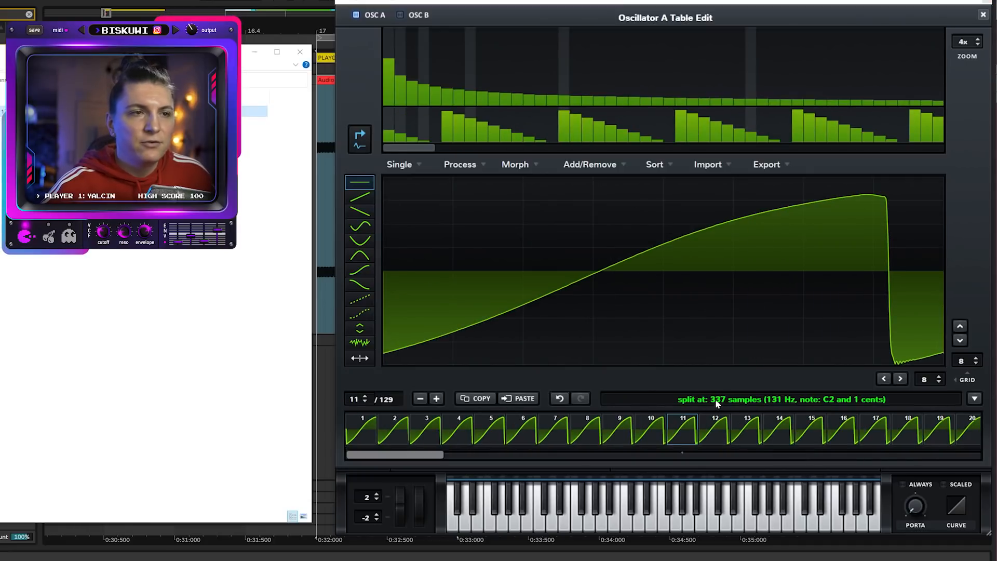
- Import the audio file again into Oscillator A with constant framesize (pitch avg) and compare frames along the table
drag(155, 111, 697, 287)
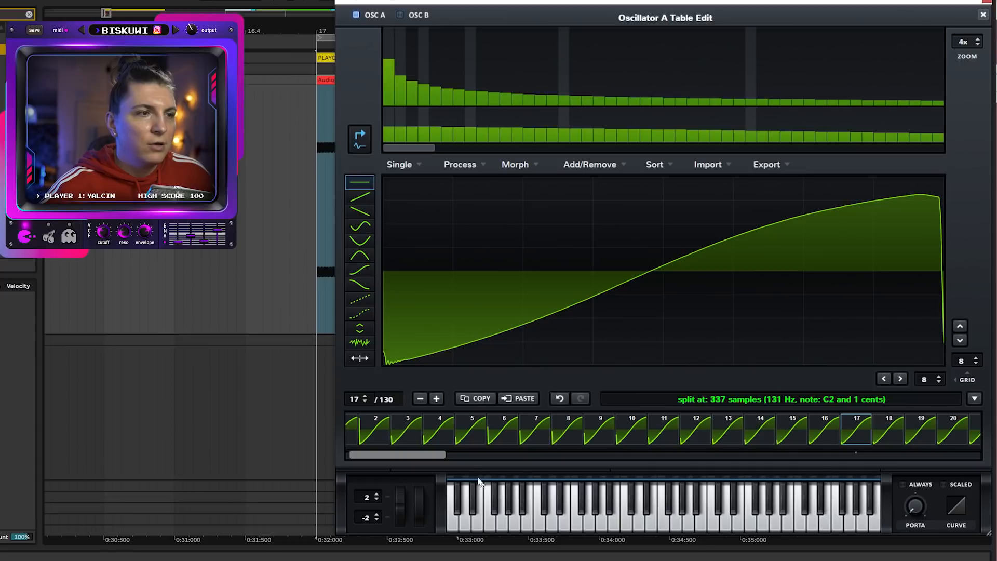
drag(443, 455, 781, 456)
drag(828, 436, 950, 431)
drag(775, 455, 967, 456)
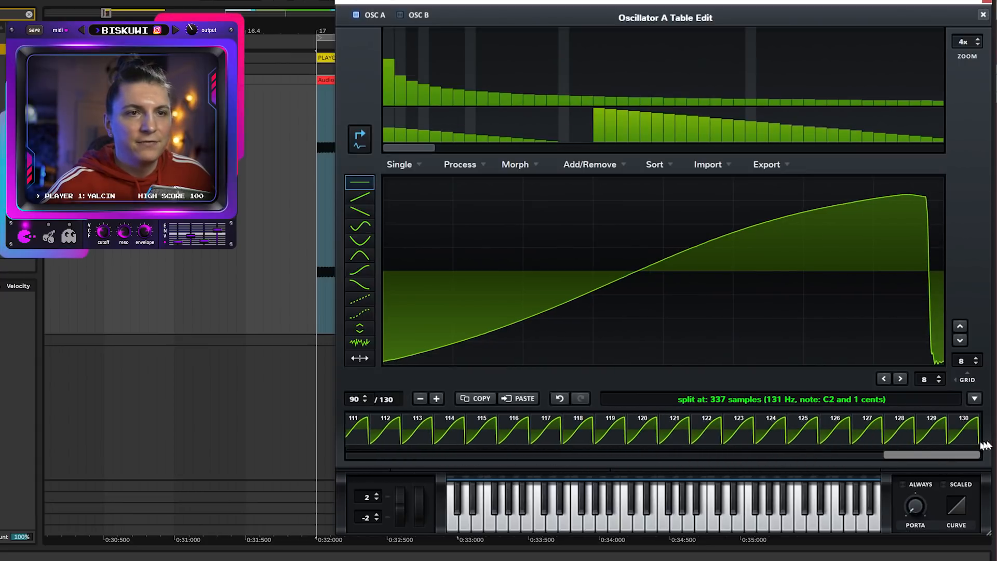
click(959, 431)
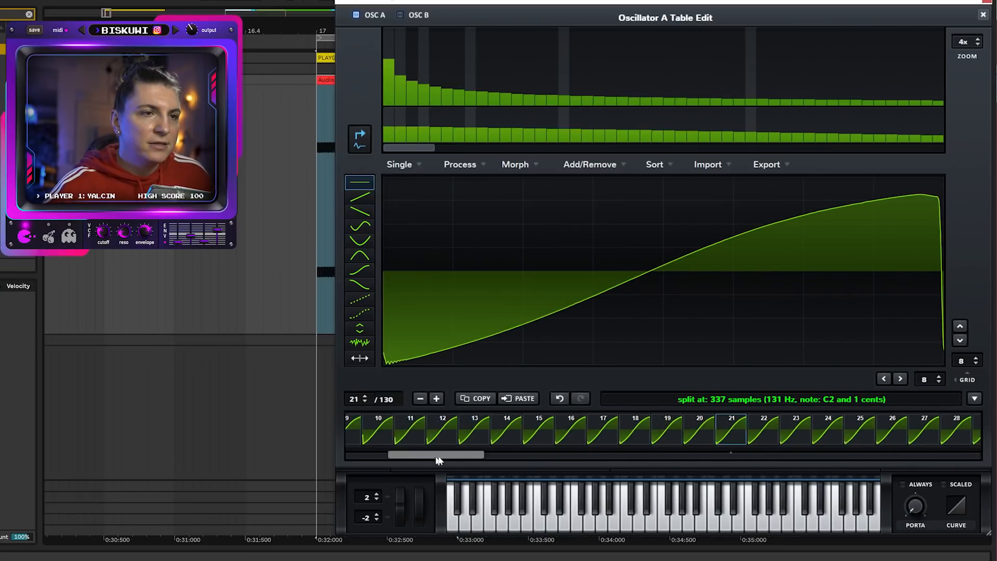
- Remove frames 21 to 130 from the wavetable as a multiselection
drag(437, 456, 955, 448)
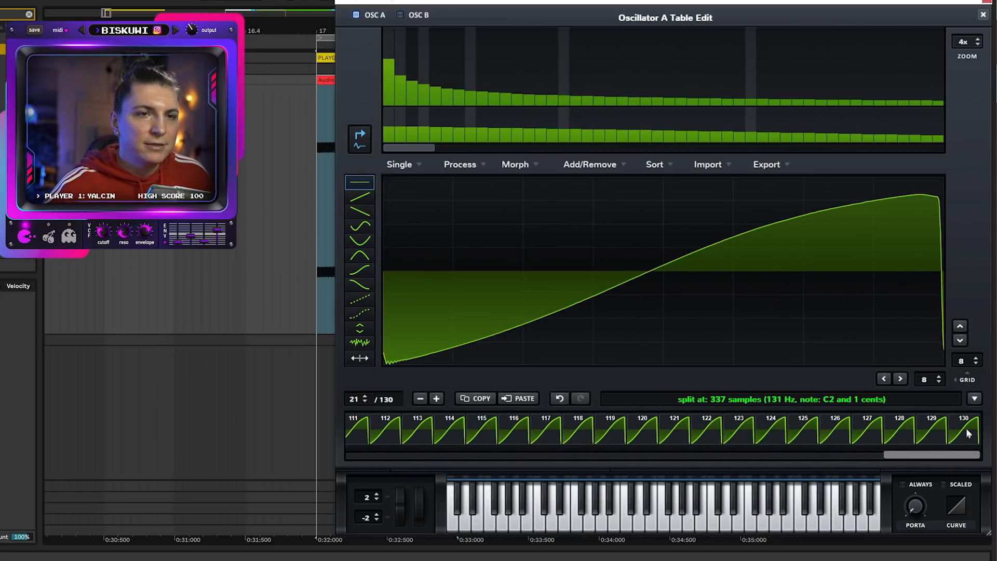
click(603, 167)
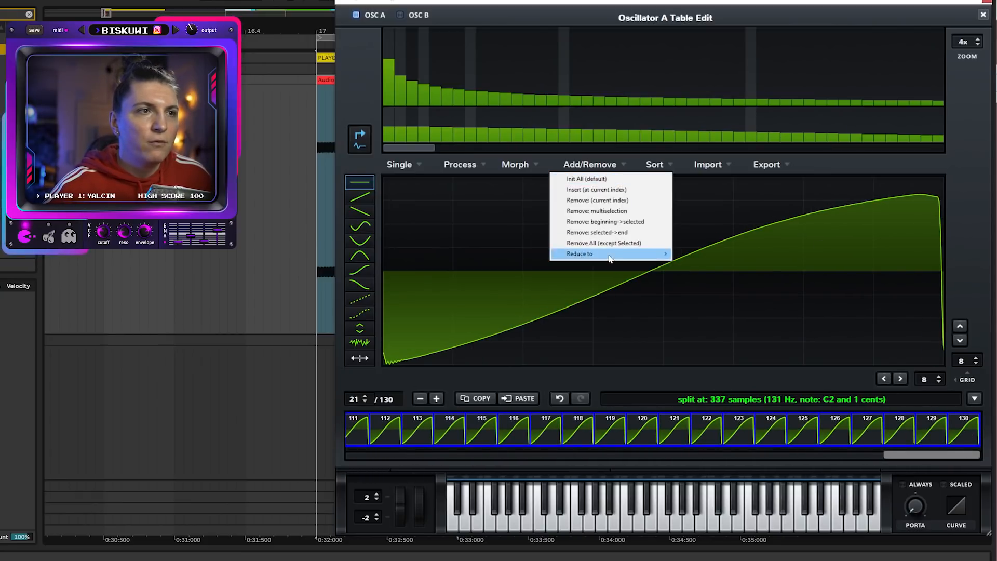
click(631, 215)
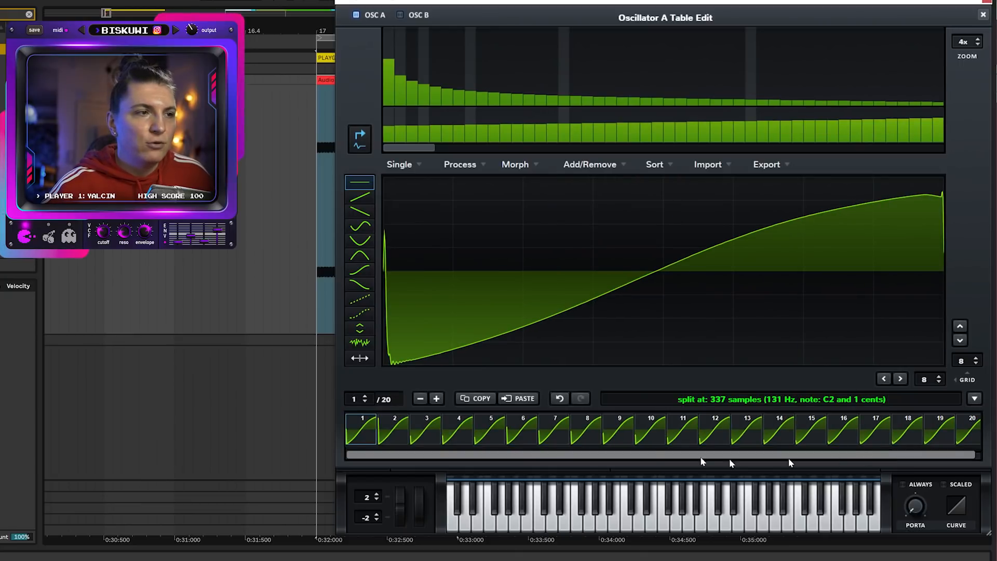
- Try shifting all wavetable frames horizontally to the zero-crossing at once and check the frames
click(460, 164)
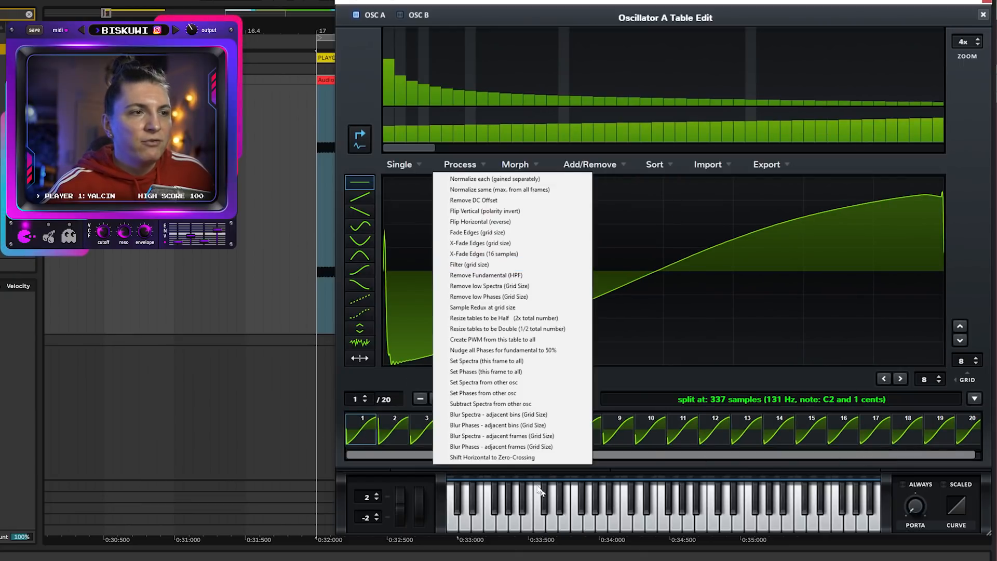
click(502, 459)
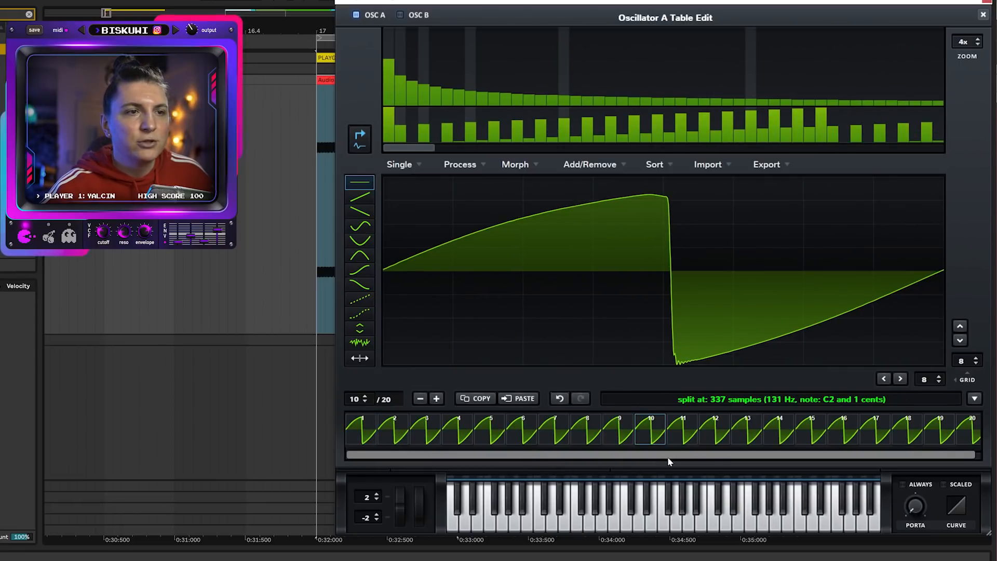
drag(668, 456, 673, 456)
click(953, 438)
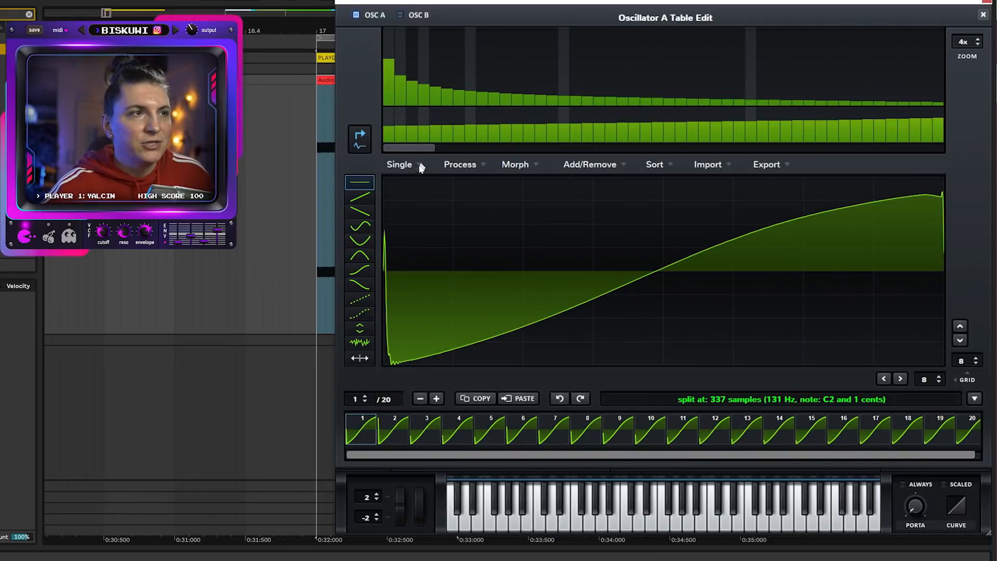
- Shift frames 1, 2 and 3 of the wavetable horizontally to the zero-crossing, one frame at a time
click(419, 164)
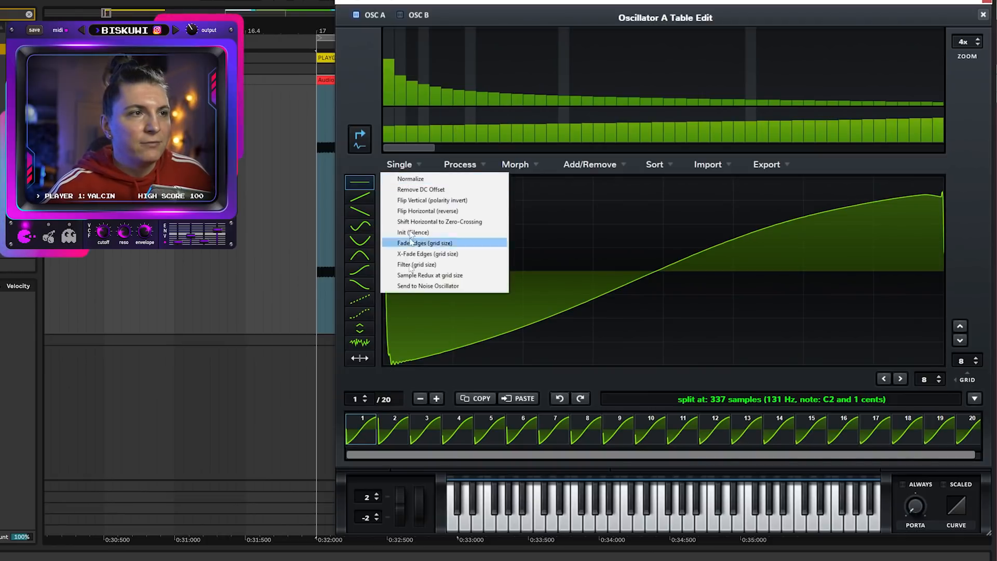
click(437, 221)
click(394, 429)
click(399, 164)
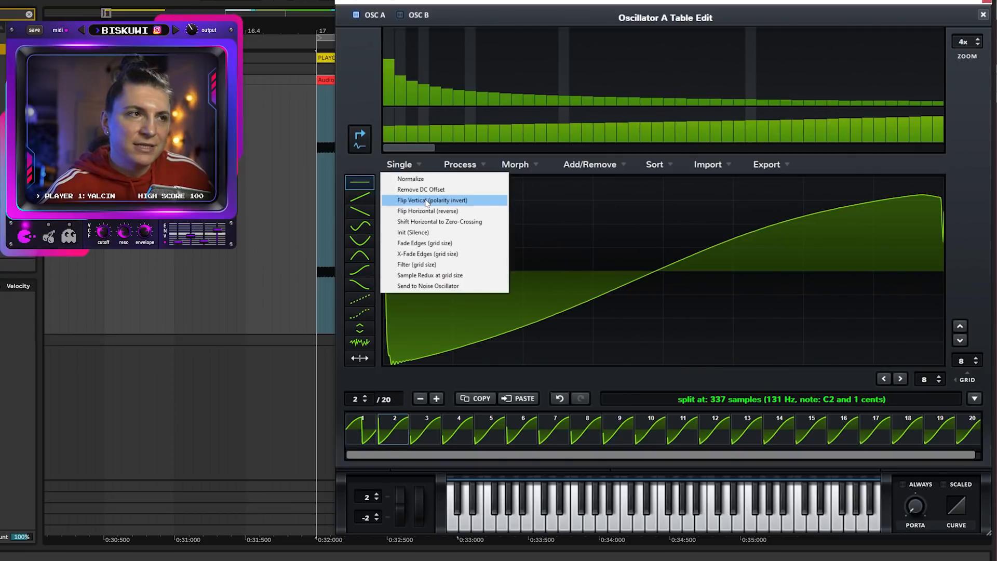
click(436, 222)
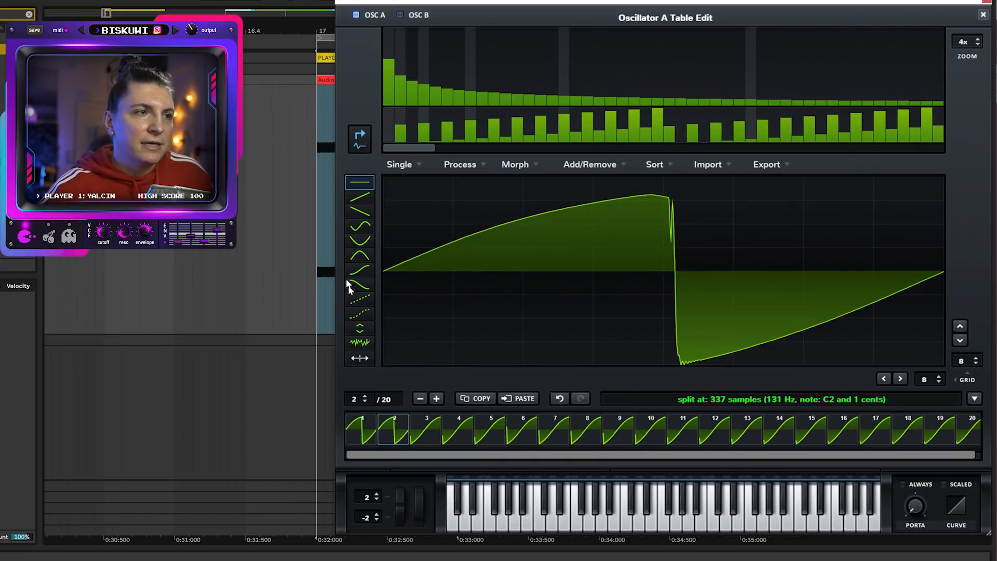
click(425, 429)
click(398, 164)
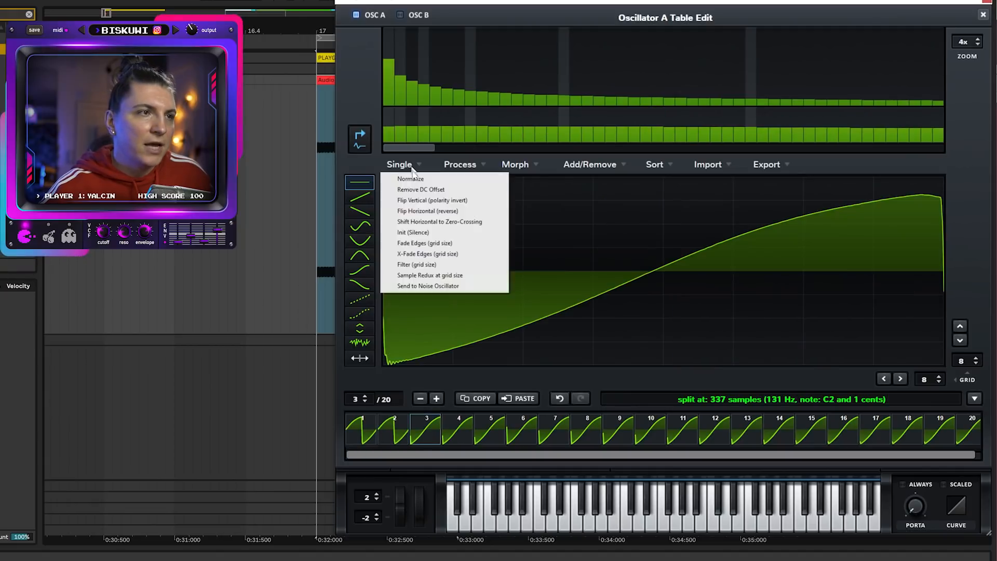
click(436, 222)
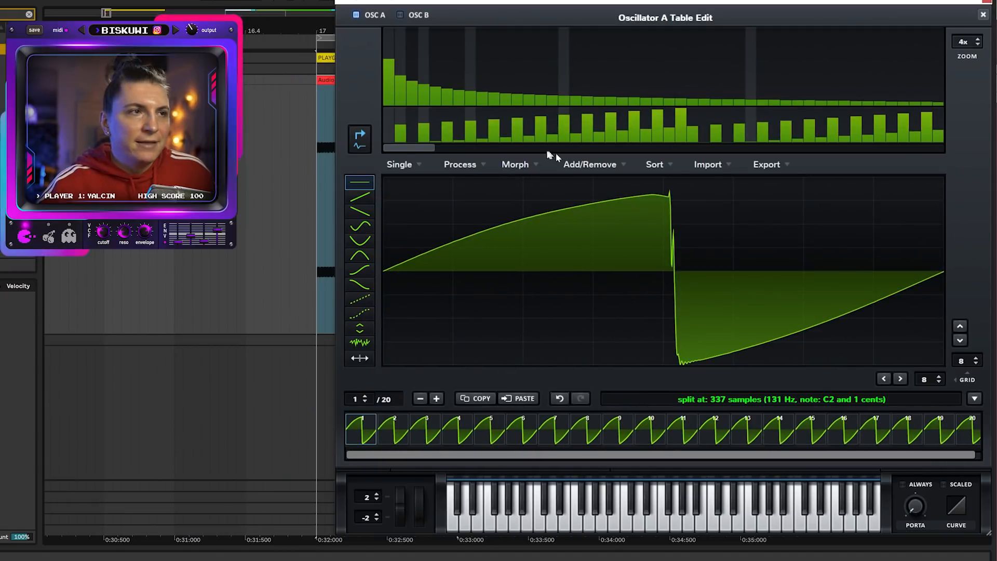
- Remove the DC offset from all frames and apply the Morph - Spectral option to the wavetable
click(456, 165)
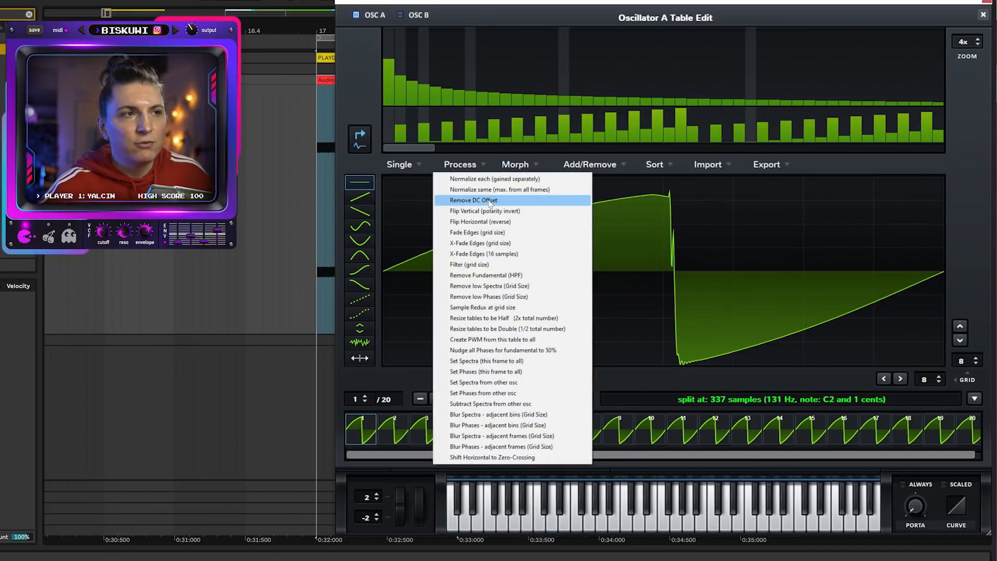
click(489, 201)
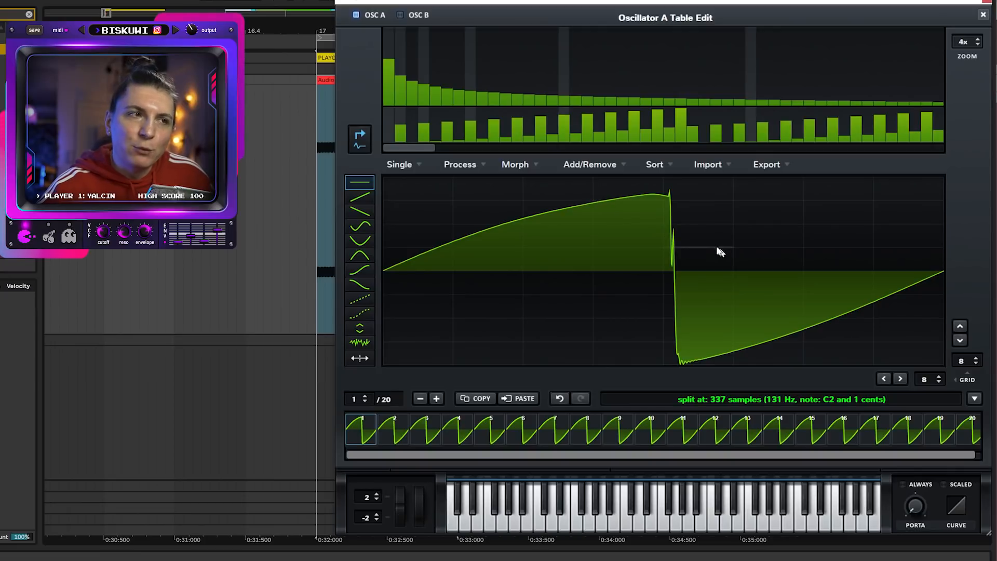
click(512, 167)
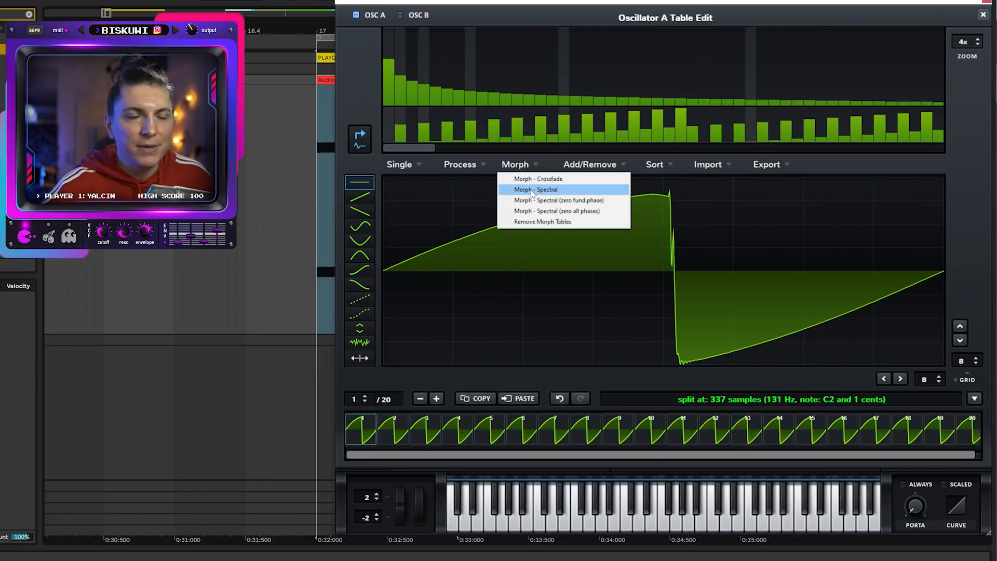
click(532, 190)
click(359, 433)
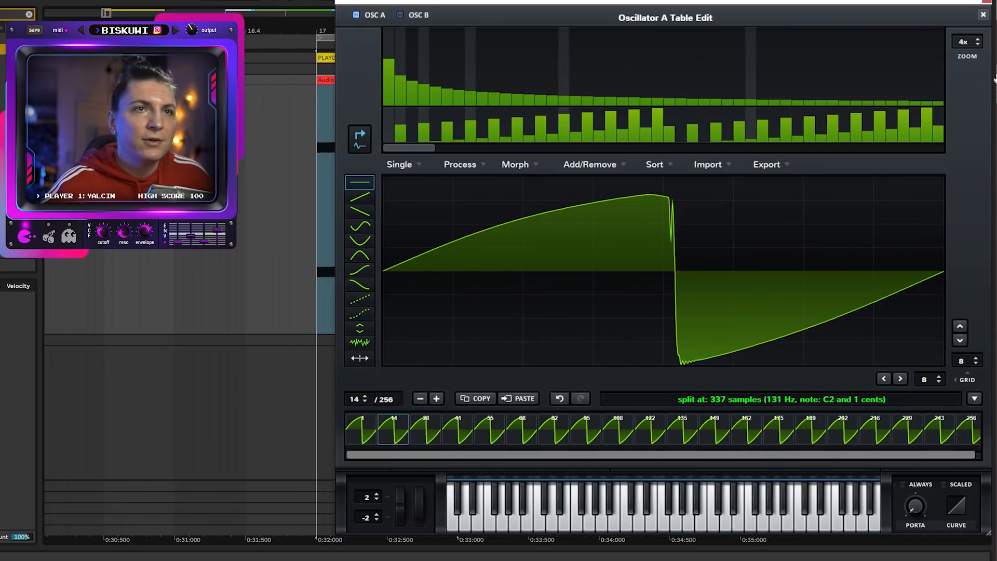
- Close the table editor and load the Moog 37 saw wavetable into Oscillator A
click(983, 14)
click(574, 169)
mouse_move(473, 253)
mouse_down()
mouse_move(498, 159)
mouse_move(473, 256)
mouse_up()
click(618, 85)
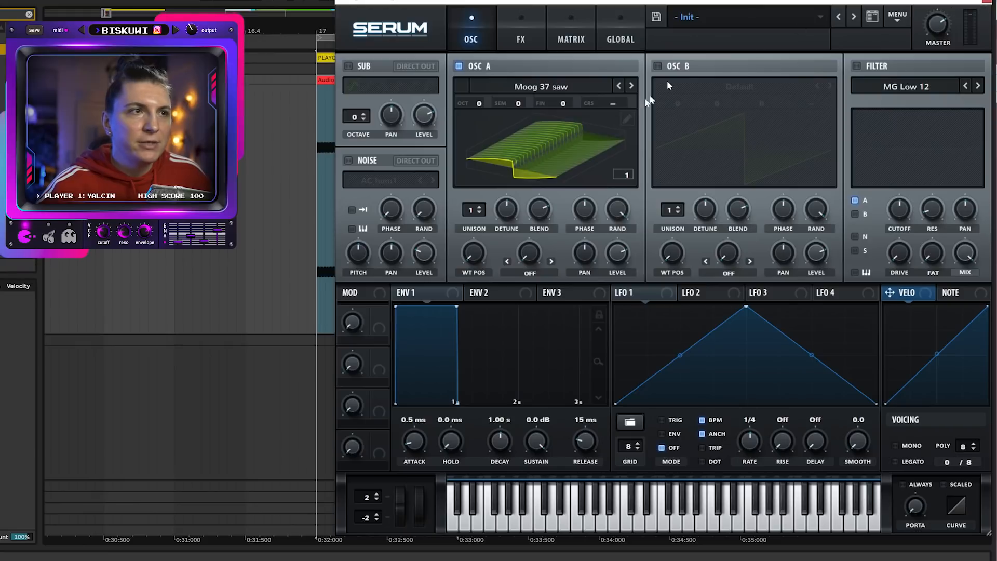
click(493, 156)
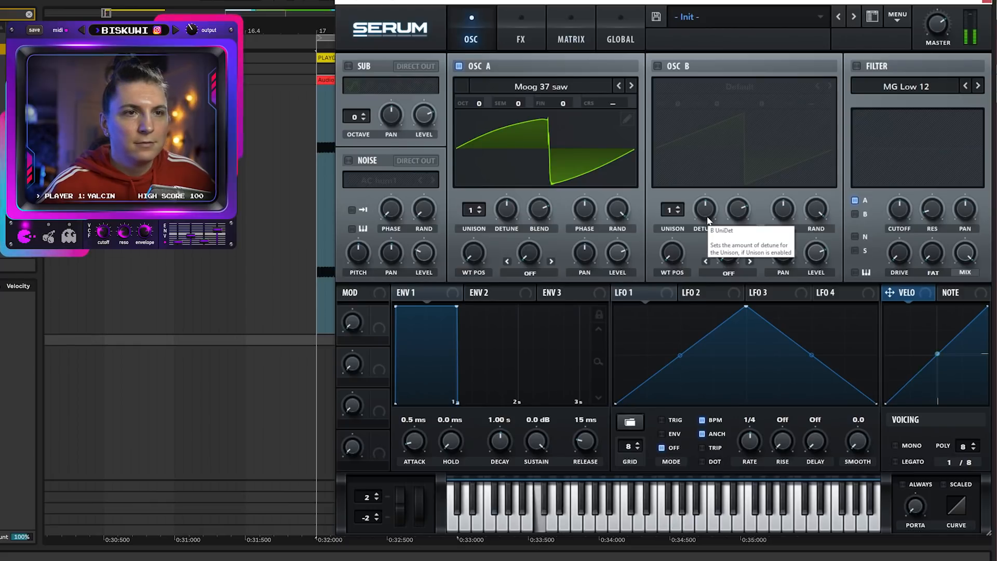
- Compare the Moog 37 saw in Oscillator A with Oscillator B's Default saw by alternating which oscillator is enabled
click(657, 66)
click(469, 68)
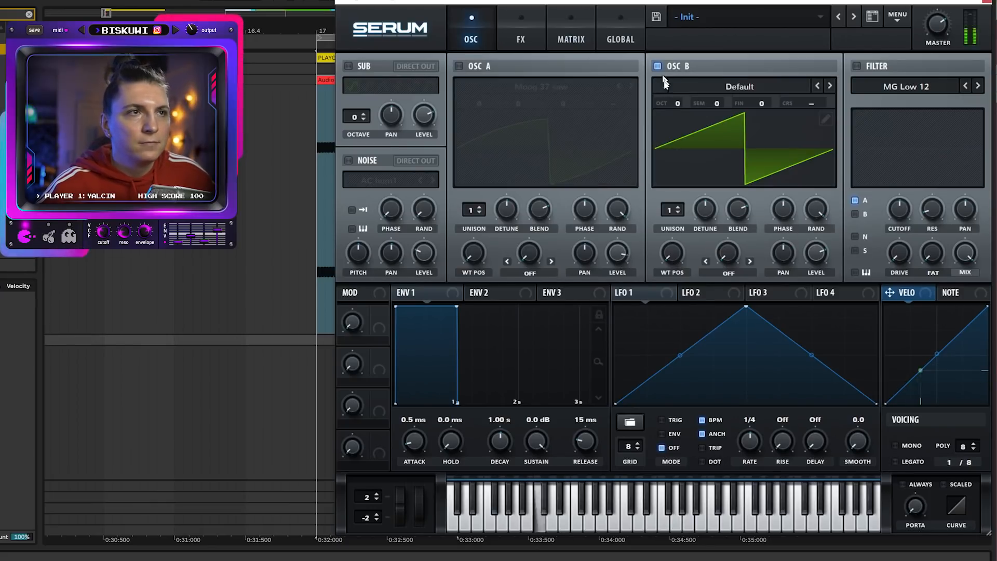
click(658, 66)
click(469, 67)
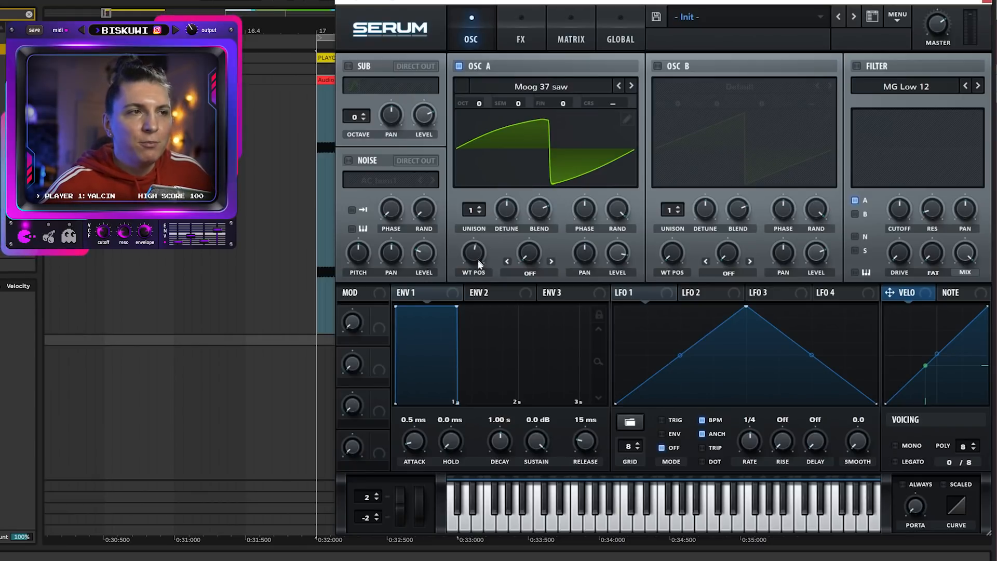
- Reshape LFO 1 into a rising ramp with its peak at the end of the cycle
drag(746, 306, 876, 306)
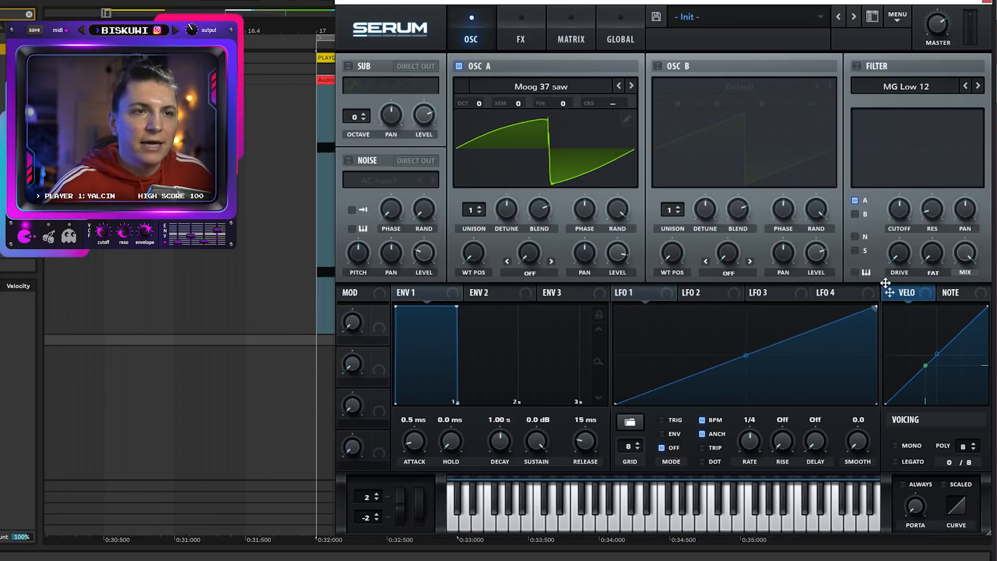
- Modulate Oscillator A's wavetable position with LFO 1, set its rate to 1/2 and reshape it into a centred triangle
drag(472, 251, 472, 251)
drag(752, 447, 749, 449)
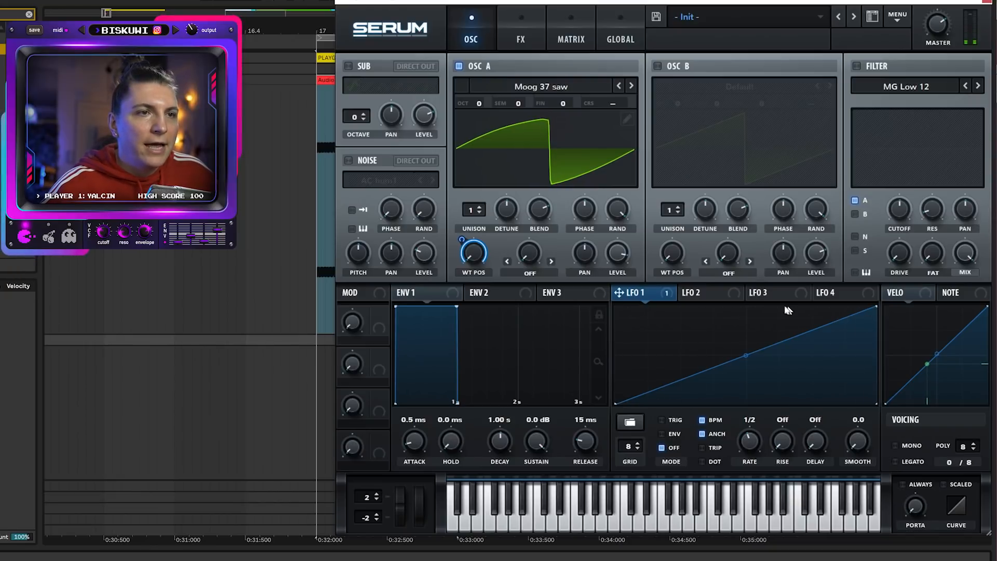
drag(877, 307, 746, 307)
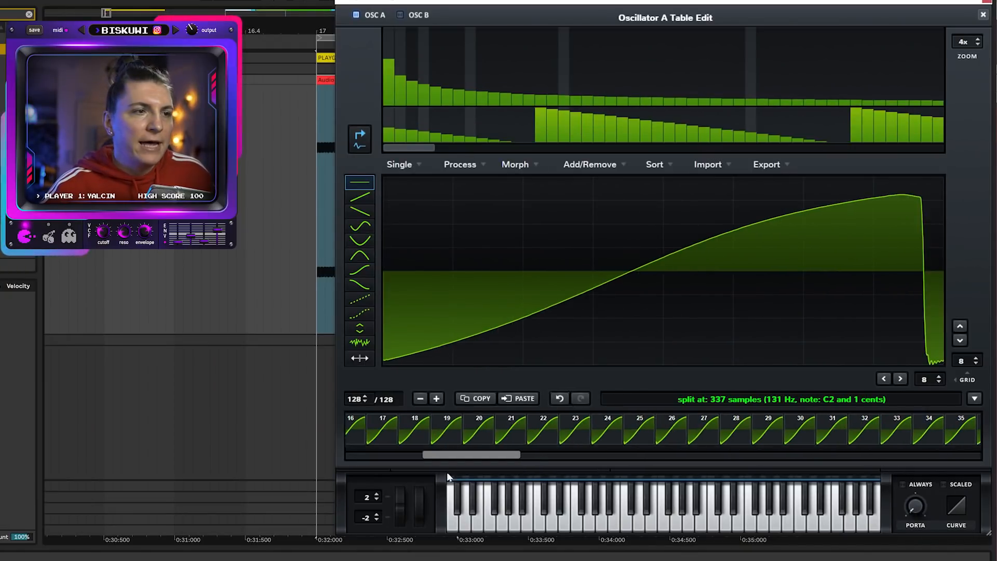
- Remove the DC offset from the recorded audio wavetable, apply Morph - Spectral and close the table editor
drag(449, 454, 309, 418)
click(465, 165)
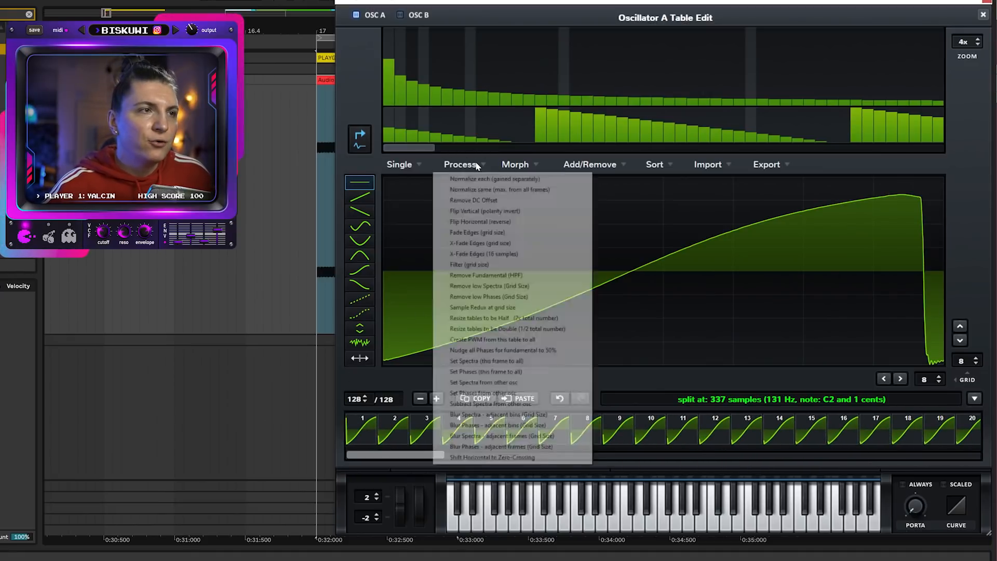
click(490, 200)
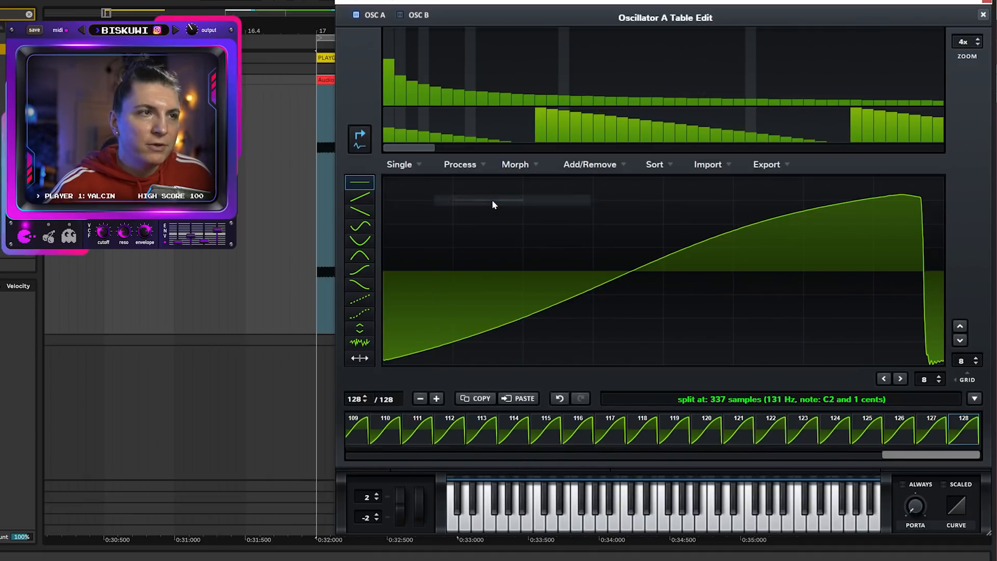
click(526, 165)
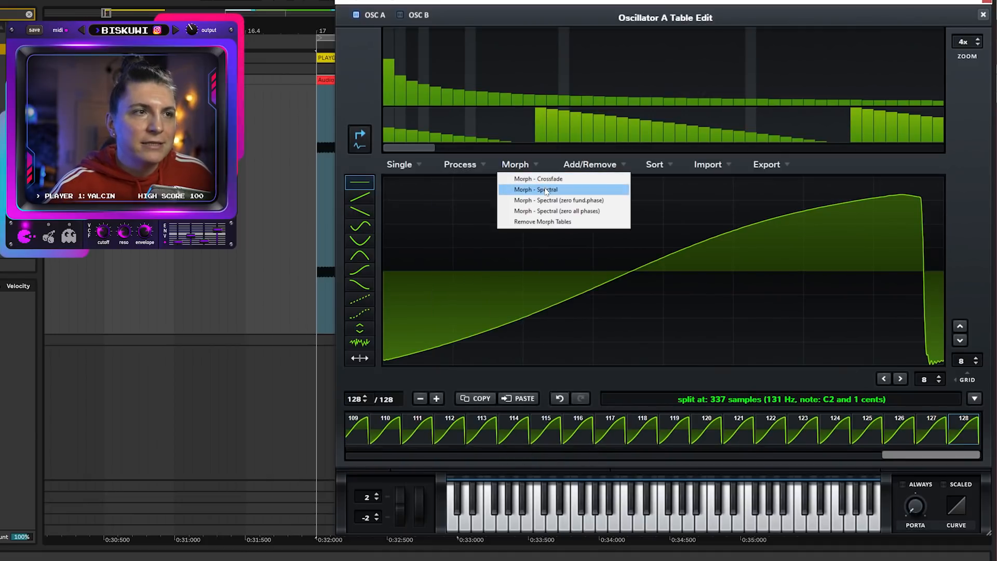
click(547, 190)
click(983, 14)
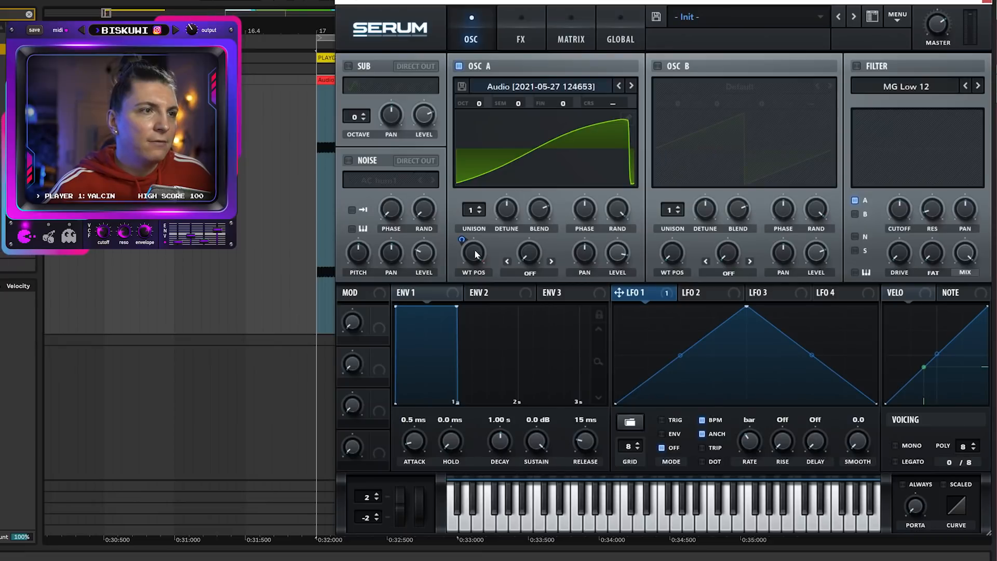
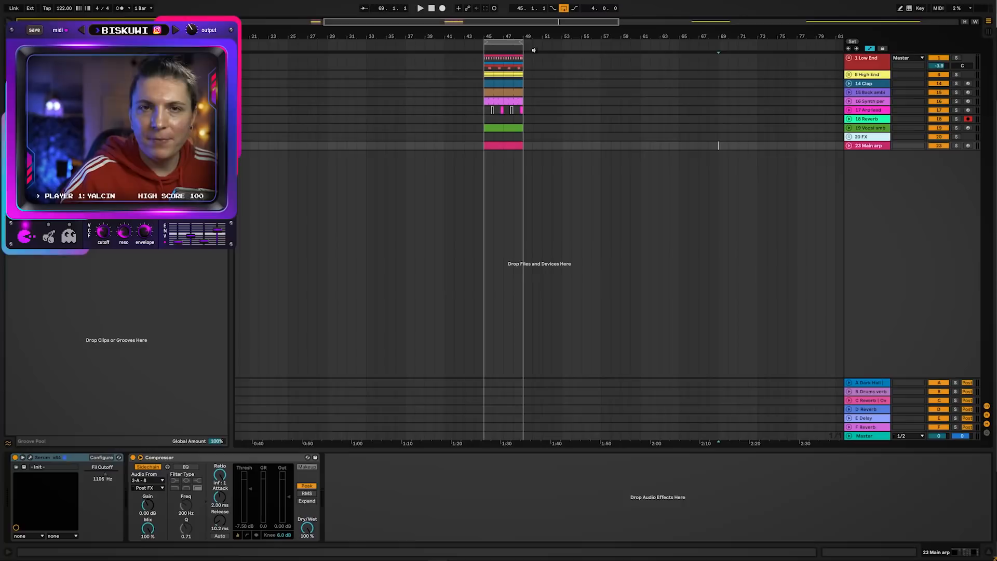
- Unfold and solo the 23 Main arp track and play its loop from bar 45
key(space)
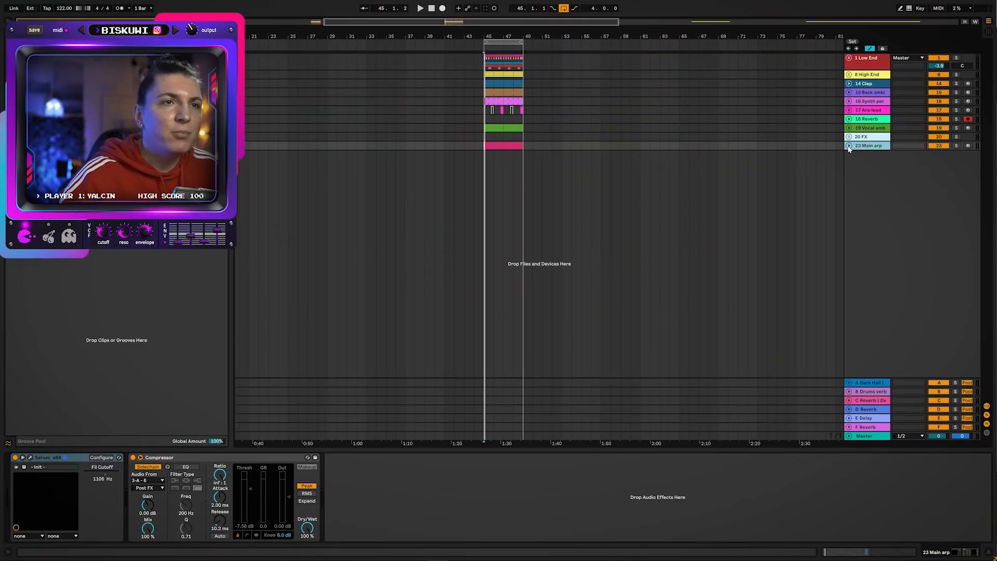
click(850, 146)
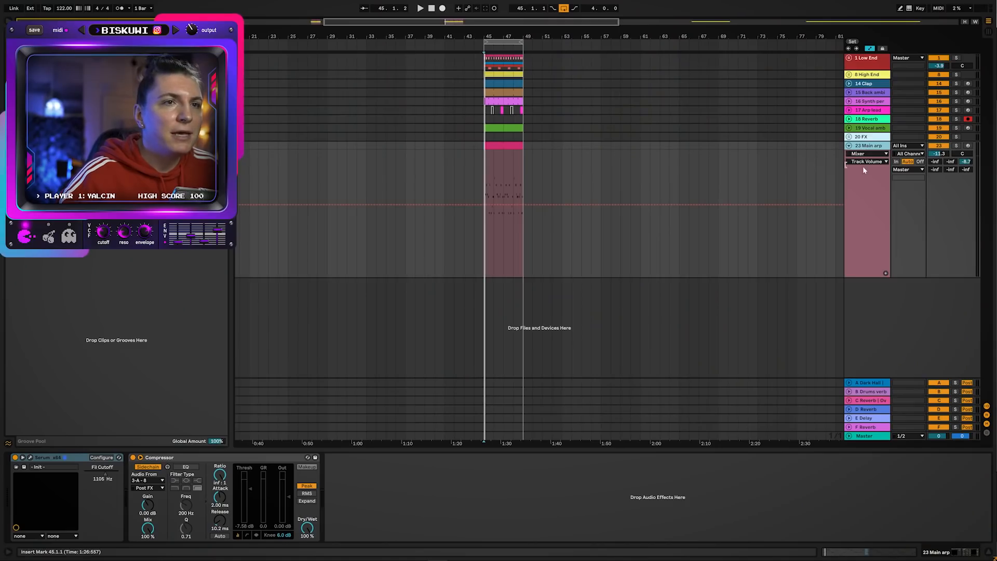
click(956, 146)
drag(495, 36, 496, 156)
key(space)
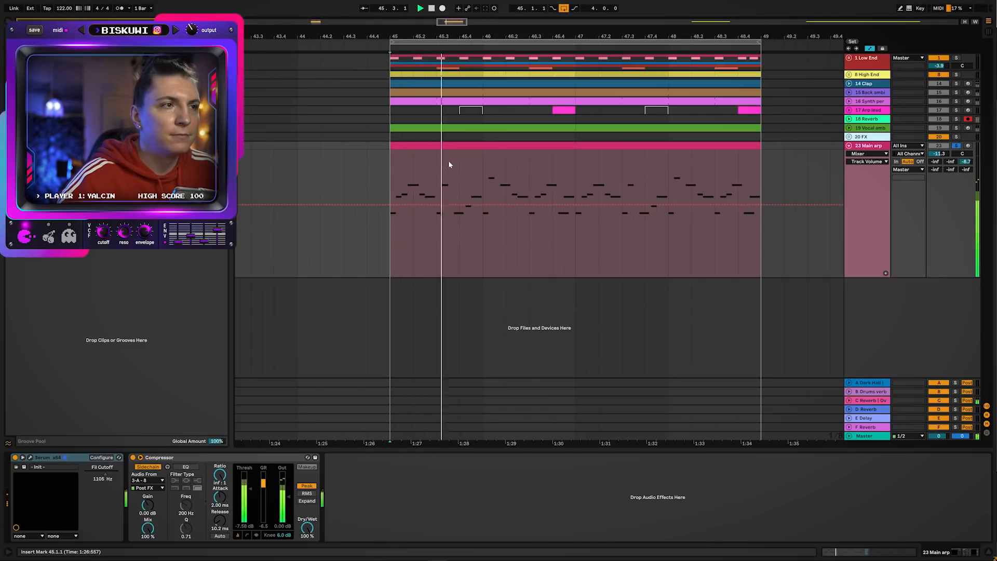
- Review the Main arp clip's MIDI notes and listen to its Serum patch during playback
double_click(529, 145)
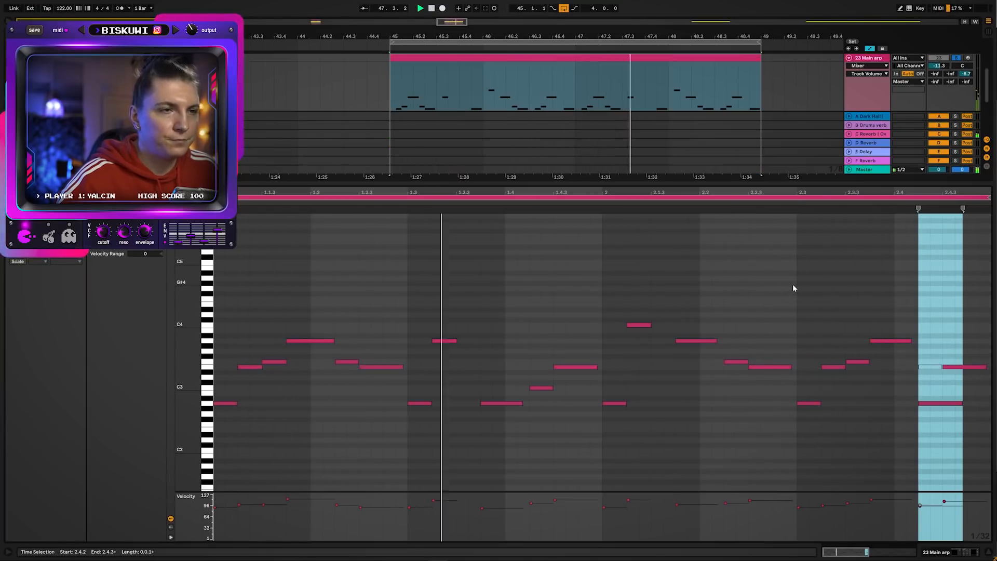
key(shift+Tab)
click(28, 457)
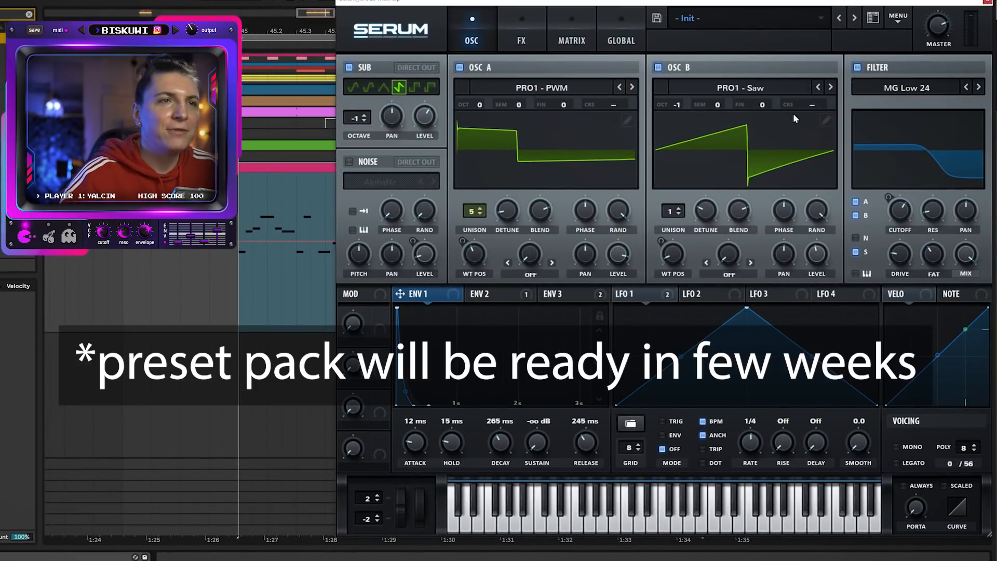
key(space)
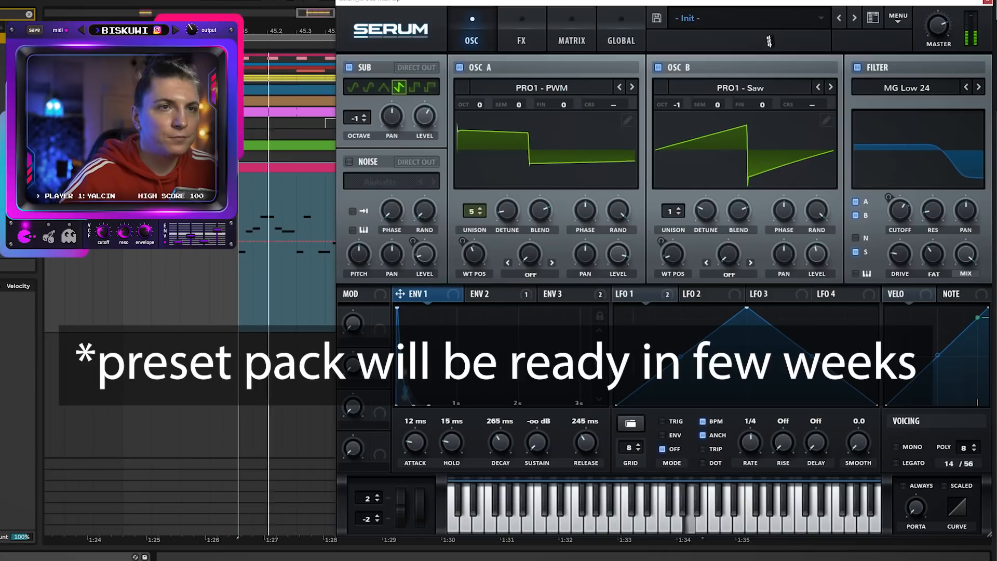
key(space)
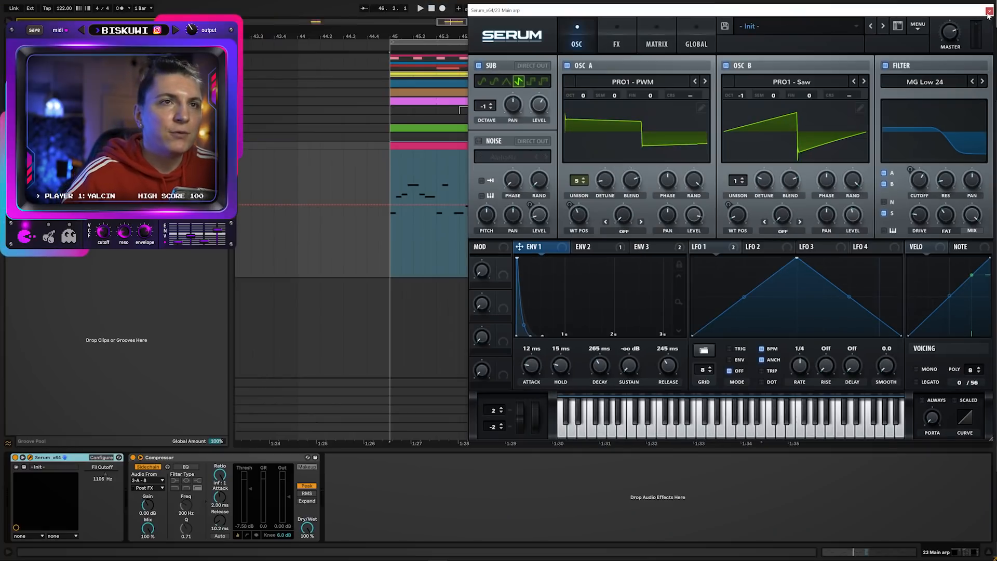
click(986, 3)
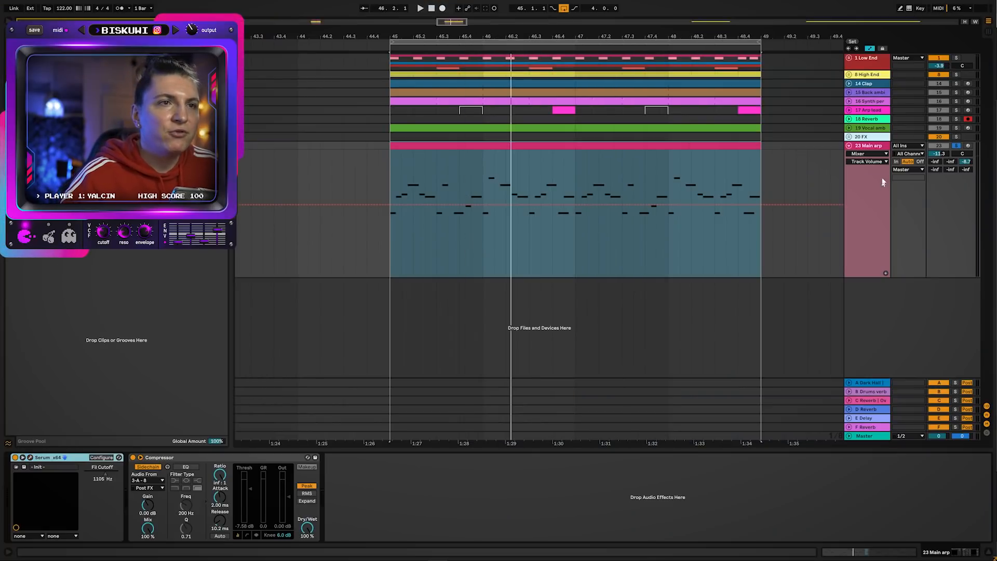
- Duplicate the 23 Main arp track and close the copied Serum instance's window
click(875, 150)
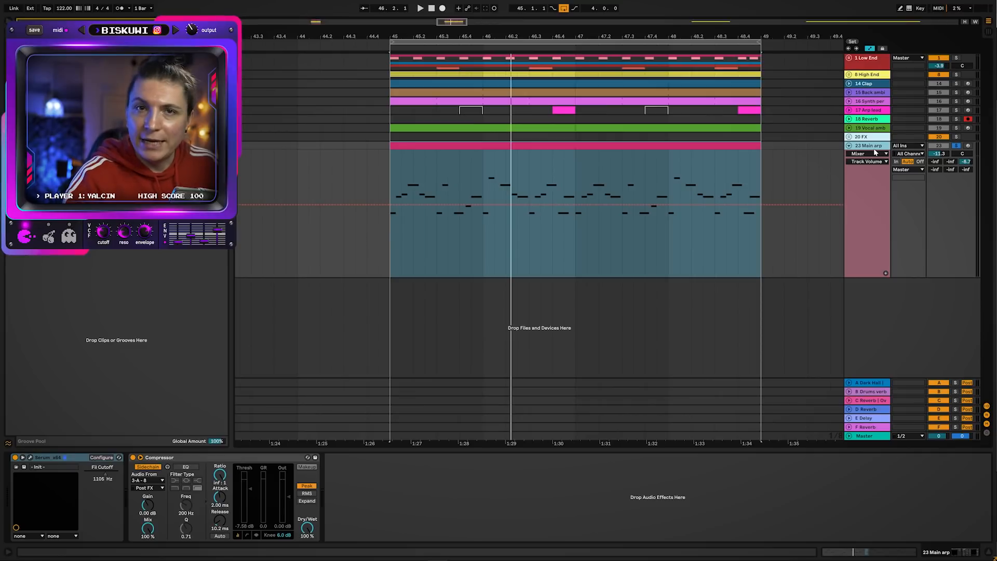
key(ctrl+d)
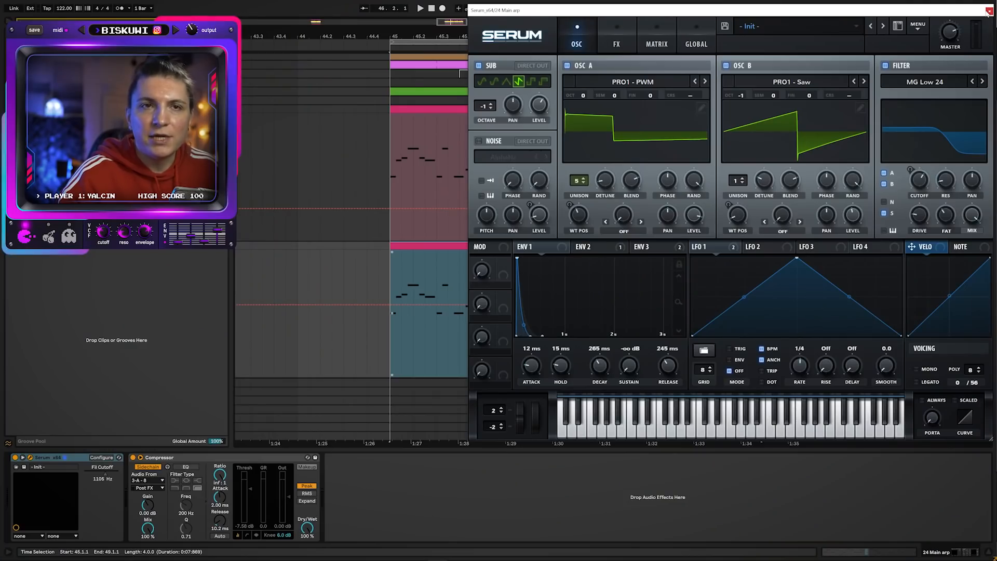
click(988, 11)
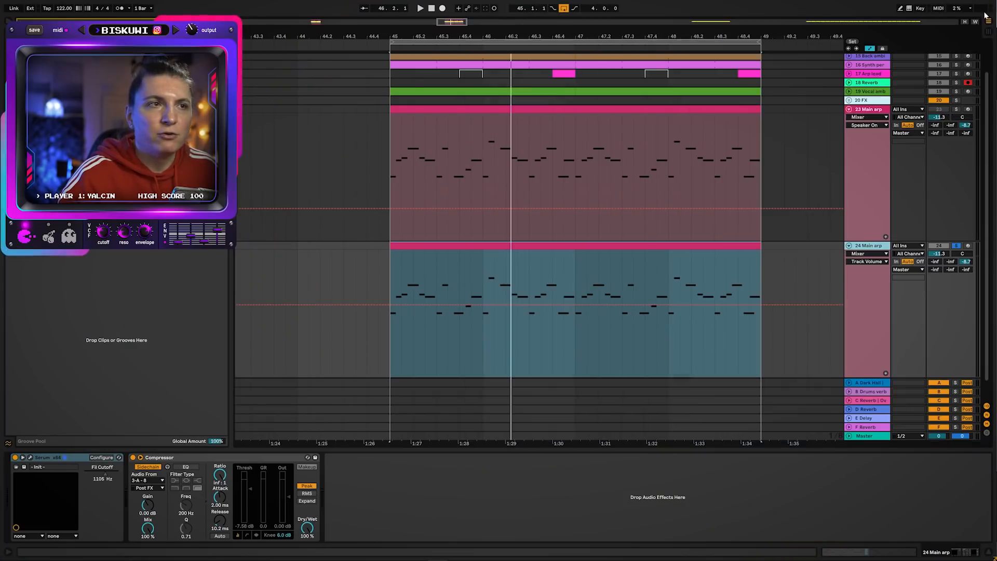
- Examine the note velocities of the duplicated Main arp clip in an enlarged velocity lane
double_click(543, 248)
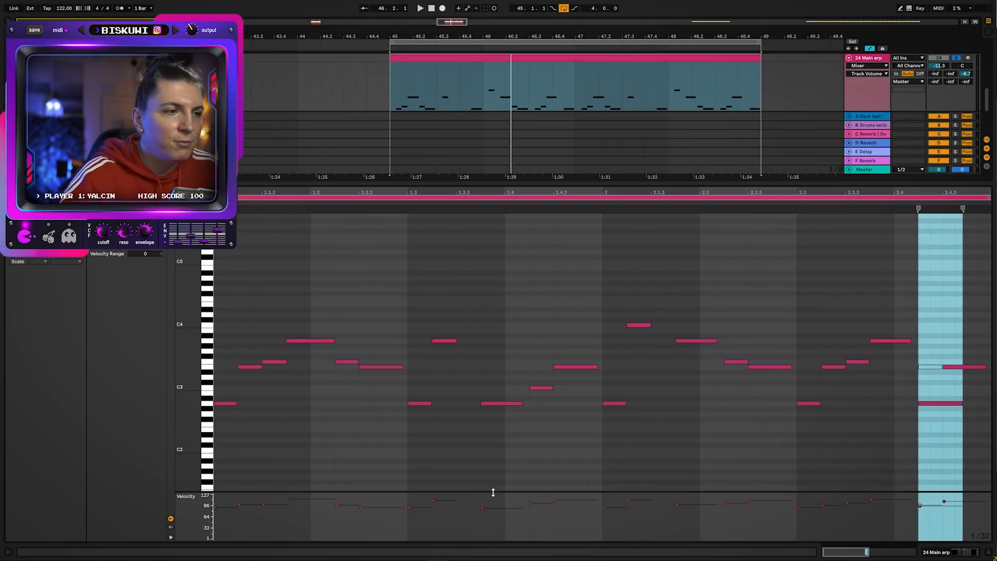
click(494, 418)
click(486, 488)
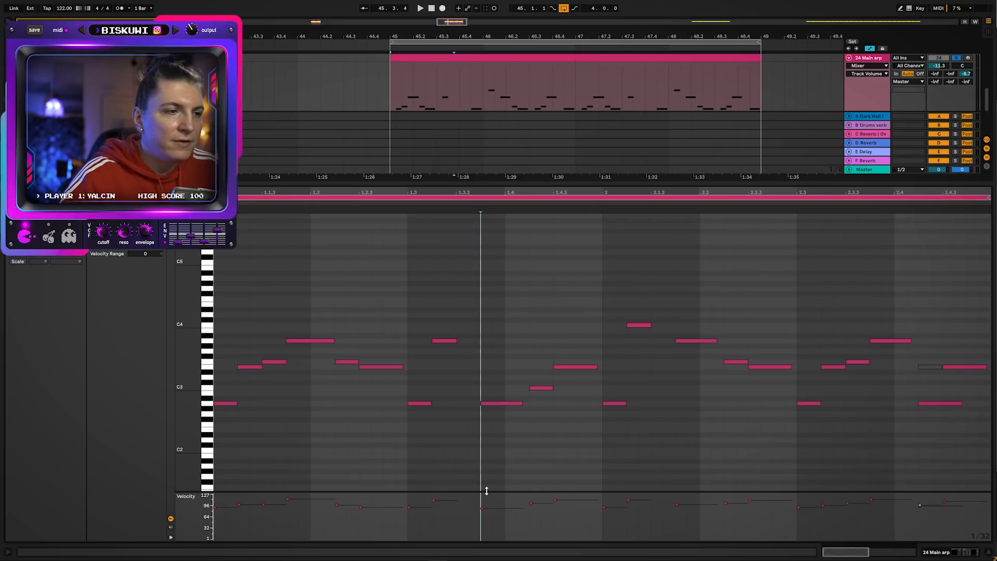
drag(487, 490, 483, 433)
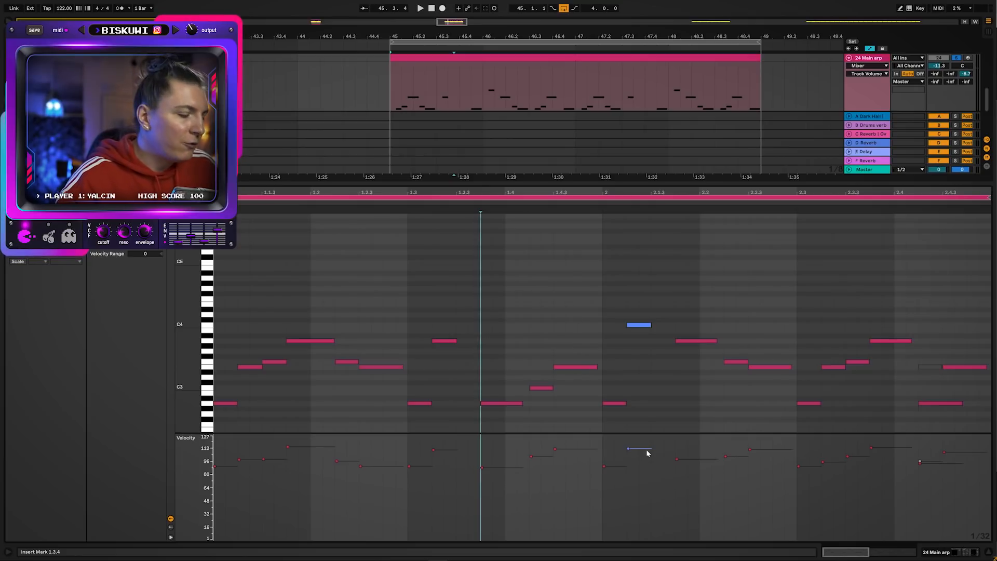
key(shift+Tab)
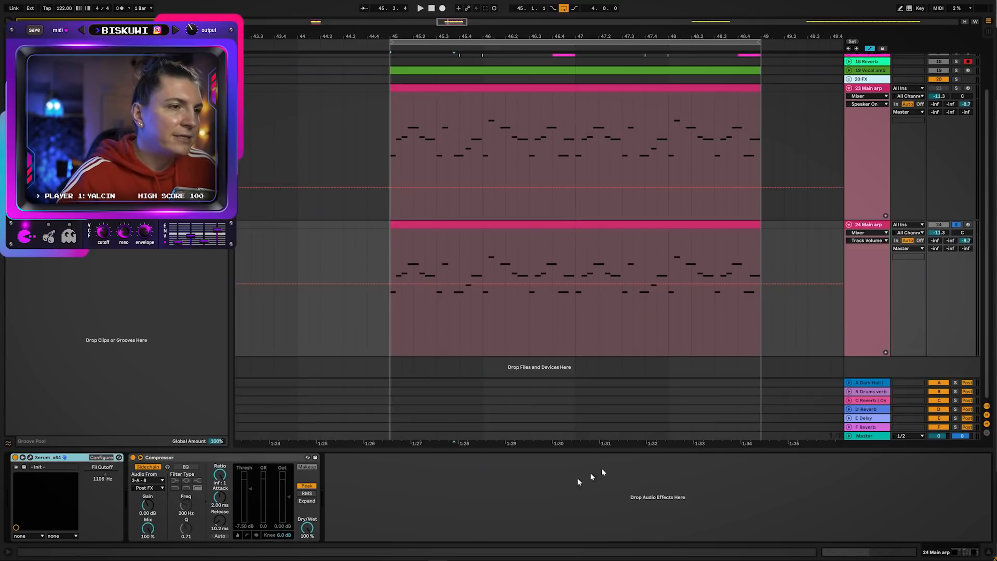
- In the duplicate track's Serum, start the velocity curve's rise at about the midpoint and assign velocity to Oscillator B's level
click(30, 458)
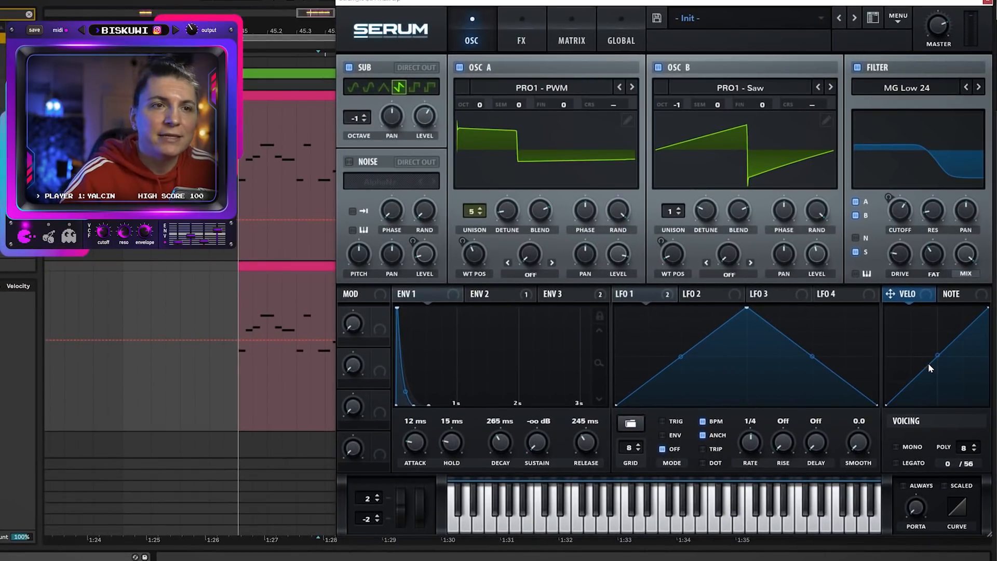
drag(934, 378, 934, 410)
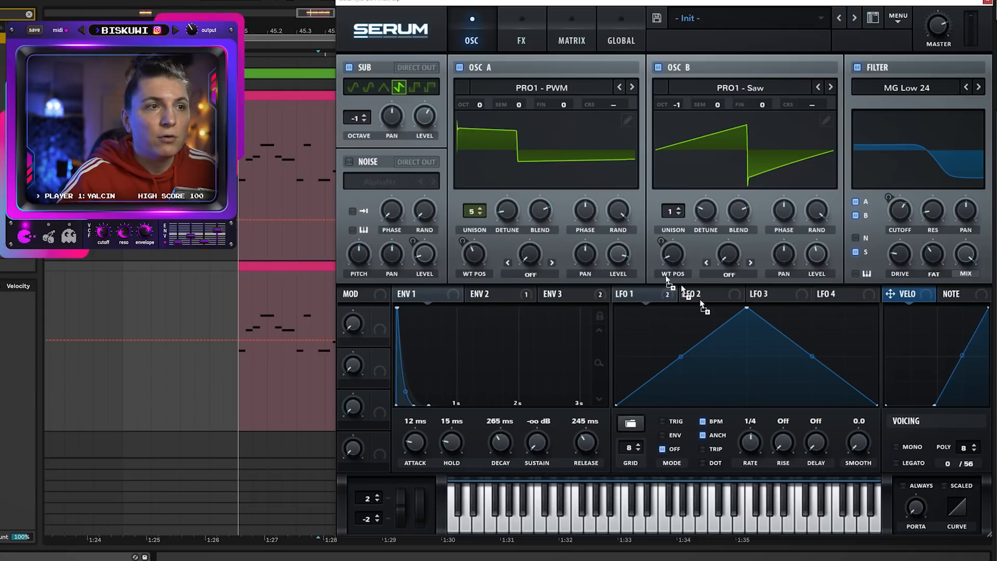
drag(758, 266, 816, 253)
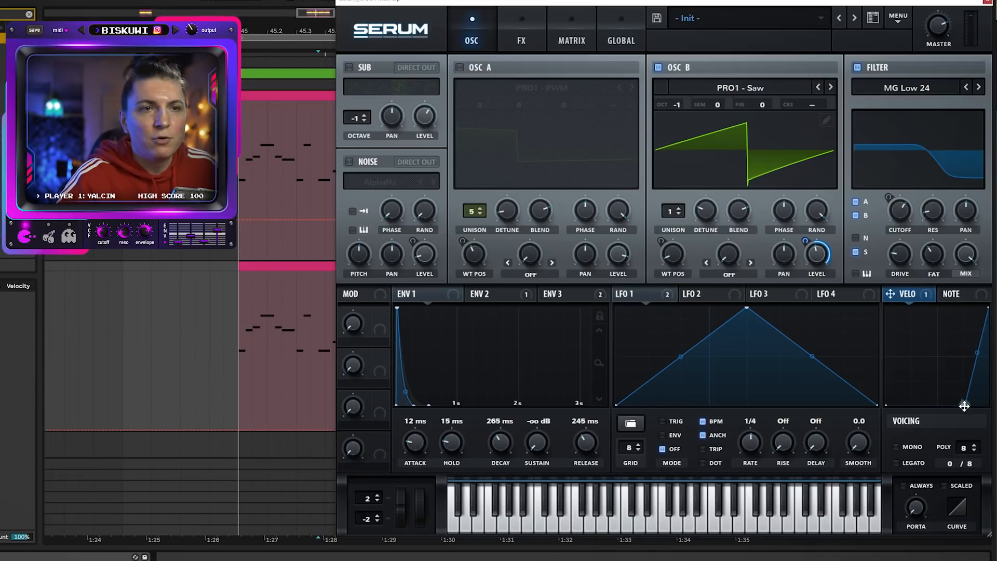
- Audition Oscillator B alone and move the velocity curve's lower starting point back to just past the midpoint
key(space)
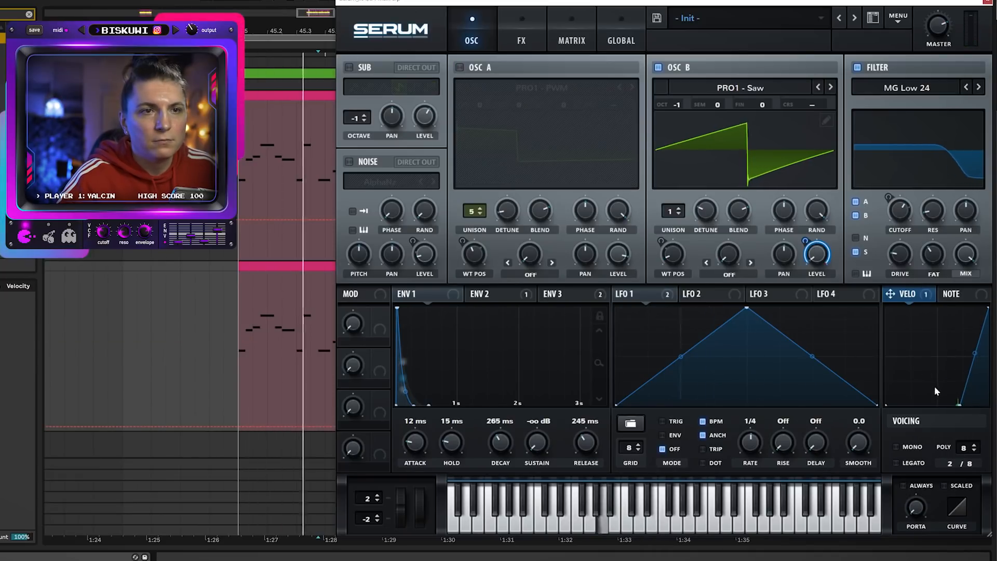
drag(960, 405, 941, 408)
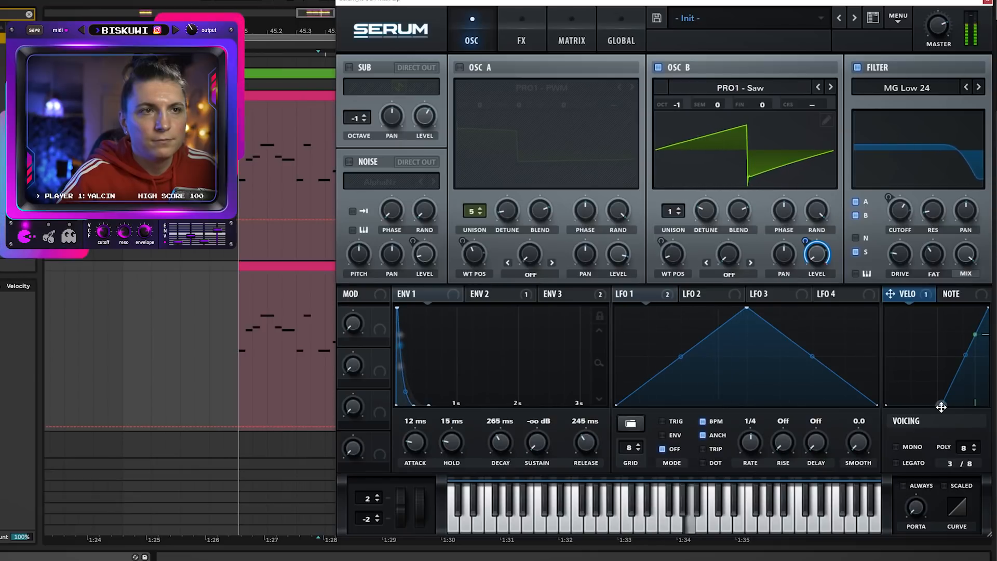
key(space)
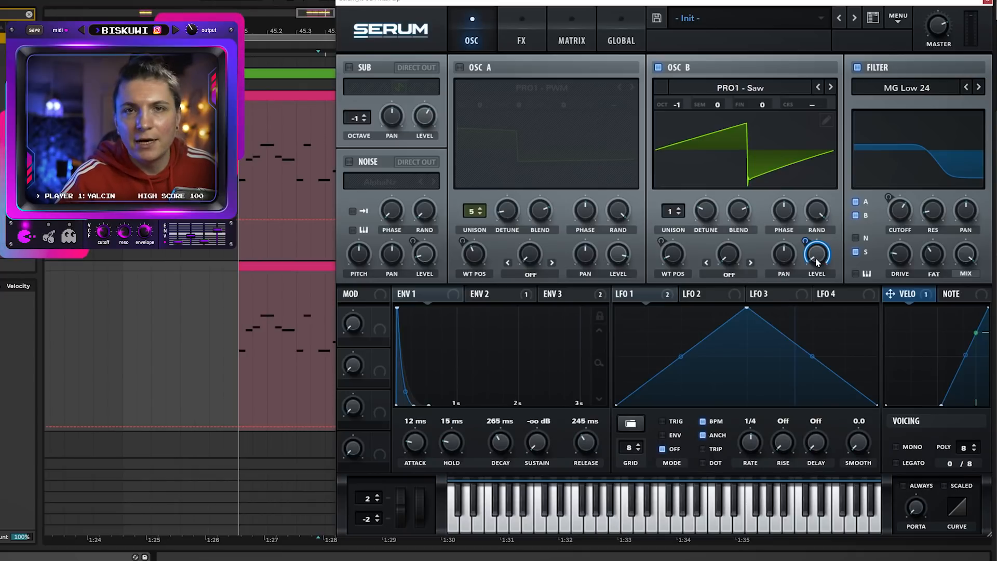
mouse_move(816, 262)
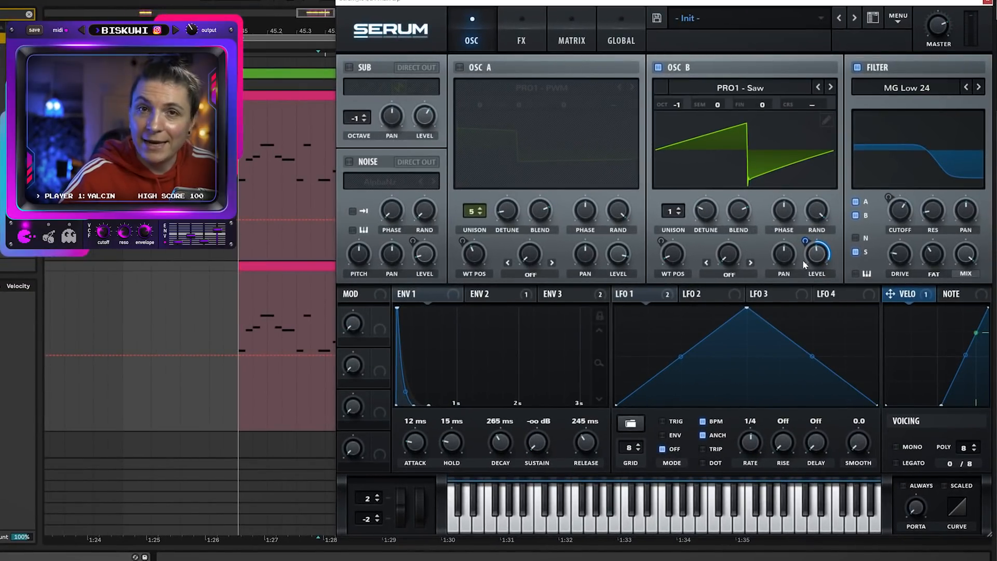
- Re-enable Oscillator A and the Sub oscillator, and adjust the velocity modulation of the filter cutoff during playback
click(459, 67)
click(349, 68)
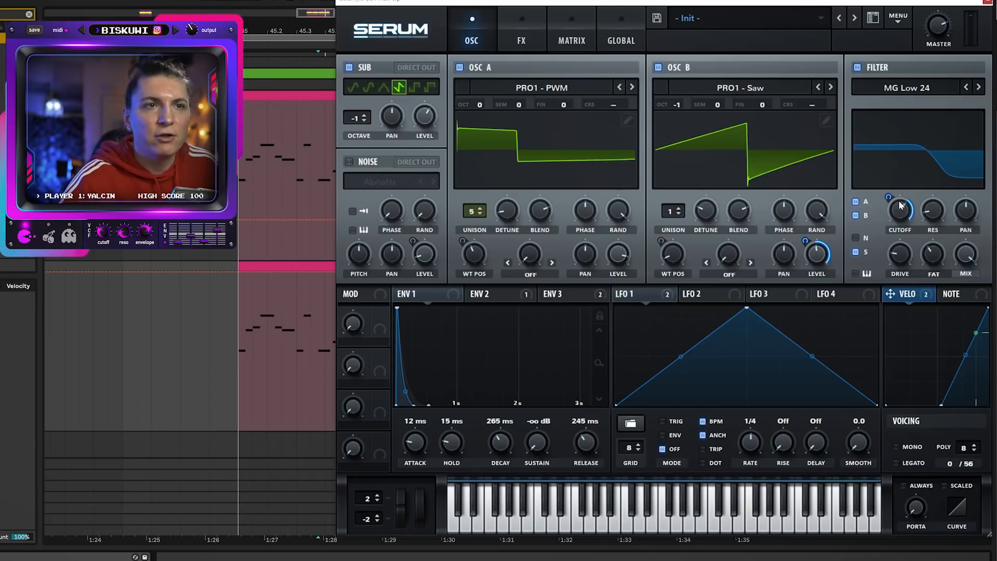
key(space)
drag(889, 198, 893, 206)
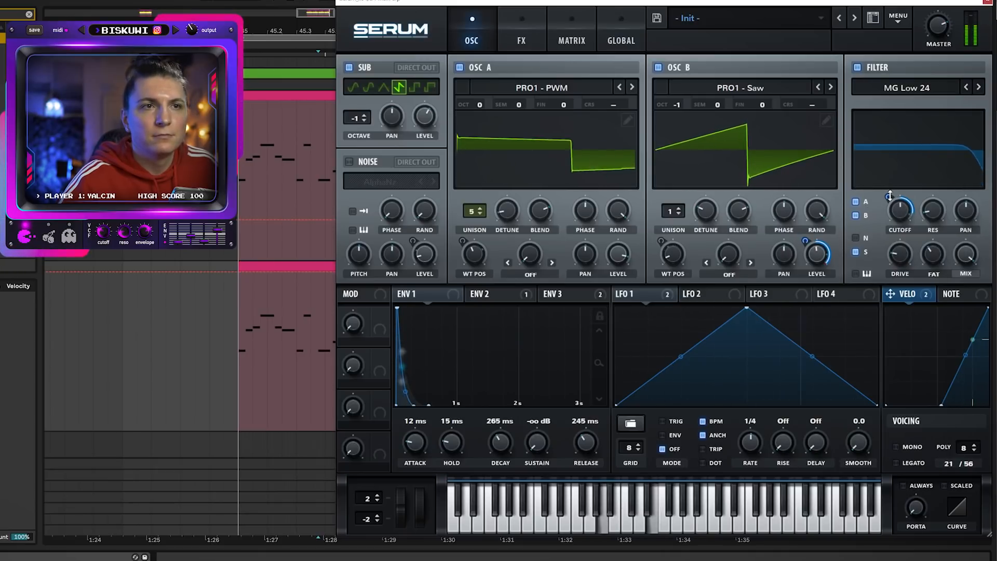
- Reduce the velocity modulation of Oscillator B's level and modulate Oscillator A's unison detune with velocity
mouse_move(808, 254)
drag(815, 259, 806, 248)
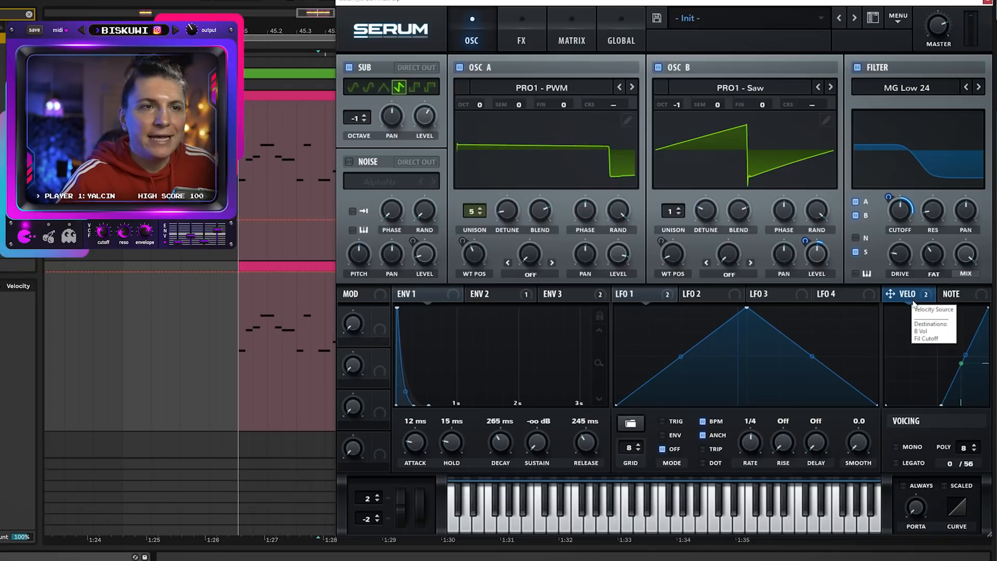
drag(496, 210, 495, 227)
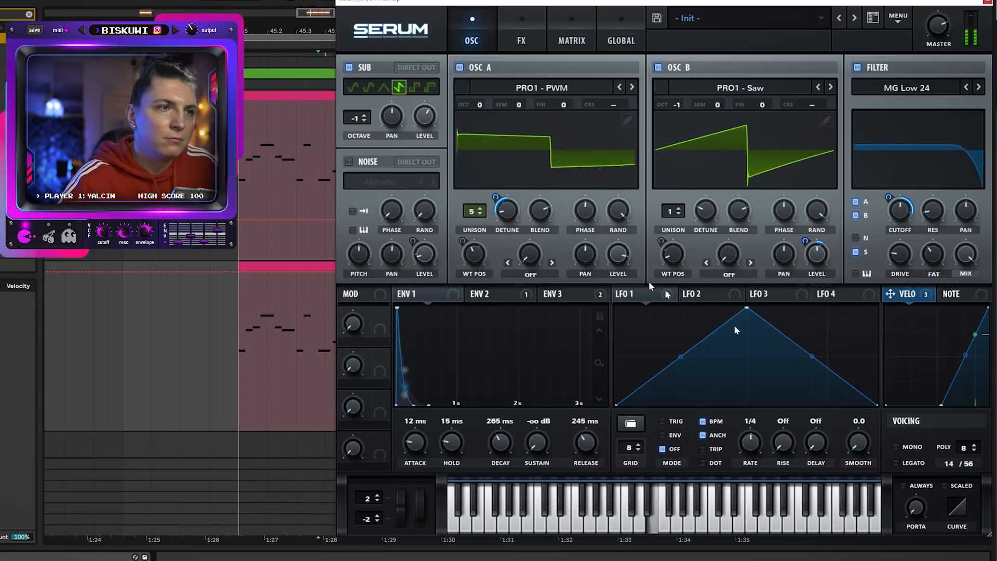
drag(511, 211, 512, 216)
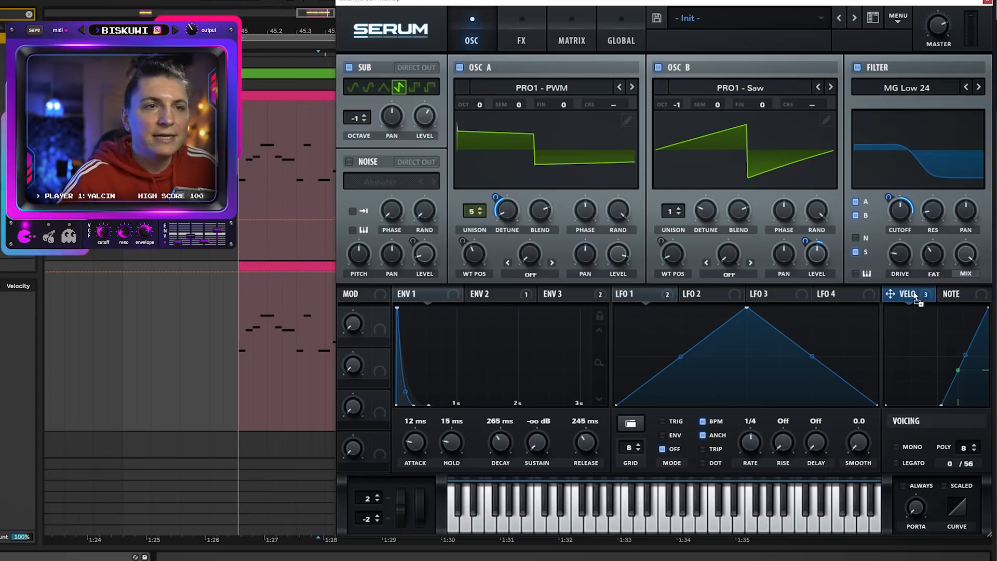
- Modulate Envelope 2's decay with velocity and assign velocity to Oscillator A's pan with an amount of 4
click(499, 295)
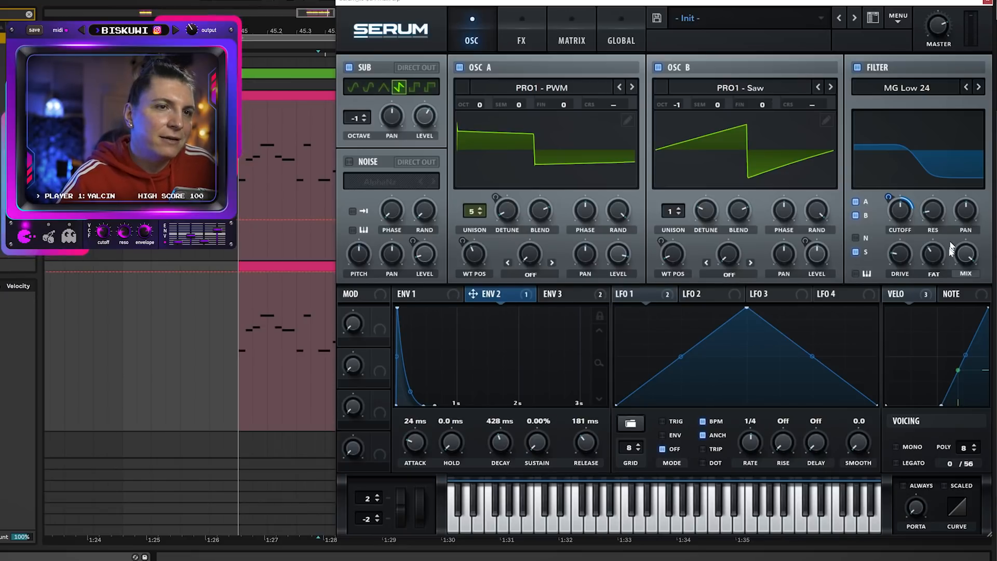
mouse_move(493, 432)
mouse_down()
mouse_move(488, 470)
mouse_move(502, 448)
mouse_up()
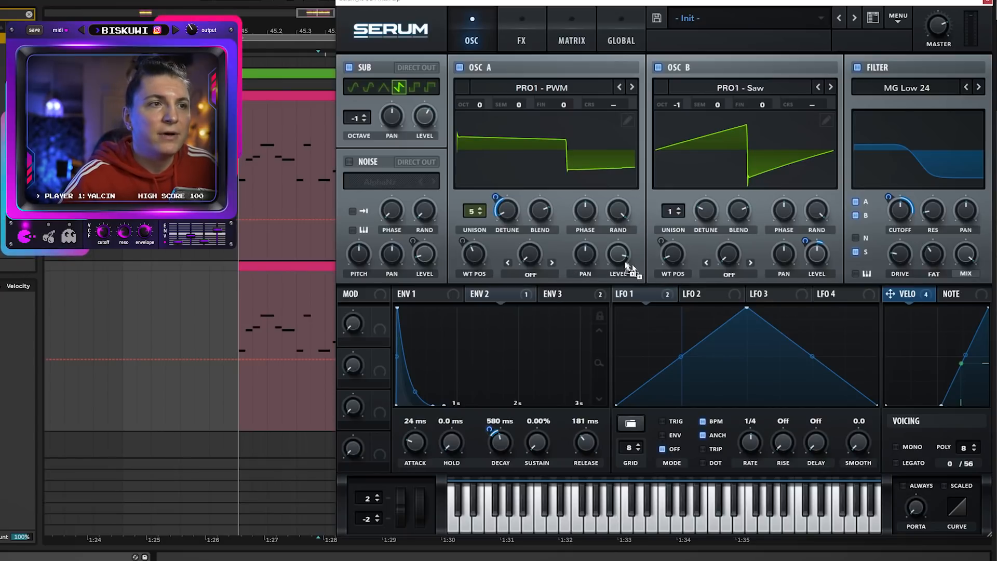
mouse_move(575, 242)
drag(571, 278, 570, 278)
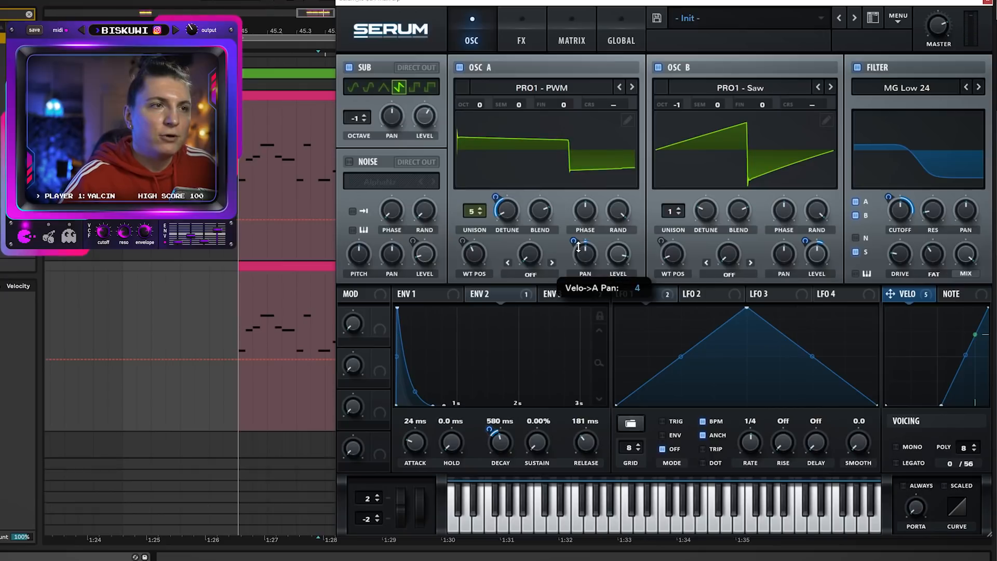
- Assign velocity to the distortion effect's drive, set its modulation amount, and audition the arp
click(529, 40)
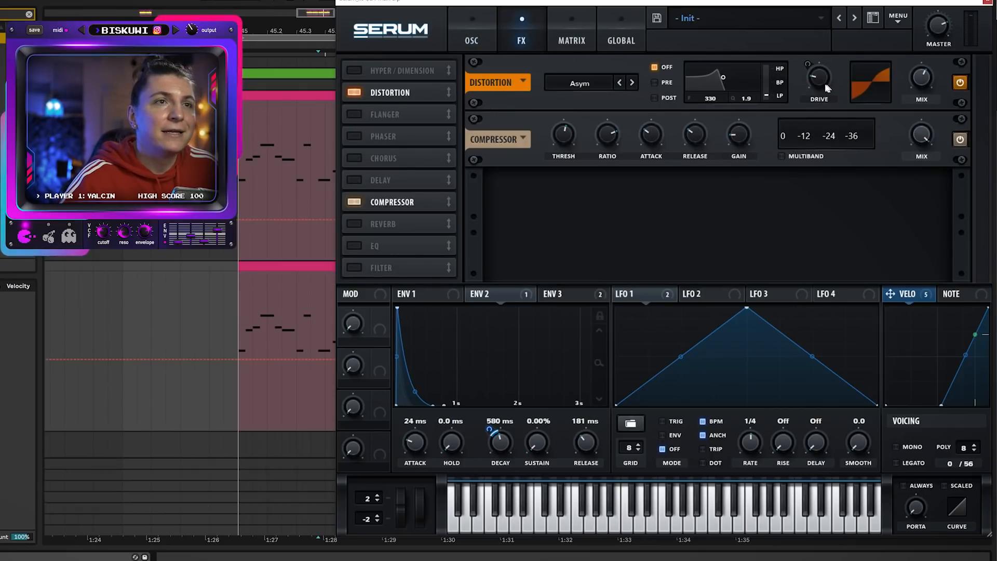
drag(547, 294, 827, 164)
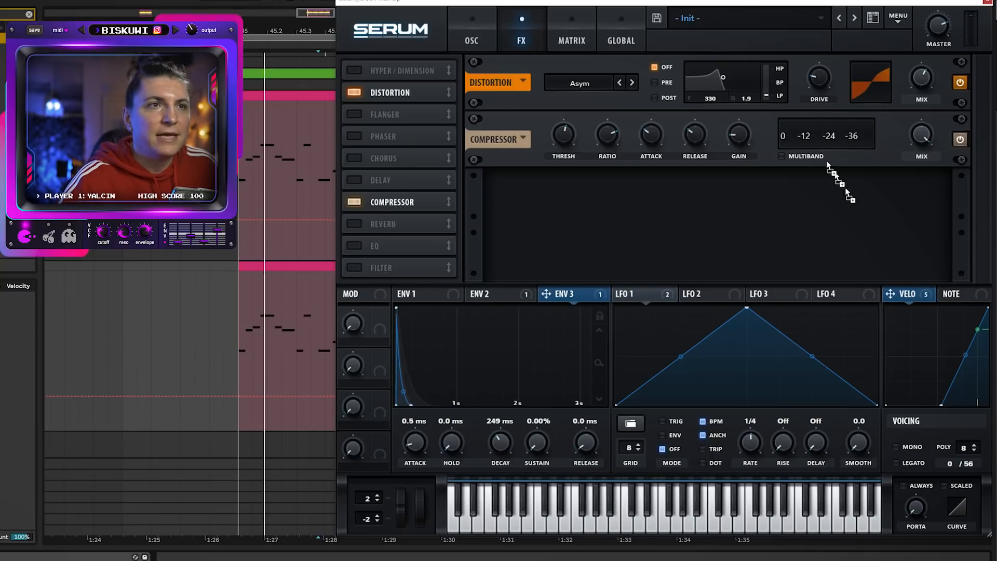
drag(811, 74, 807, 89)
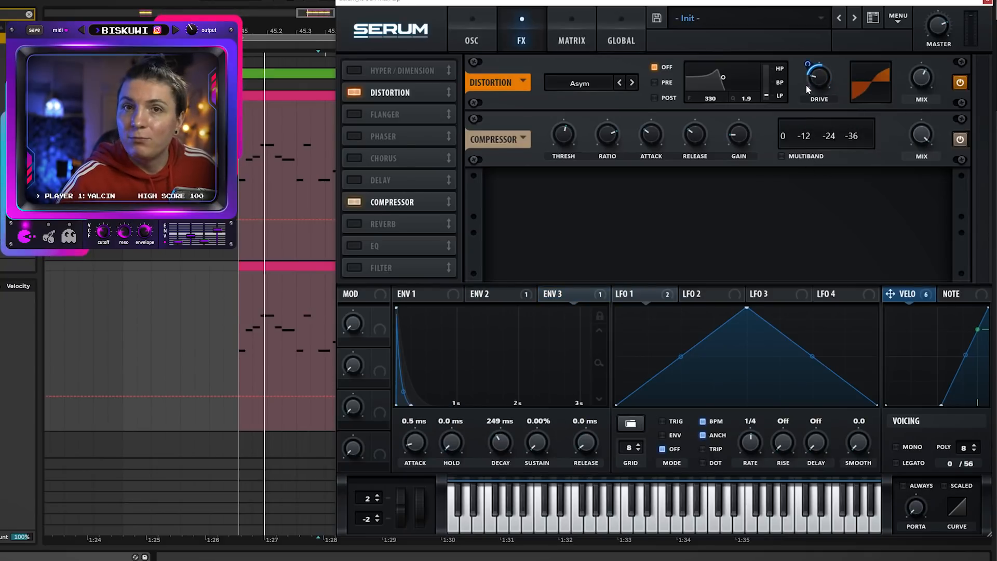
key(space)
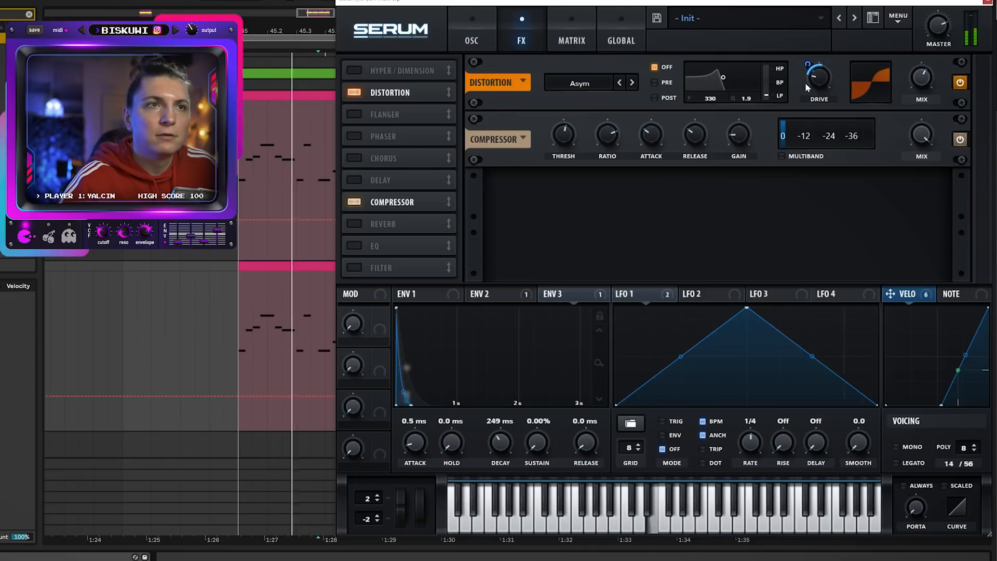
mouse_move(819, 79)
key(space)
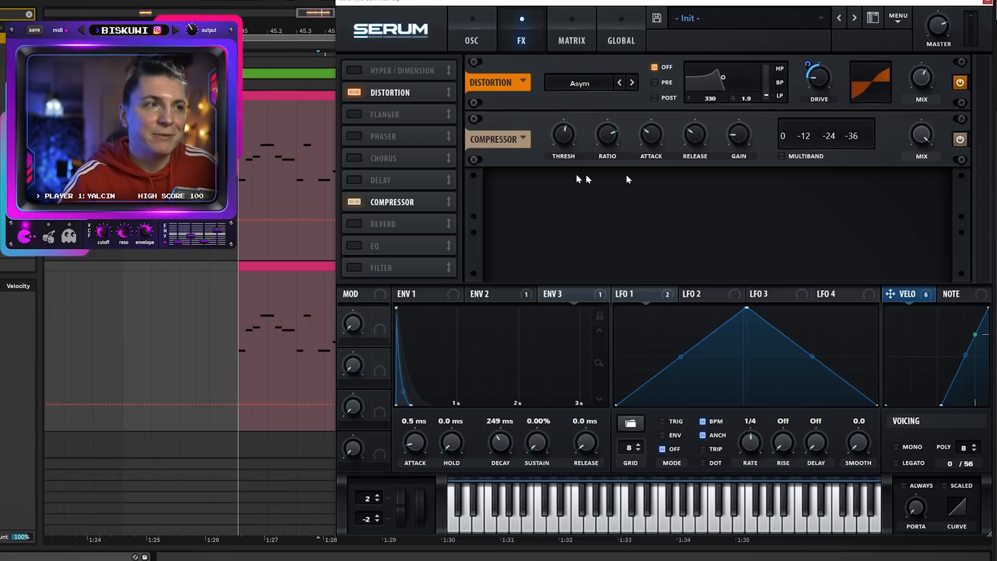
- Enable a ping-pong delay with 1/16 times on both channels and modulate its mix with velocity
click(355, 180)
drag(704, 152, 660, 161)
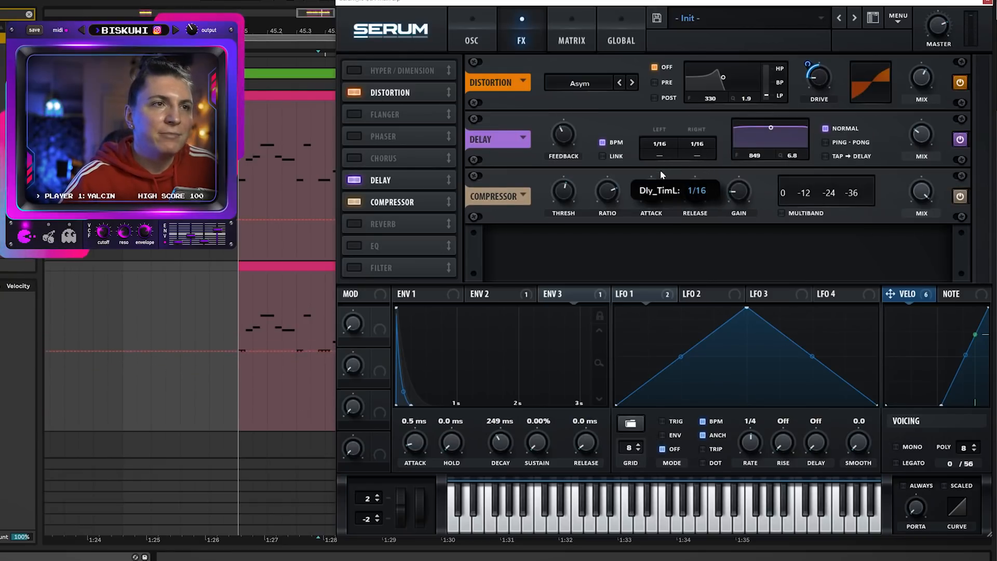
click(848, 142)
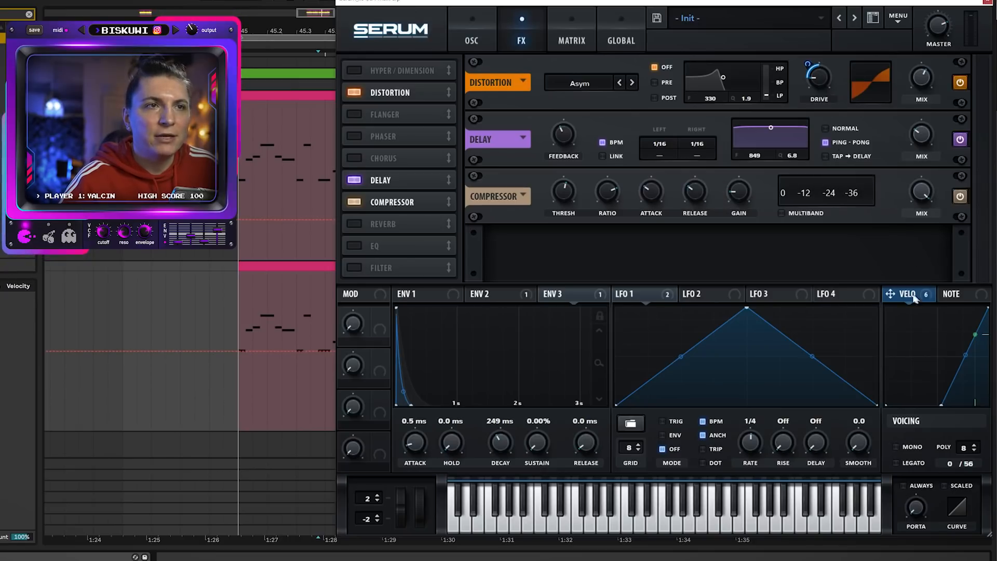
drag(944, 130, 915, 144)
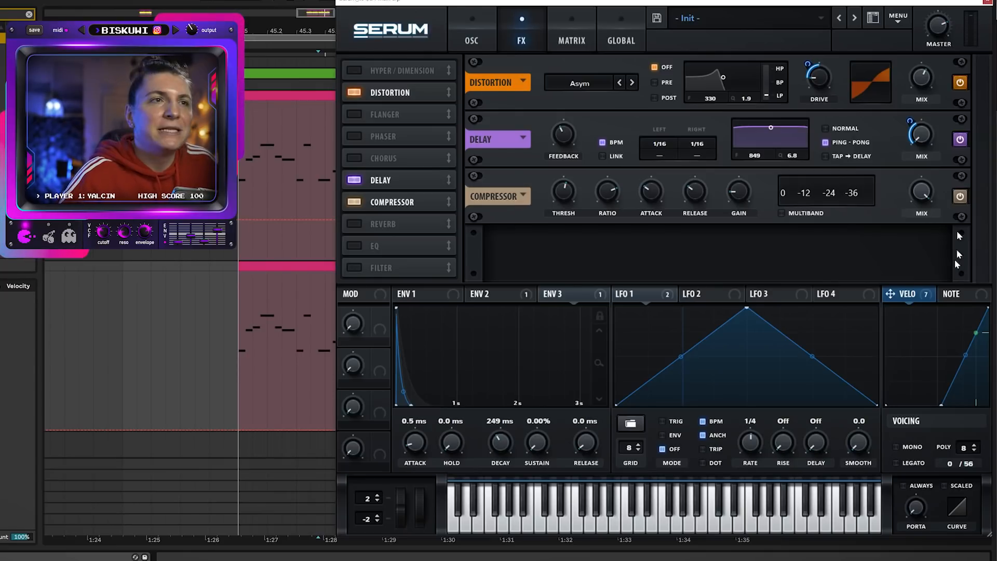
- Close the synth window and compare Main arp tracks 24 and 22 by soloing each during playback
click(987, 2)
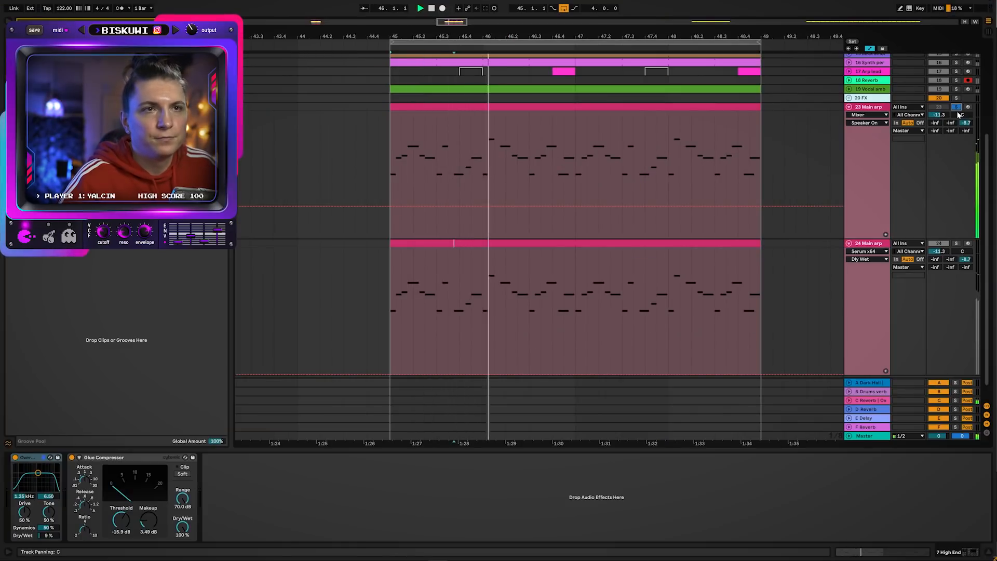
click(956, 243)
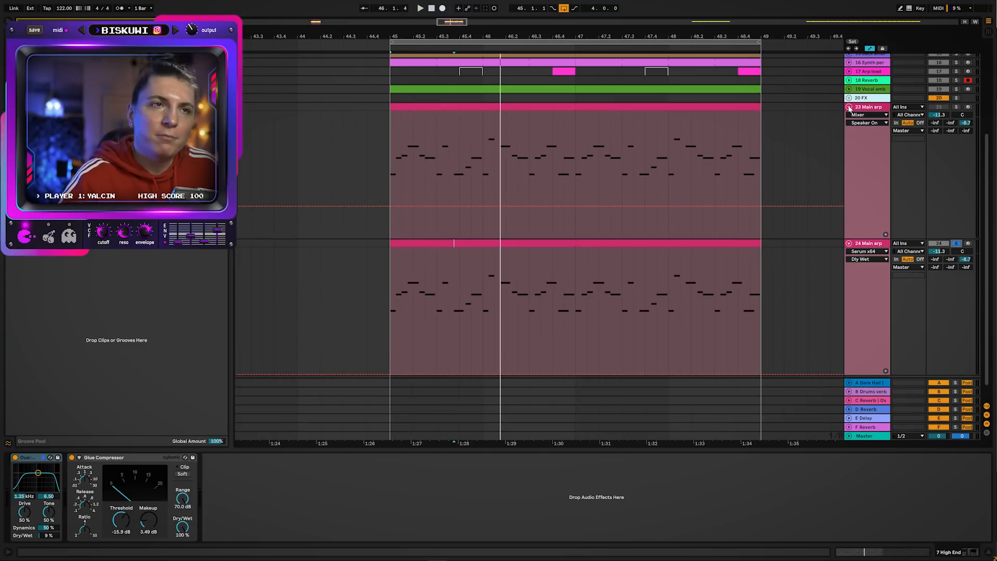
click(849, 108)
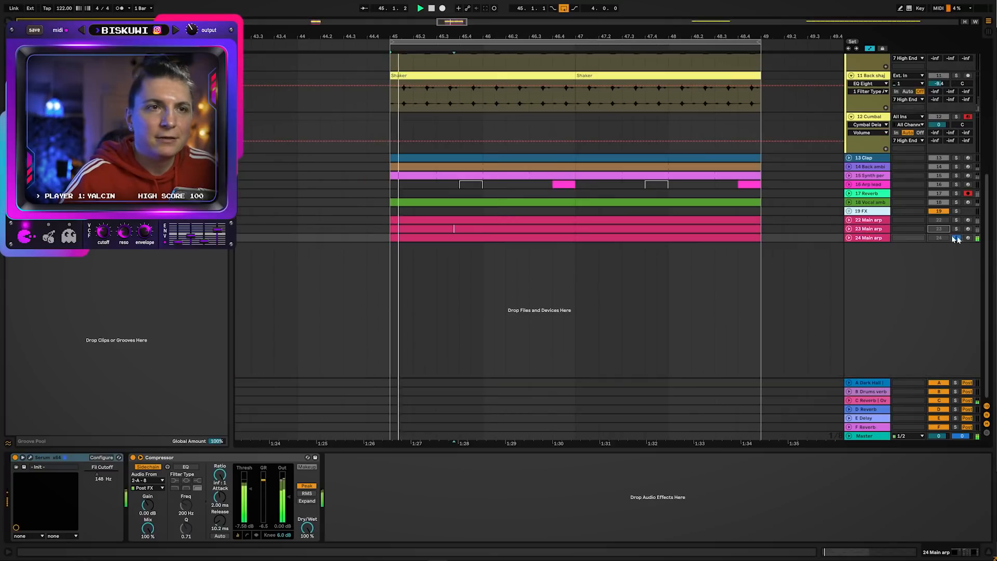
click(848, 238)
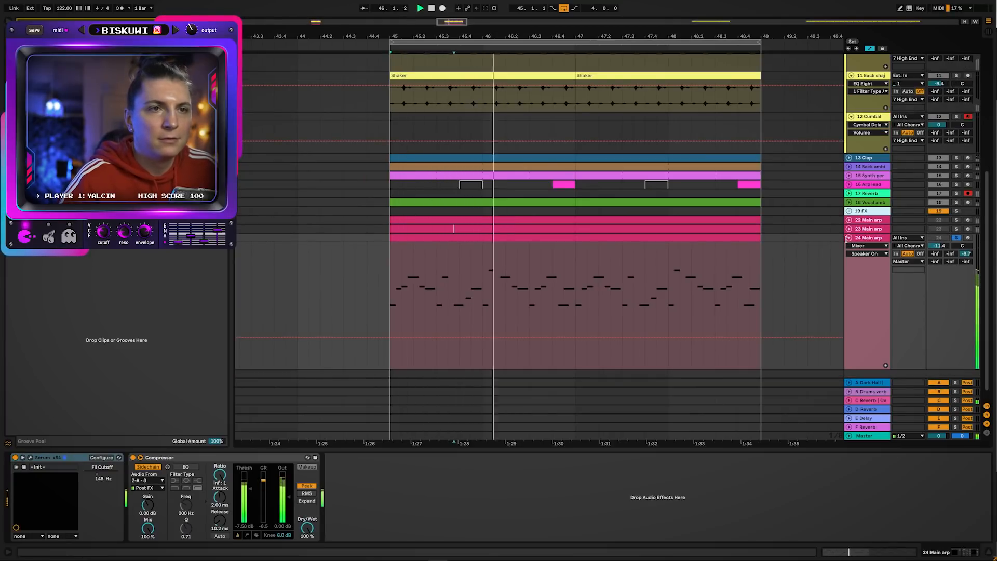
click(956, 220)
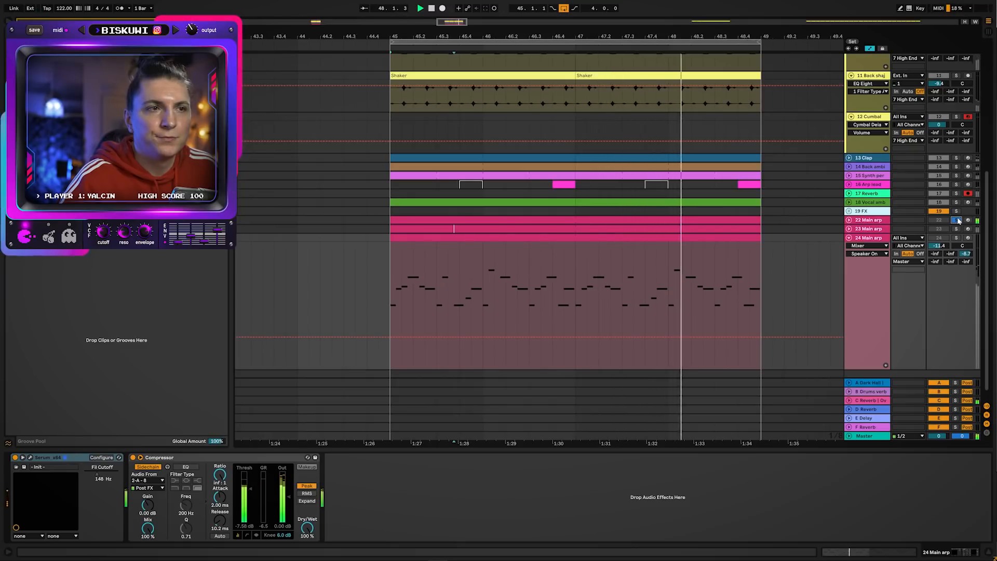
click(957, 220)
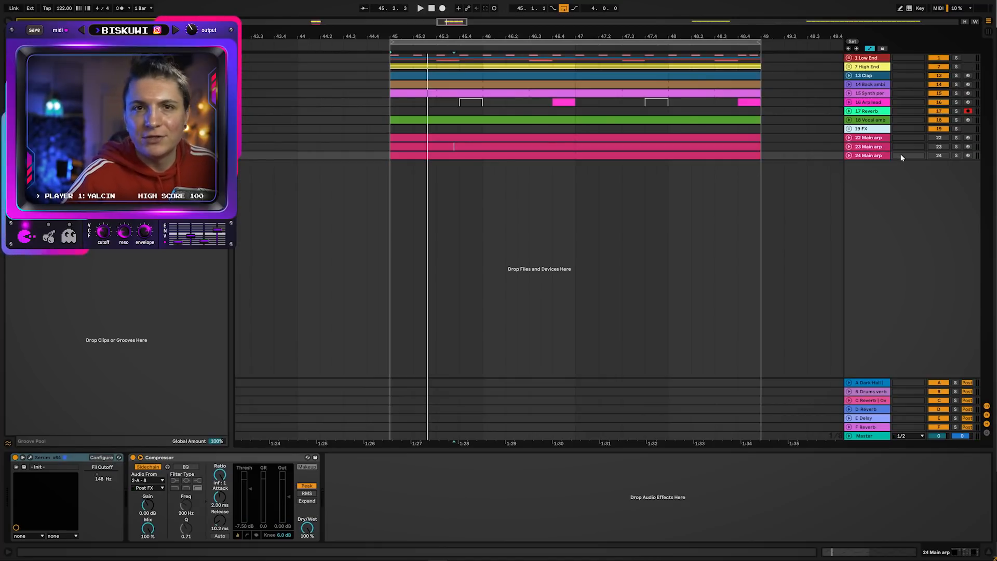
- Play the full mix and alternate between Main arp tracks 22 and 24 to compare the sound without and with velocity mapping
key(space)
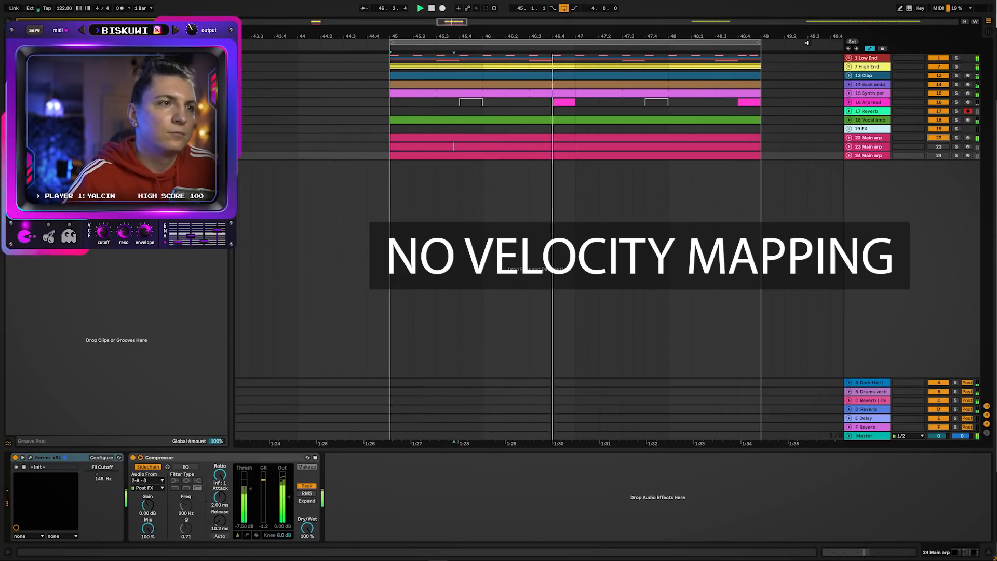
key(a)
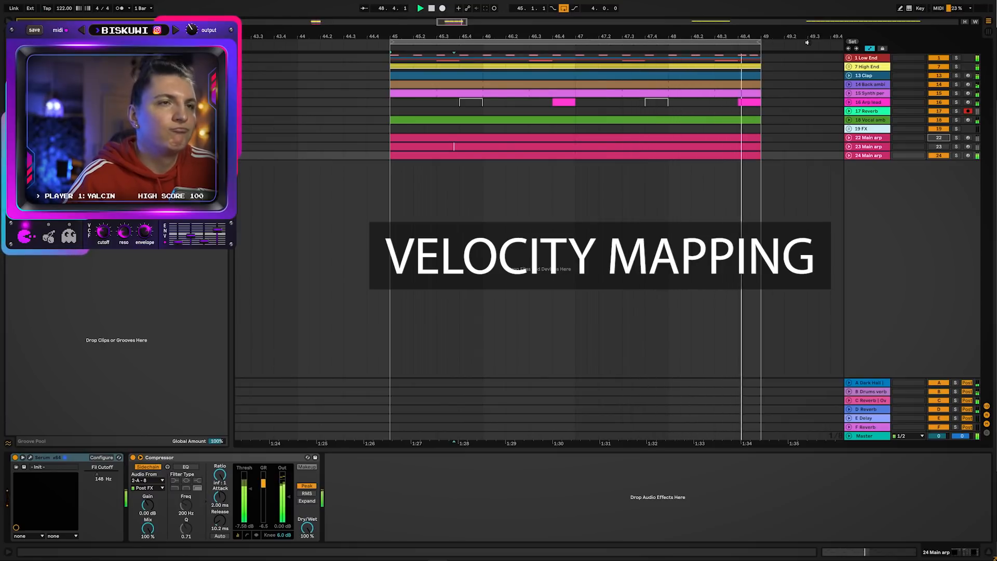
key(a)
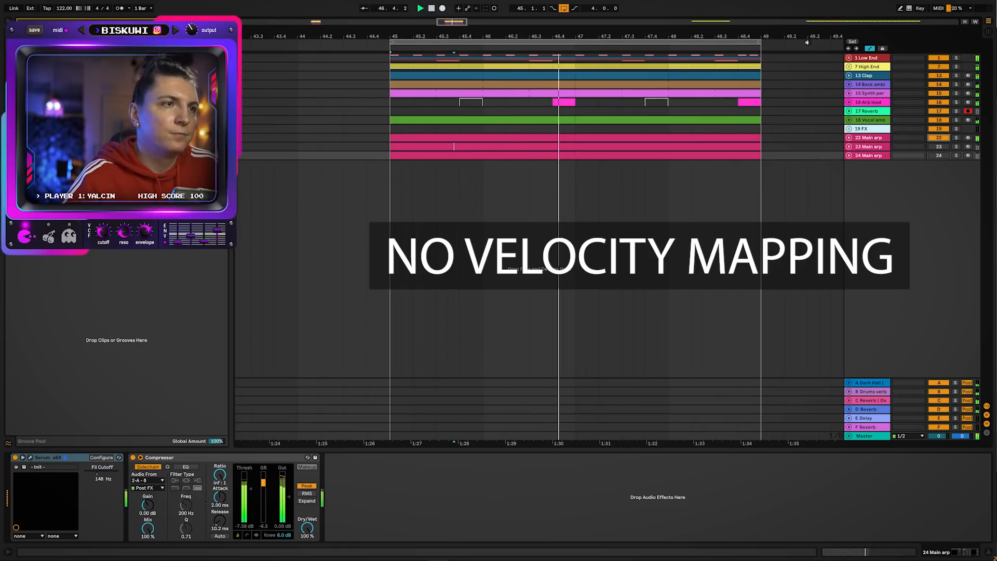
key(a)
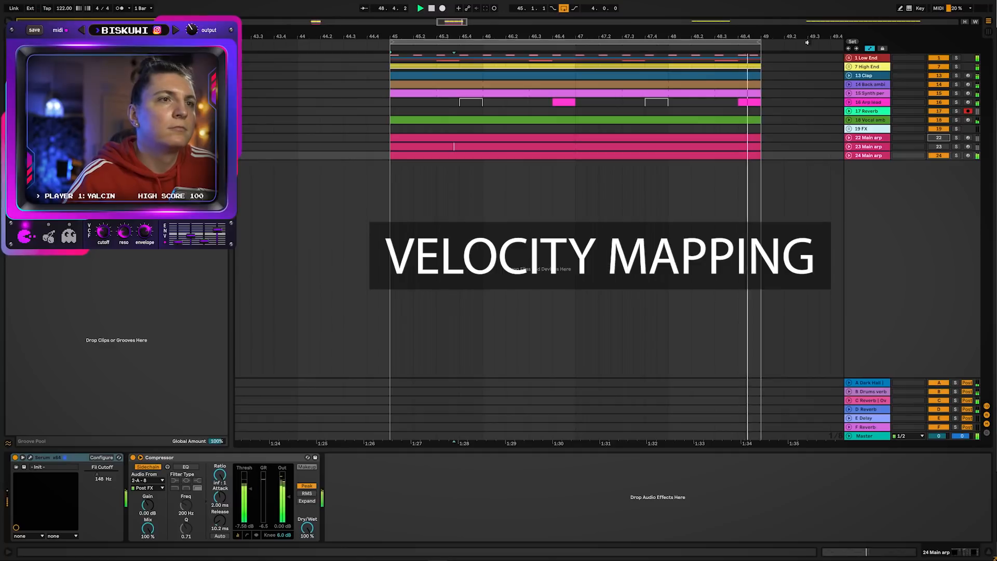
key(a)
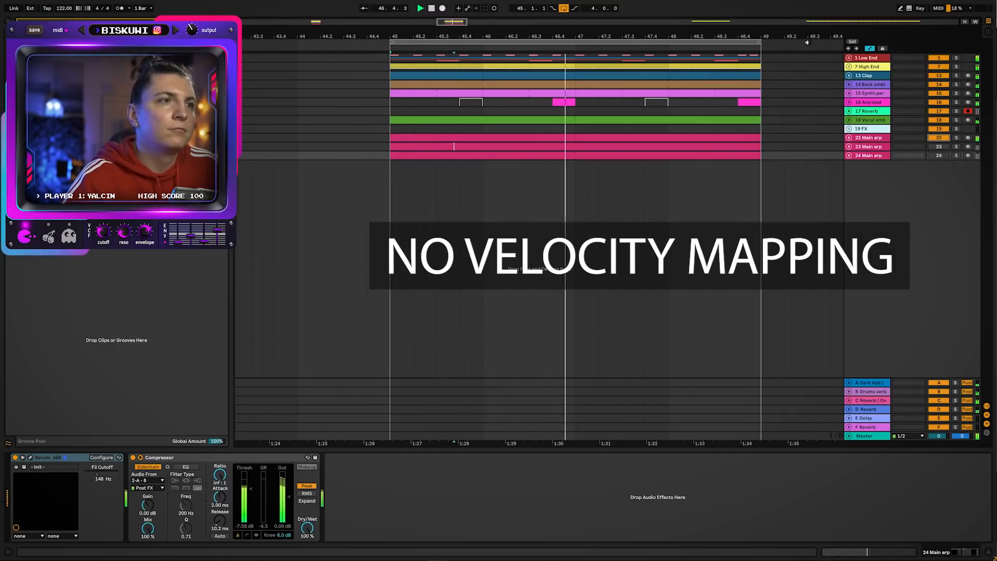
key(a)
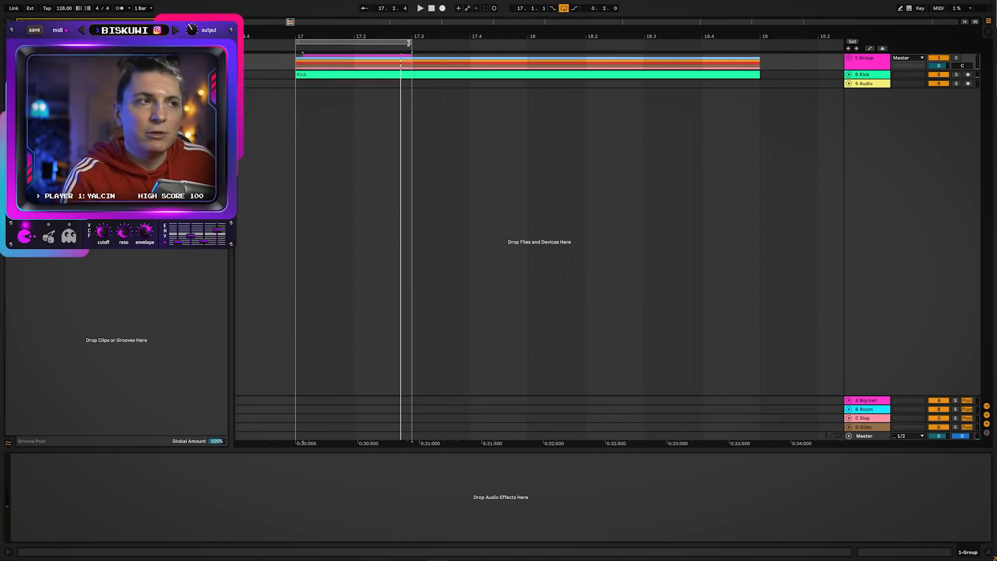
- Audition claps in the Mercurial Tones products folder and place Clap Xeina.wav on a new audio track just after the start of bar 17
key(ctrl+f)
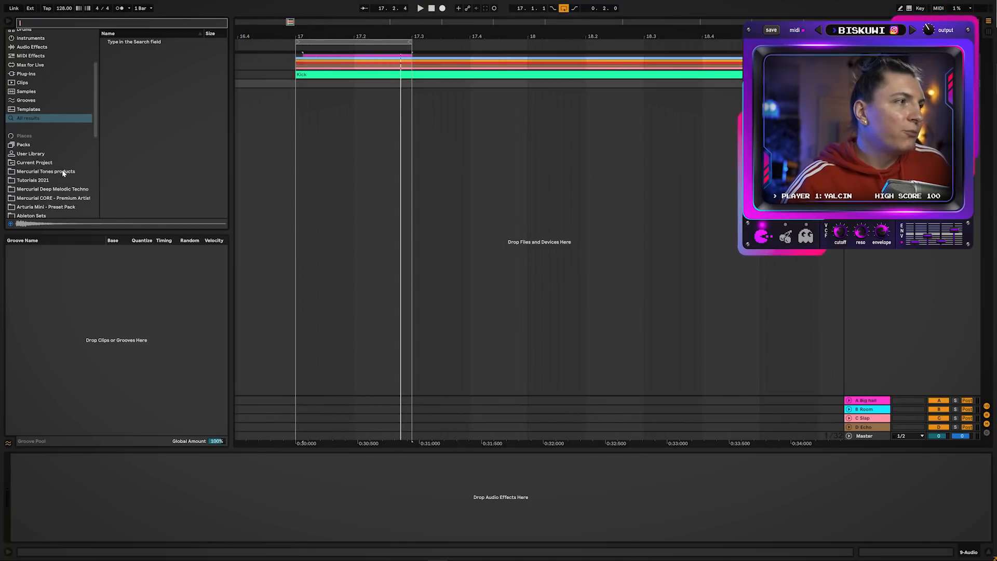
click(63, 172)
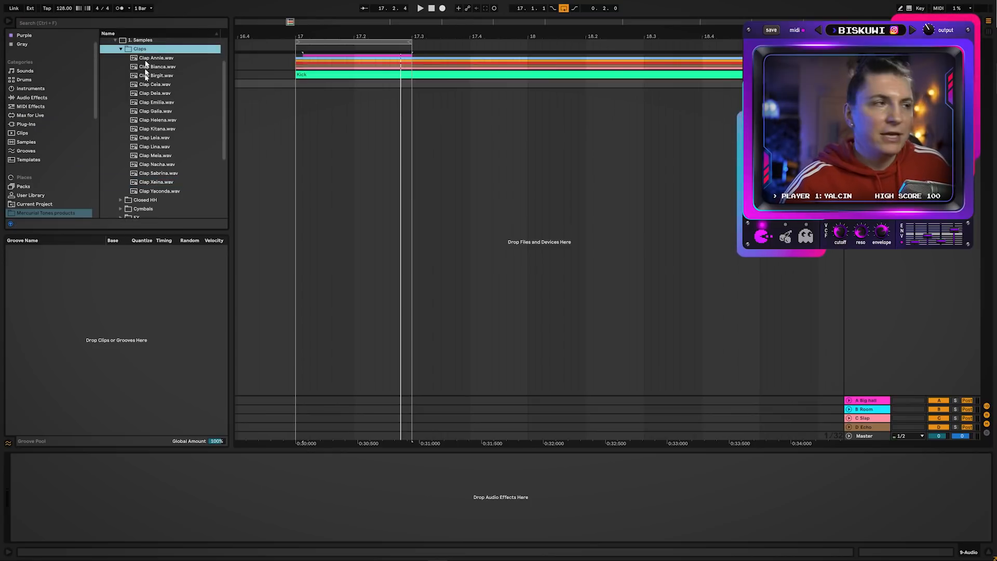
click(156, 155)
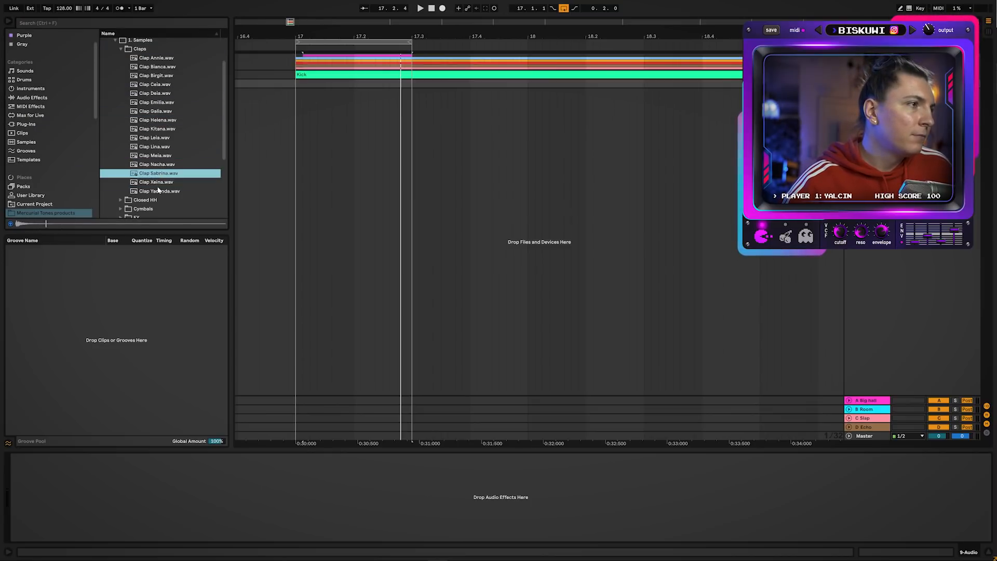
drag(152, 183, 305, 93)
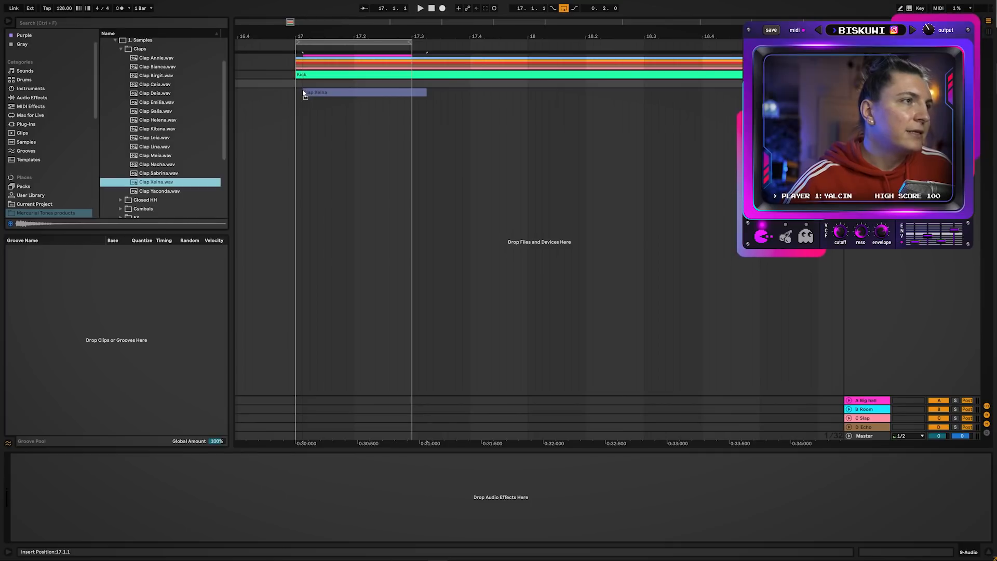
drag(304, 93, 303, 93)
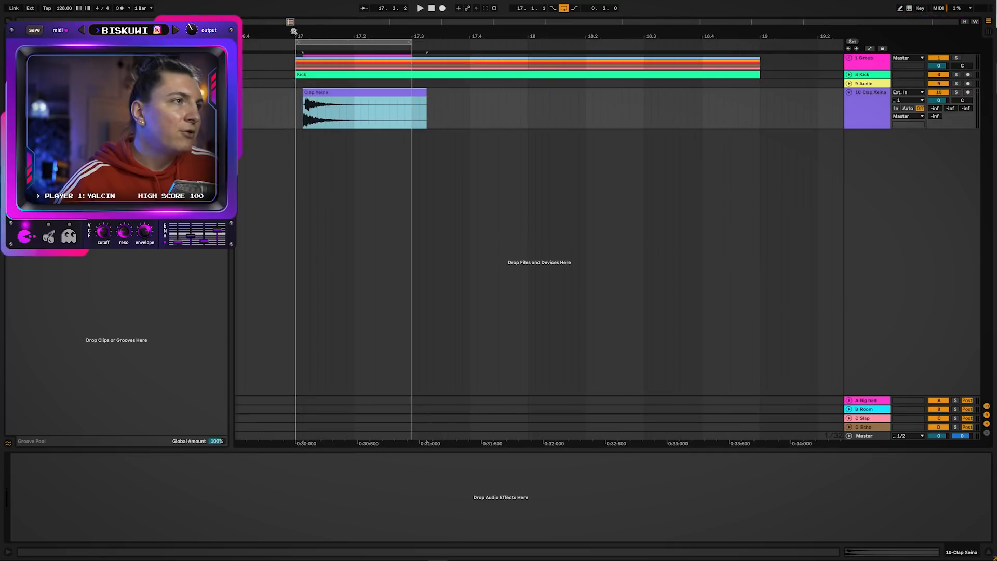
- Solo the Clap Xeina track and audition the clap from the start of bar 17
drag(295, 32, 310, 83)
key(space)
click(956, 92)
key(space)
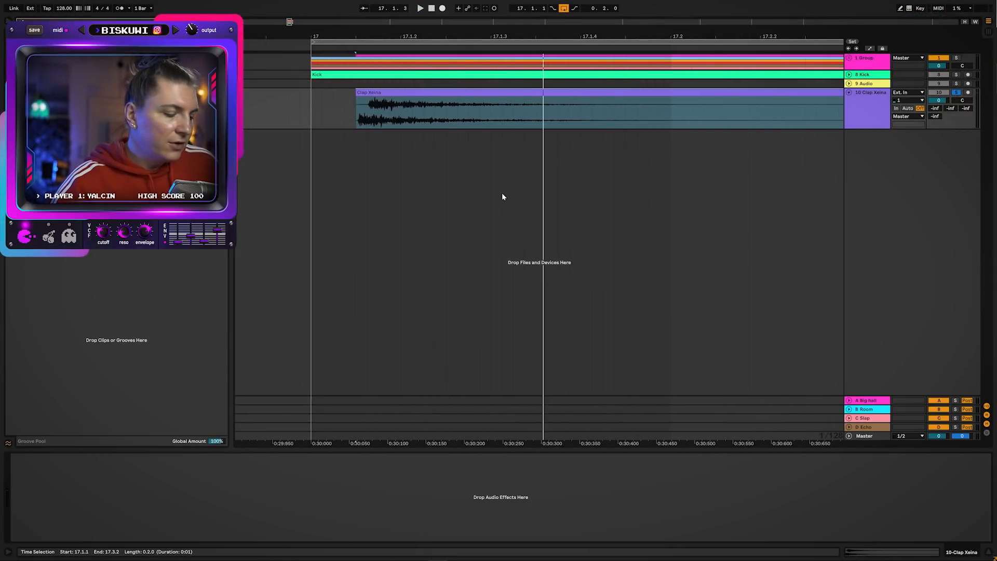
- Make the clap track mono with Utility and add EQ Eight with band 8 as a high-cut filter at 174 Hz
drag(150, 171, 123, 476)
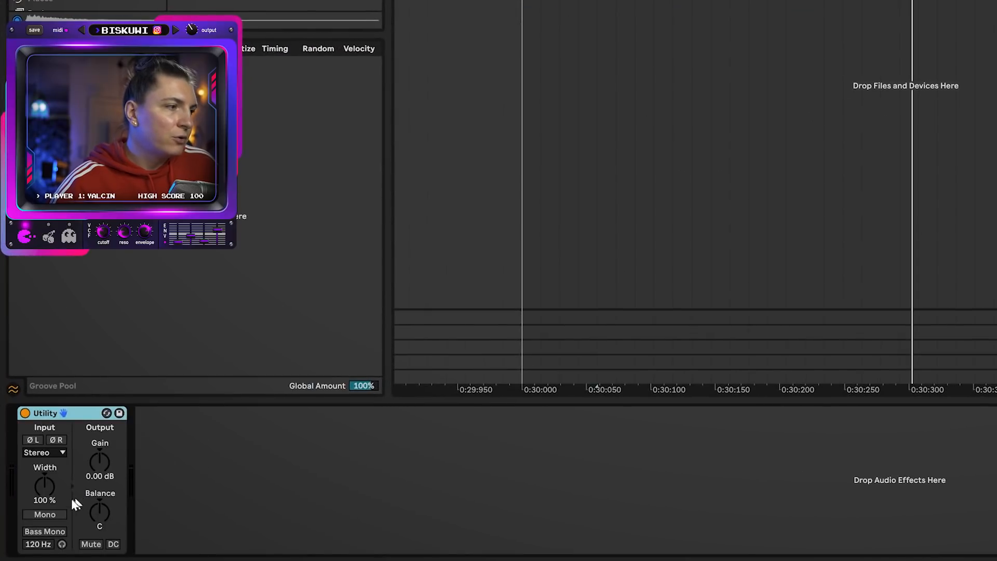
click(47, 516)
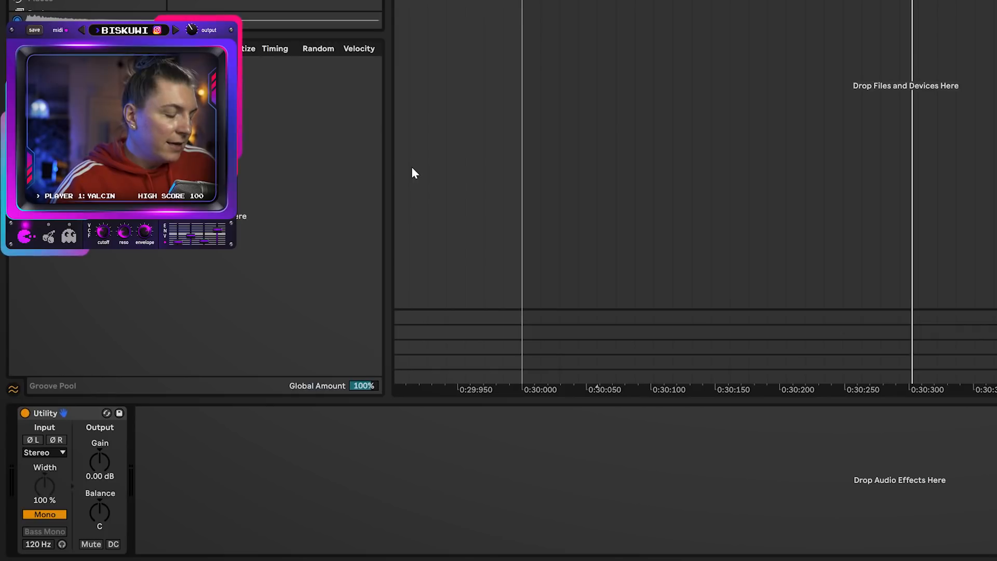
drag(271, 528, 273, 509)
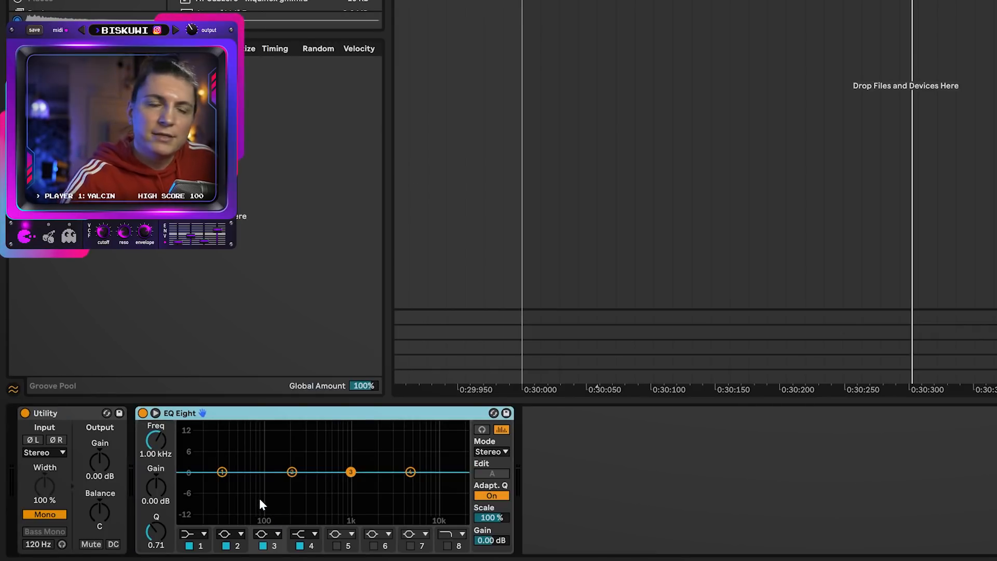
click(447, 546)
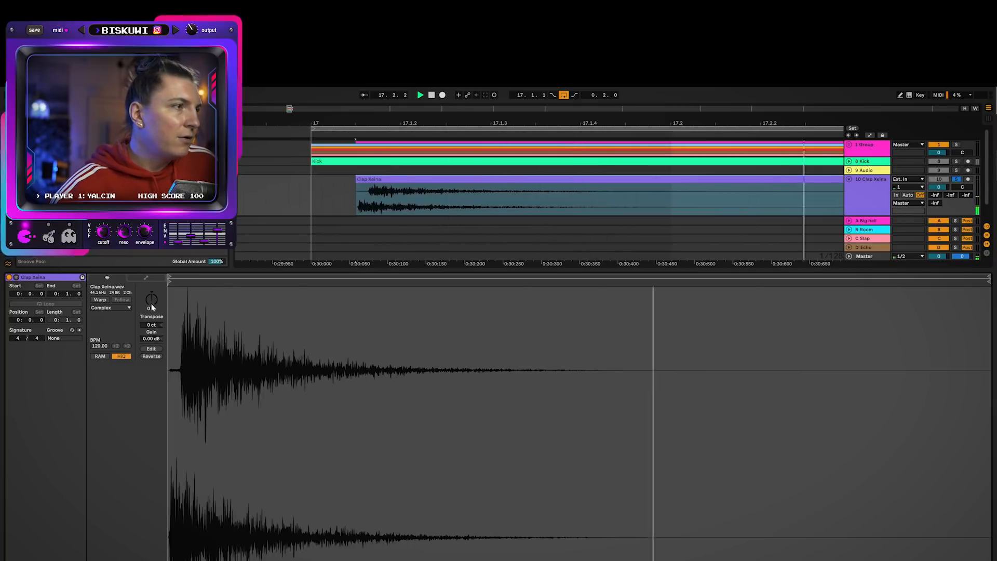
- Transpose the Clap Xeina clip far down during playback, stop, and return to the track's effect devices
drag(152, 307, 151, 359)
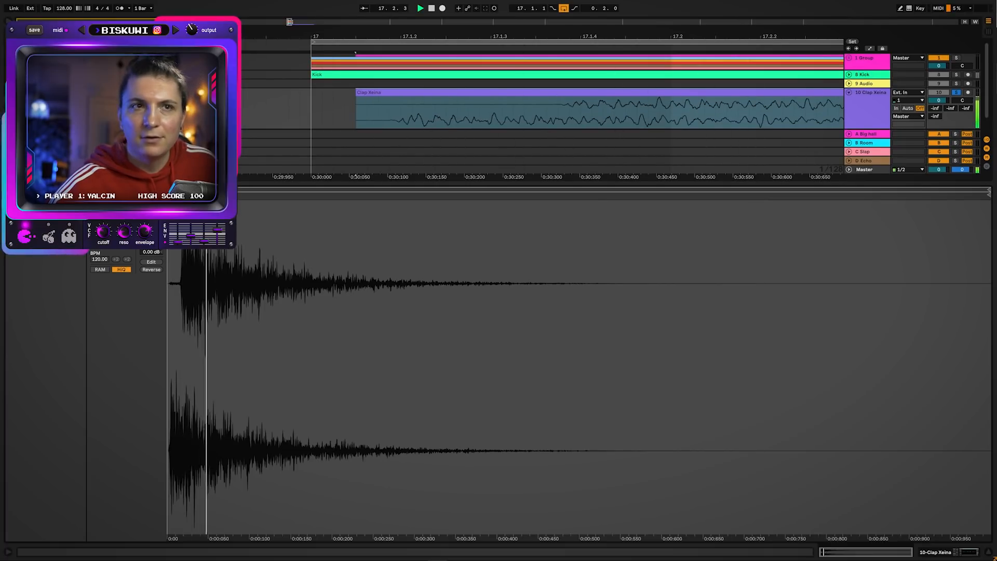
key(space)
click(380, 138)
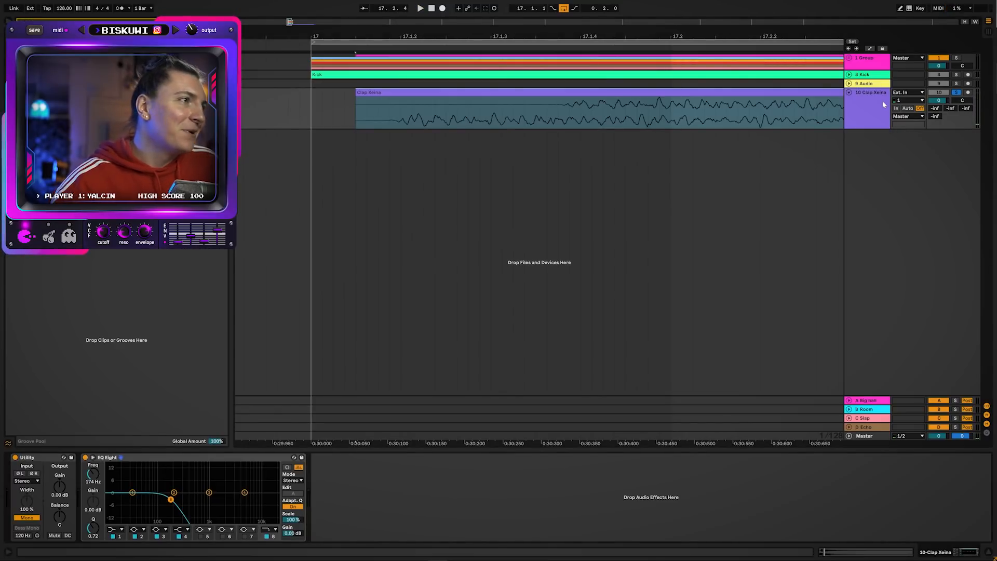
- Sidechain a Compressor on the clap track to 8-Kick with infinite ratio and lower EQ Eight's high cut to 153 Hz
click(384, 526)
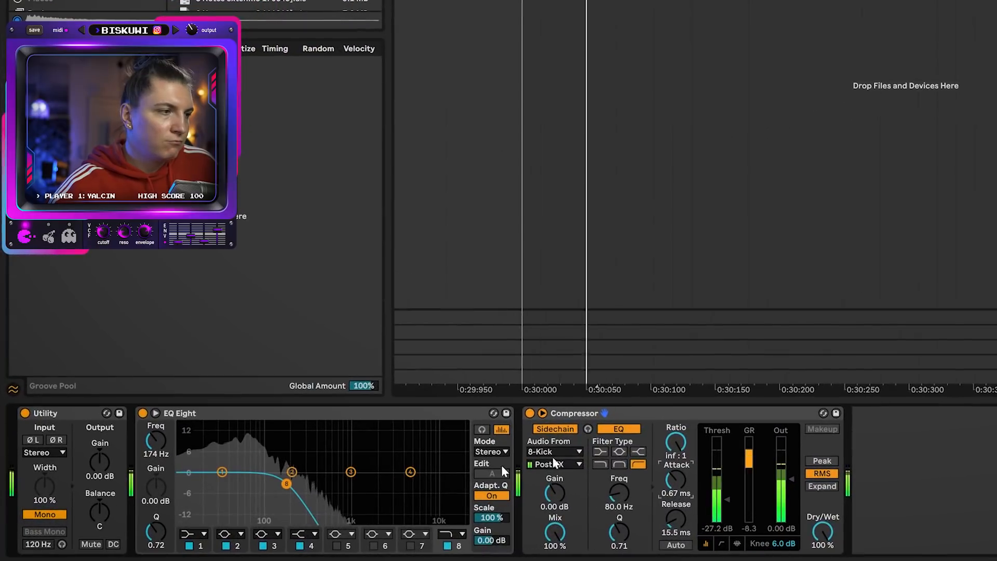
drag(281, 481, 276, 482)
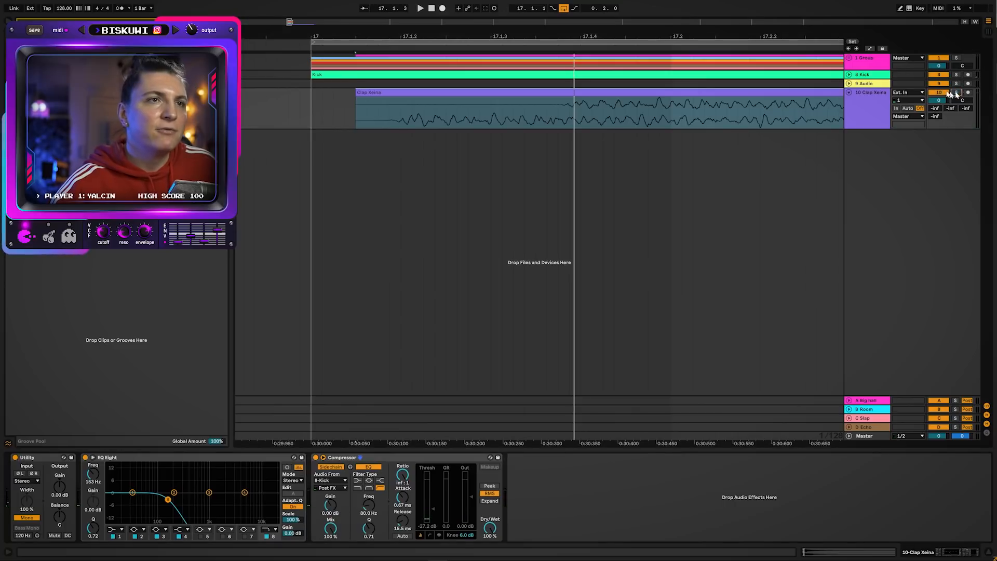
- Play the loop with the clap in the mix and lower the Clap Xeina track's volume to -3.2 dB
key(space)
key(minus)
key(minus)
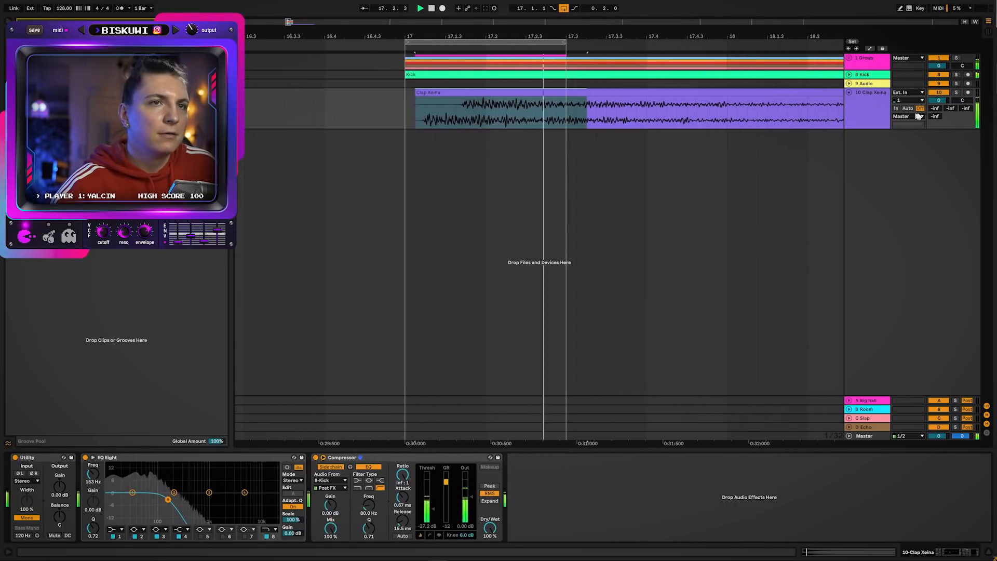
drag(939, 100, 938, 109)
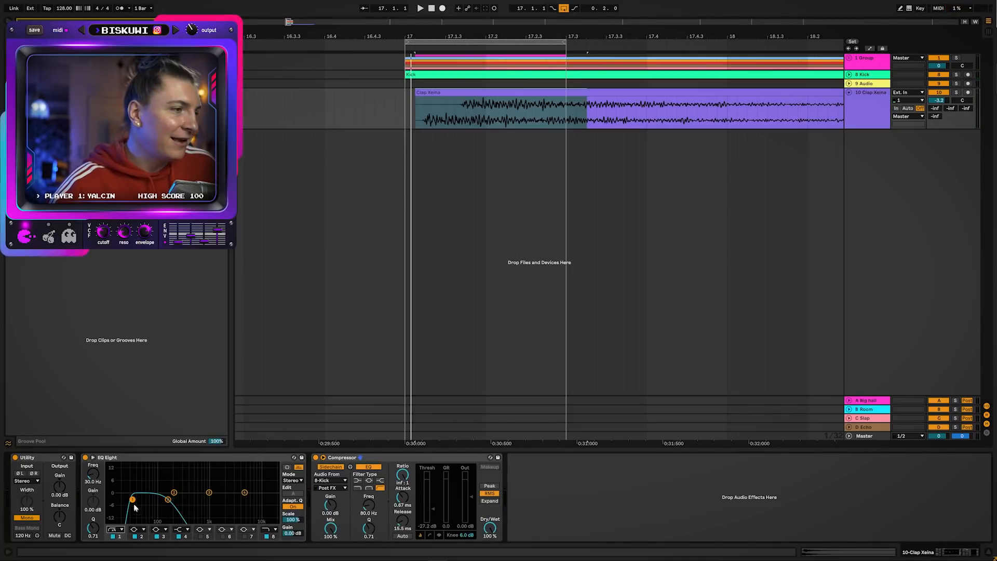
- During playback, set EQ Eight's band 1 low cut to 31 Hz and its high cut to 163 Hz
key(space)
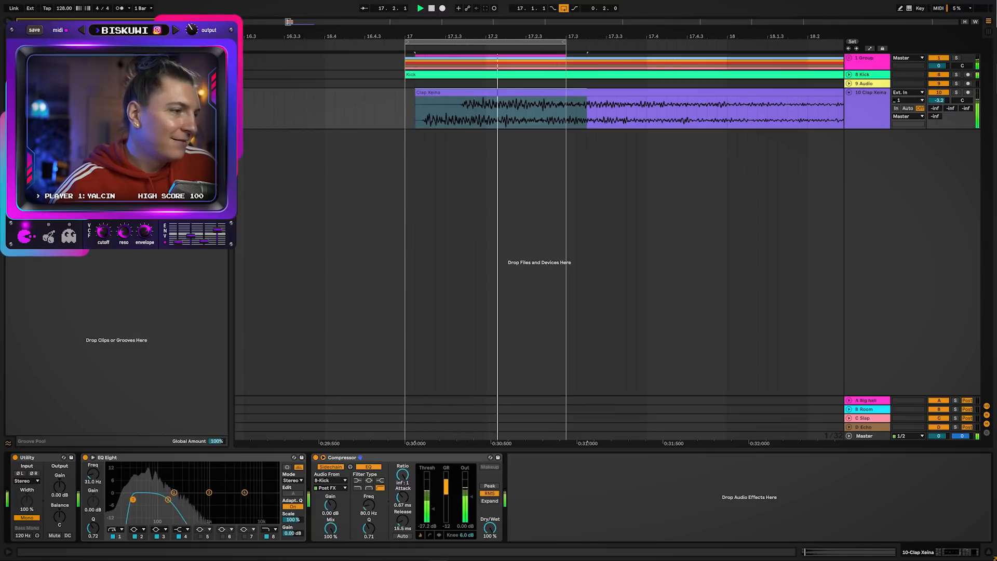
drag(168, 499, 170, 499)
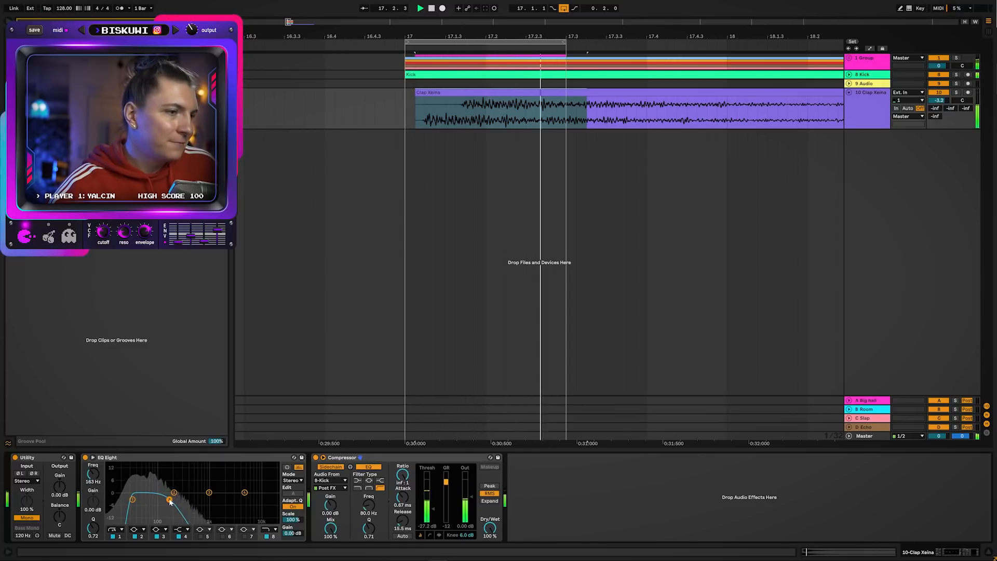
key(space)
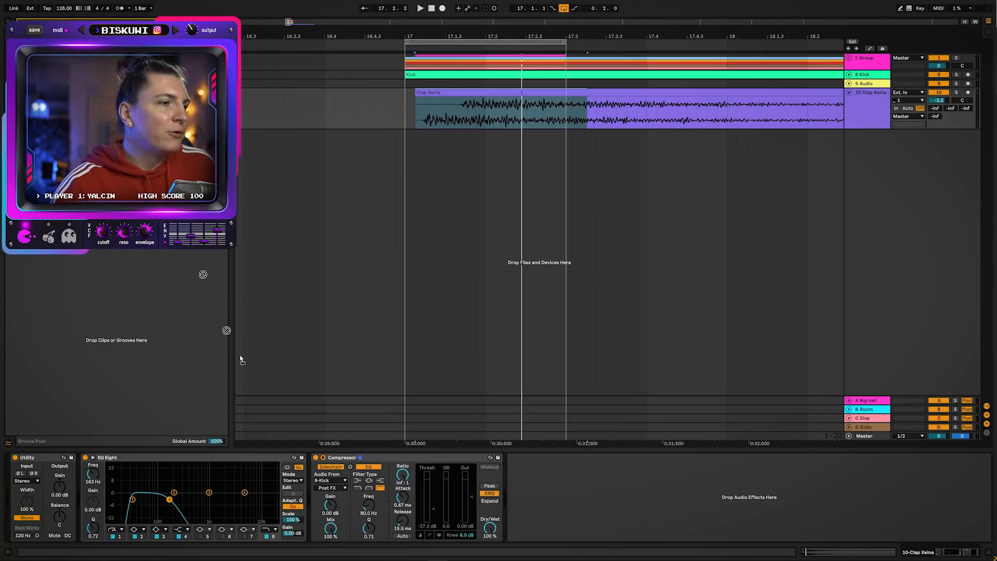
- Insert Channel EQ before the Compressor with low 4.5 dB, mid -1.3 dB at 665 Hz and high 3.4 dB, and adjust the clap track's volume
drag(240, 359, 348, 492)
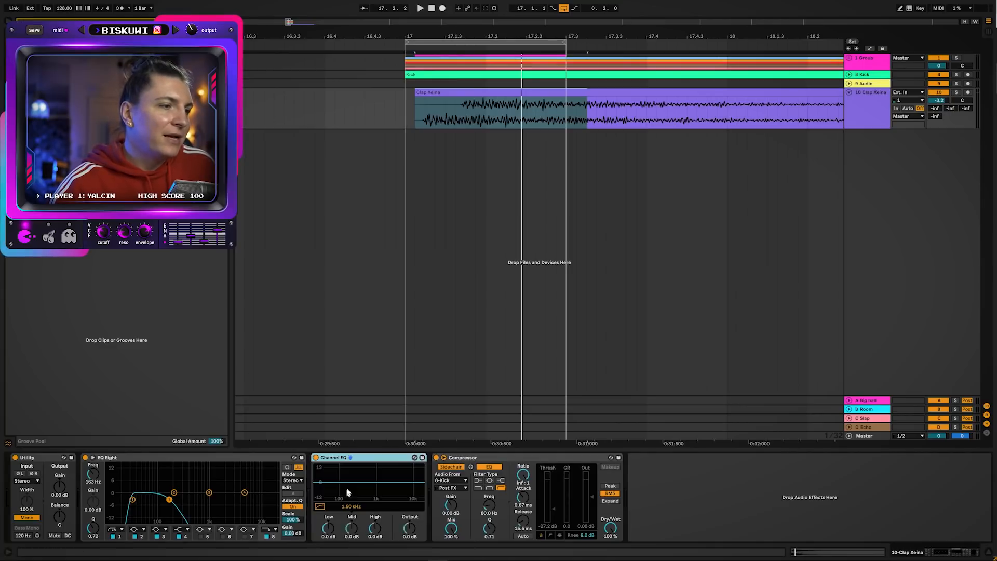
key(space)
drag(328, 530, 375, 519)
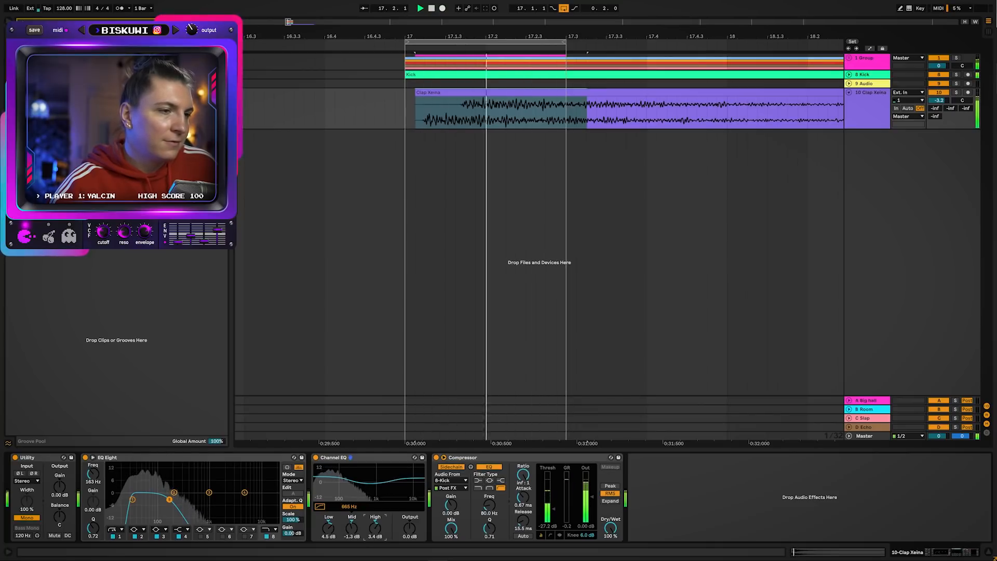
drag(938, 99, 938, 103)
drag(538, 35, 538, 21)
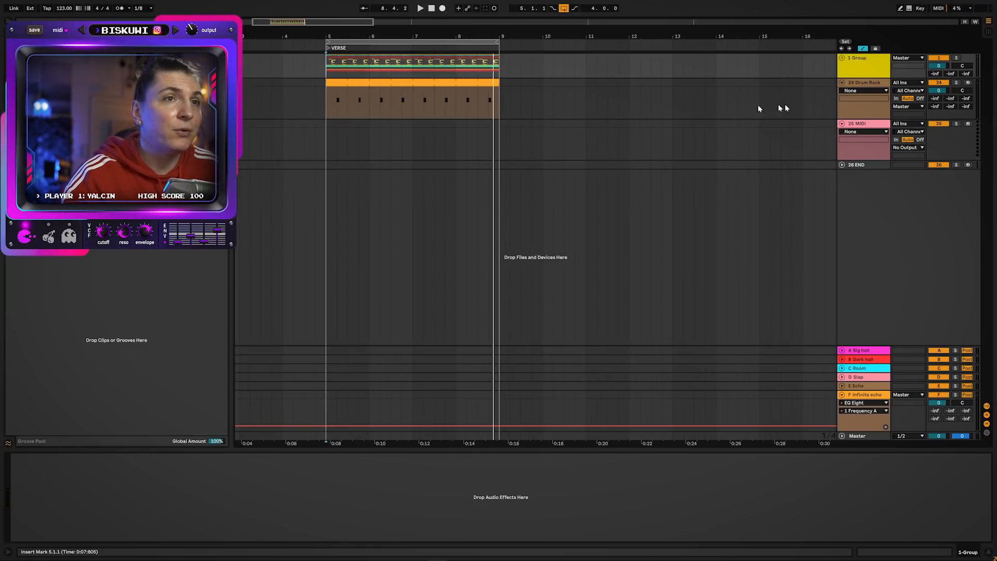
- Load the Closed HH Kaelen sample onto the first pad of track 24's Drum Rack and transpose it to -46 st
click(785, 107)
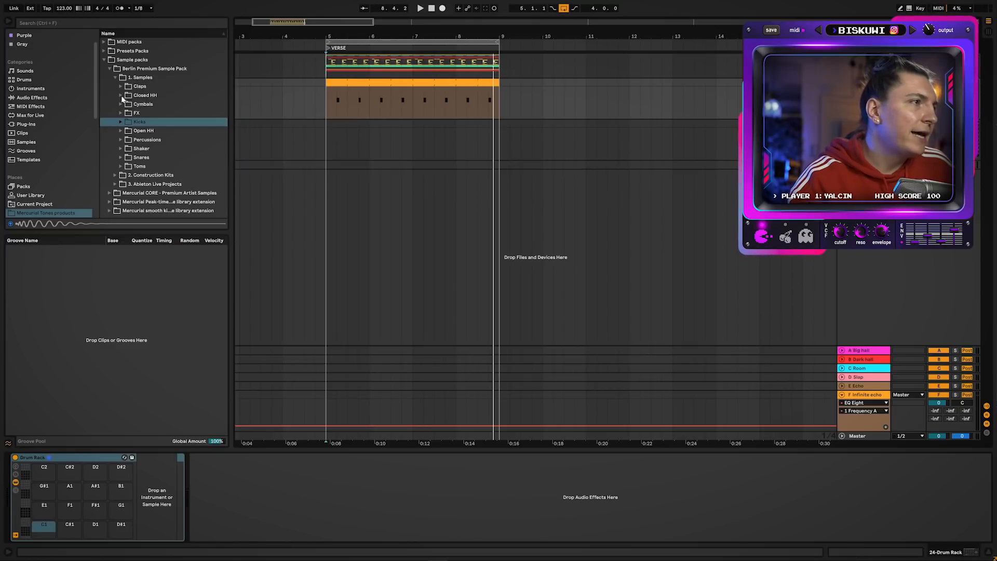
click(121, 96)
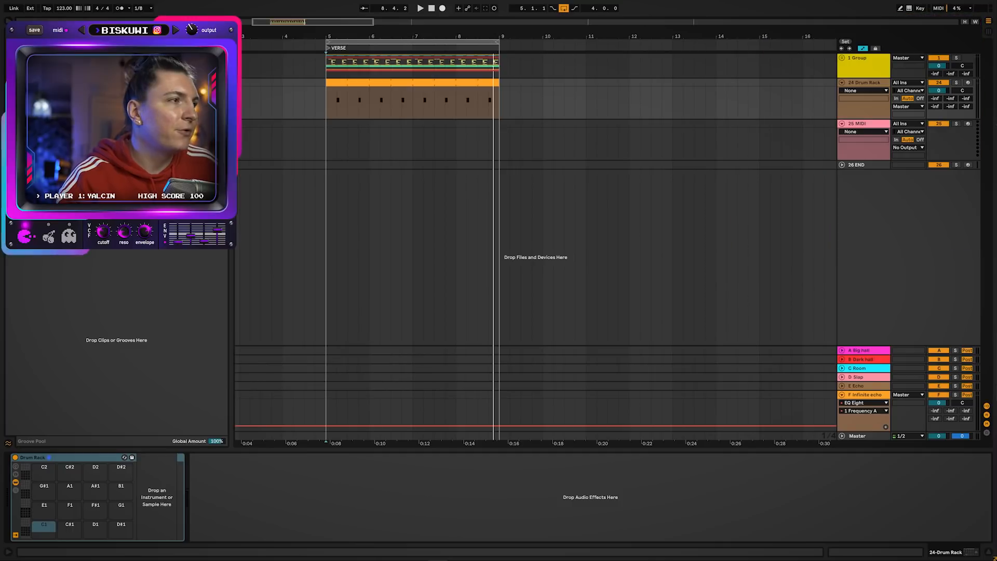
drag(71, 512, 44, 526)
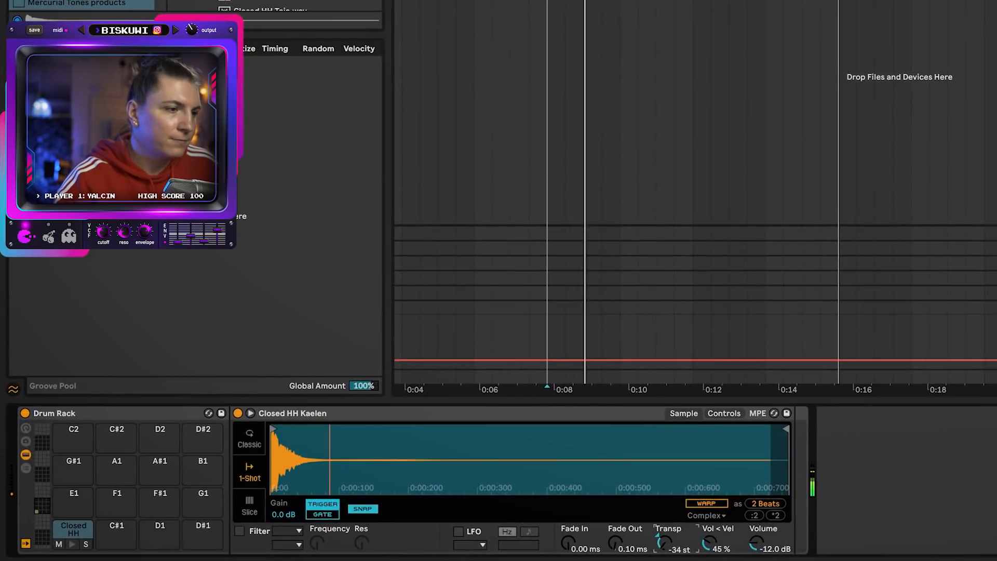
drag(664, 543, 664, 549)
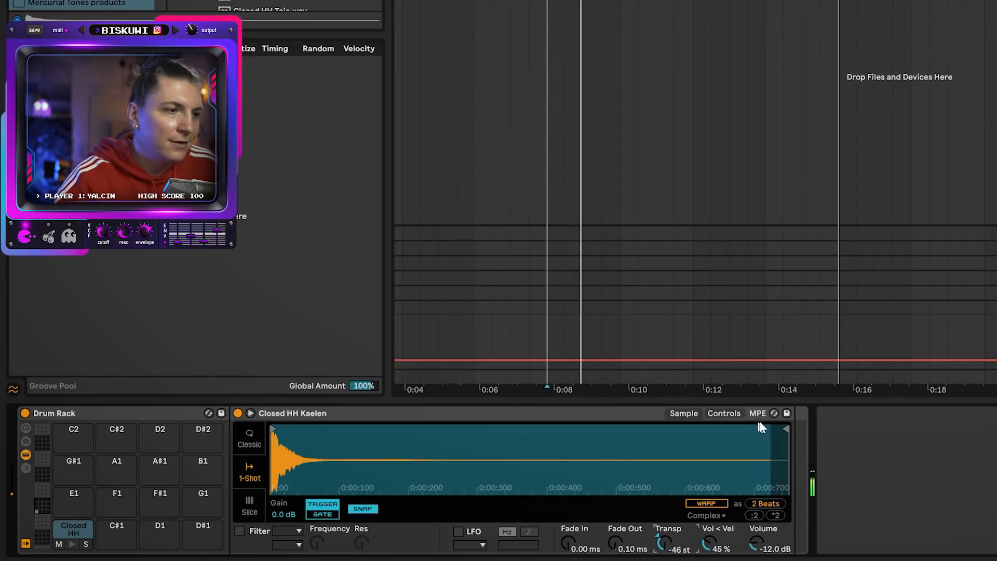
- Trim the hi-hat sample's start and end to a very short section near its beginning and audition it
mouse_move(785, 431)
mouse_down()
mouse_move(301, 431)
mouse_move(339, 443)
mouse_up()
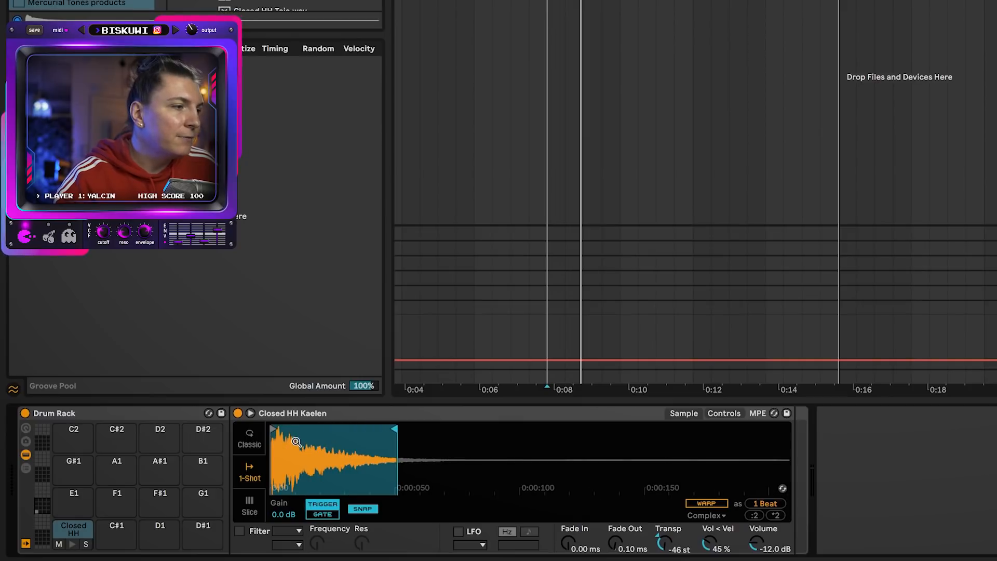
drag(273, 429, 287, 427)
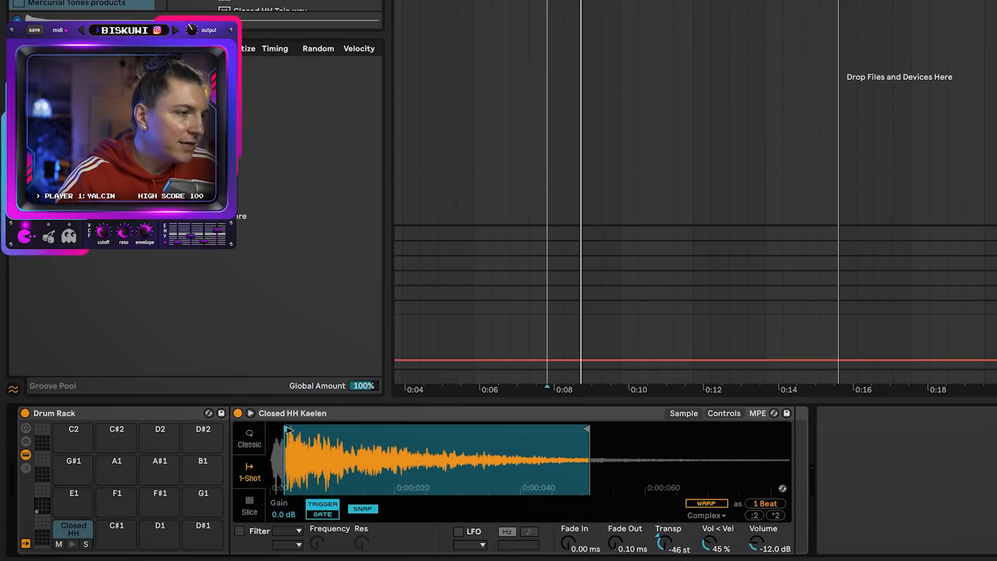
key(space)
key(space)
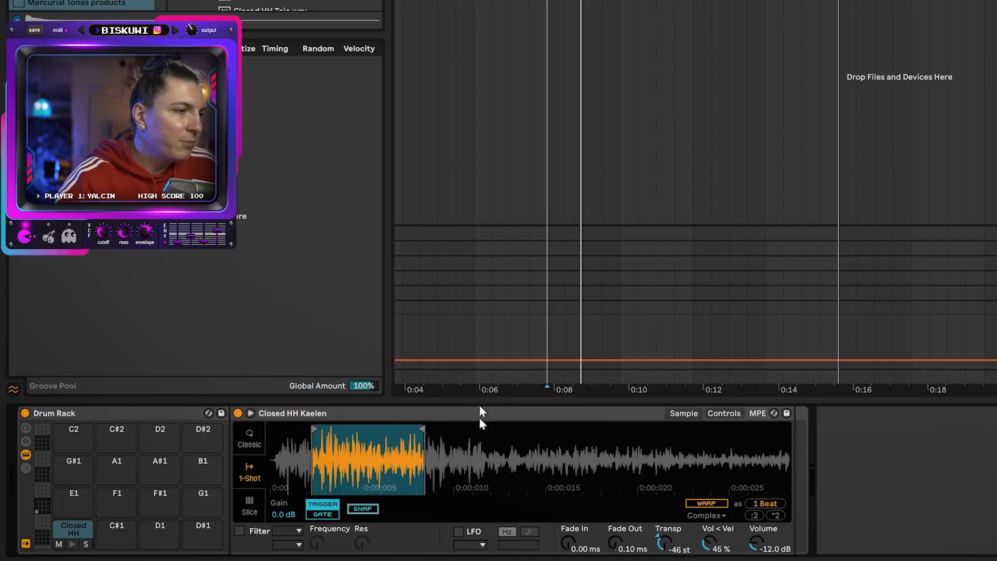
- Set the hi-hat sample's fade out to 2.62 ms and volume to -7.31 dB, and fine-tune its end point
drag(619, 555, 619, 542)
drag(618, 542, 618, 545)
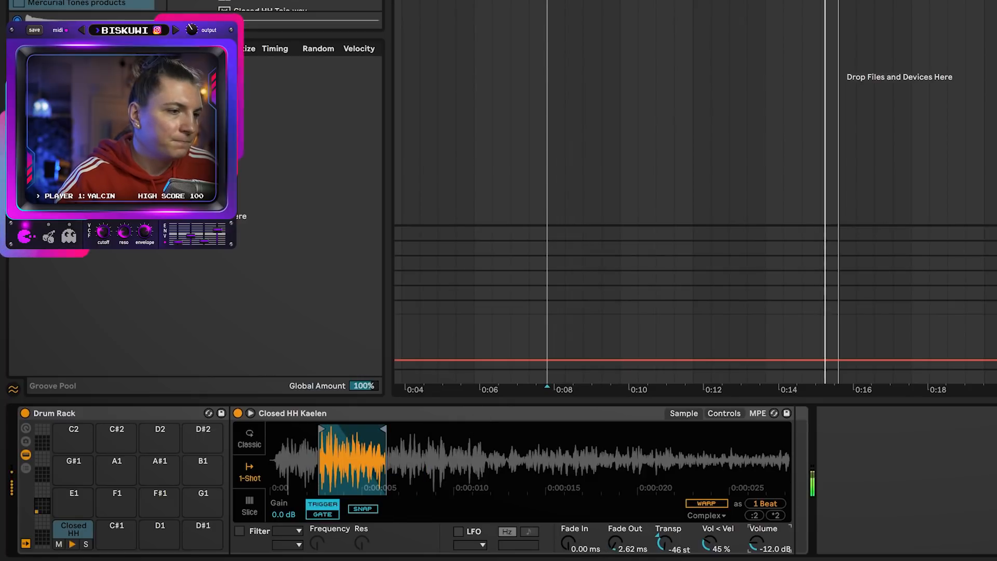
drag(759, 546, 759, 548)
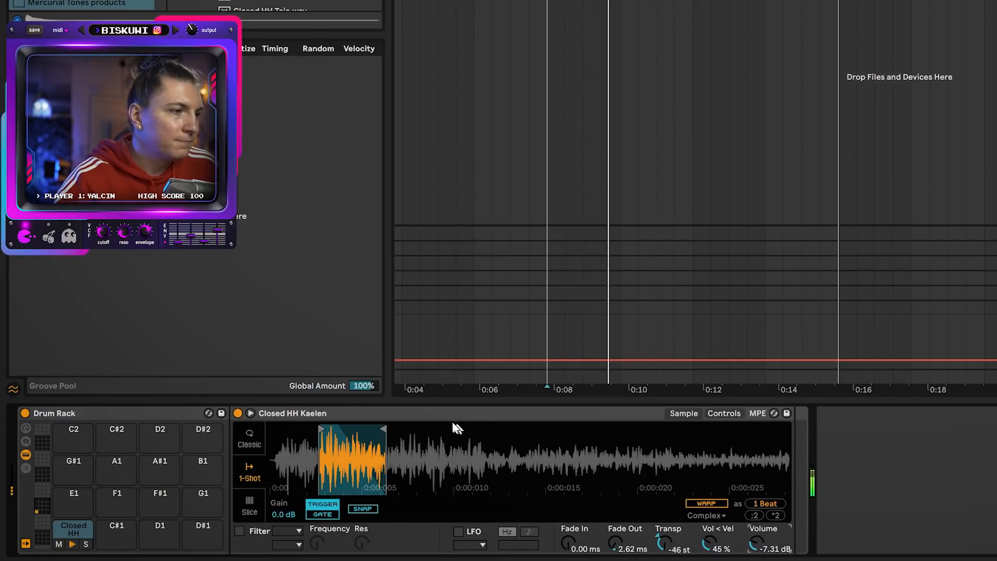
drag(383, 428, 367, 429)
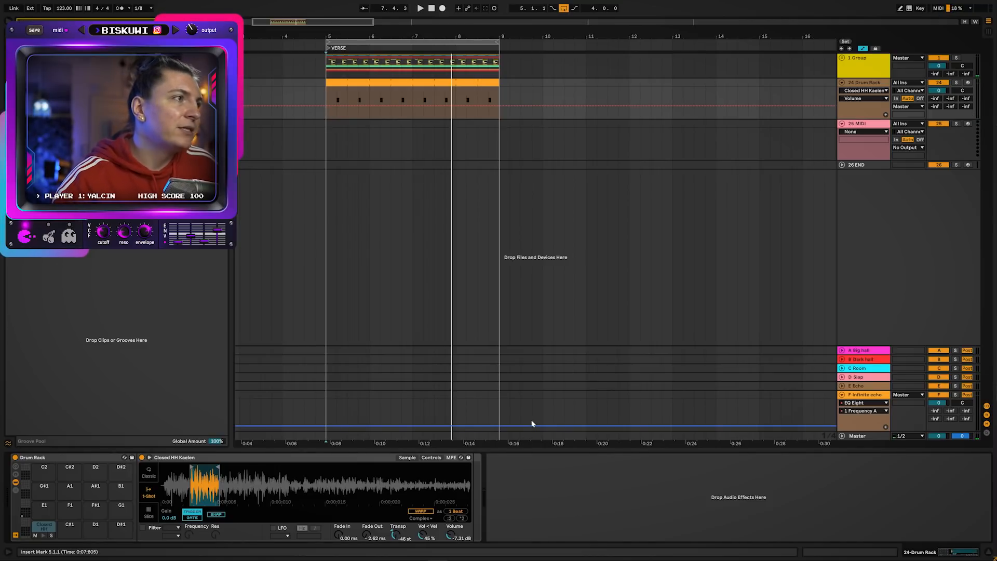
- Add a Compressor after the Drum Rack with a 6.30:1 ratio, 44.8 ms attack and -21.9 dB threshold
drag(129, 104, 529, 483)
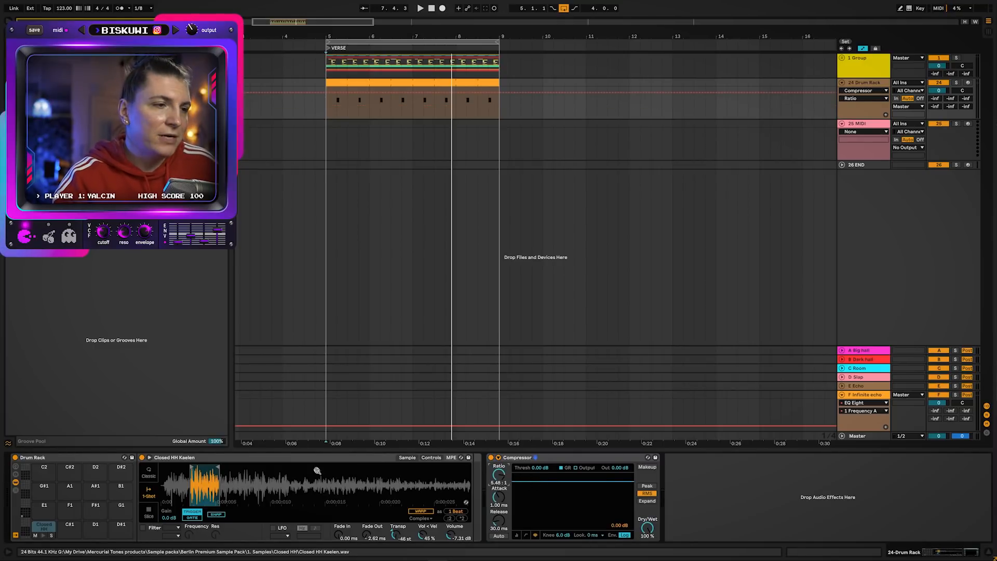
click(517, 535)
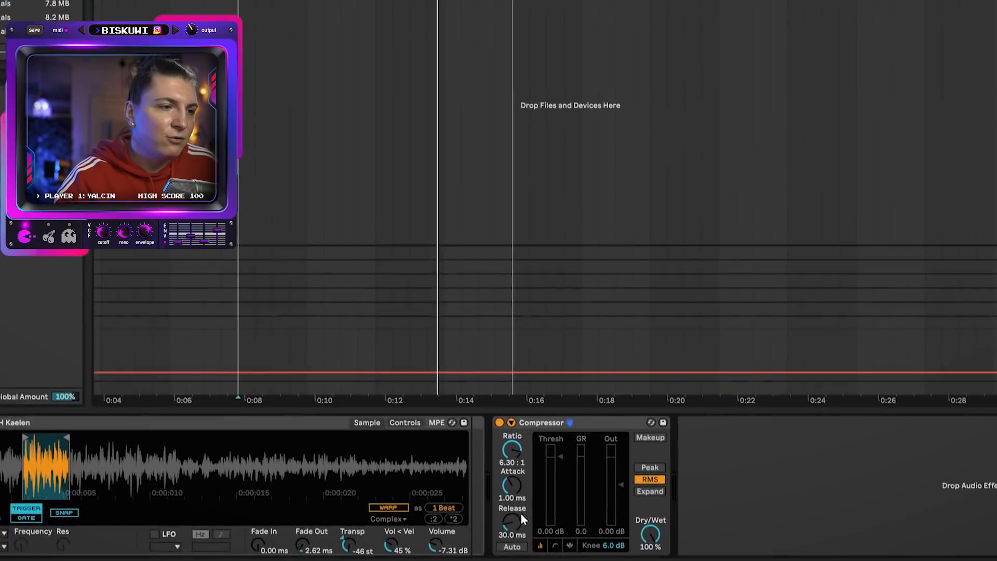
click(513, 492)
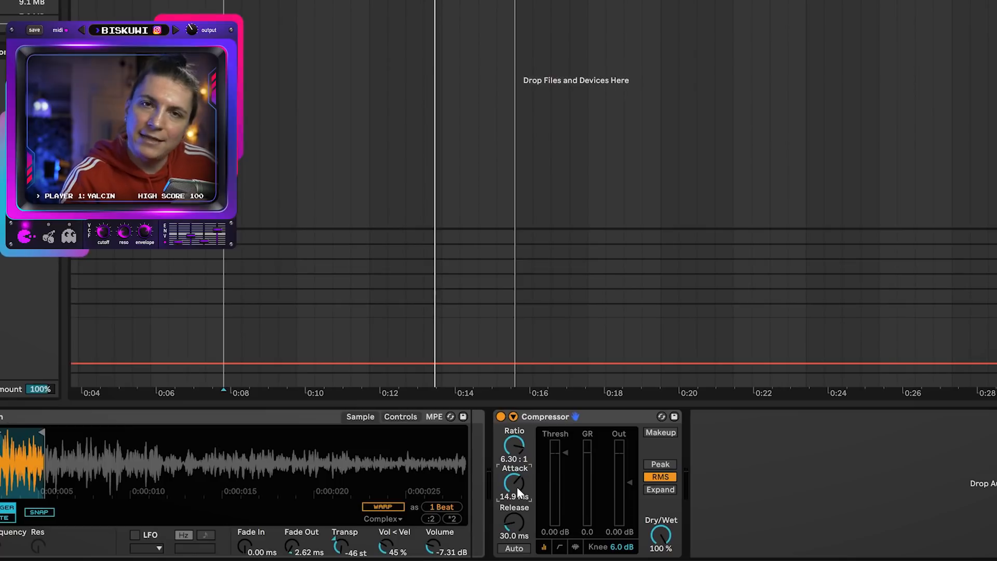
key(space)
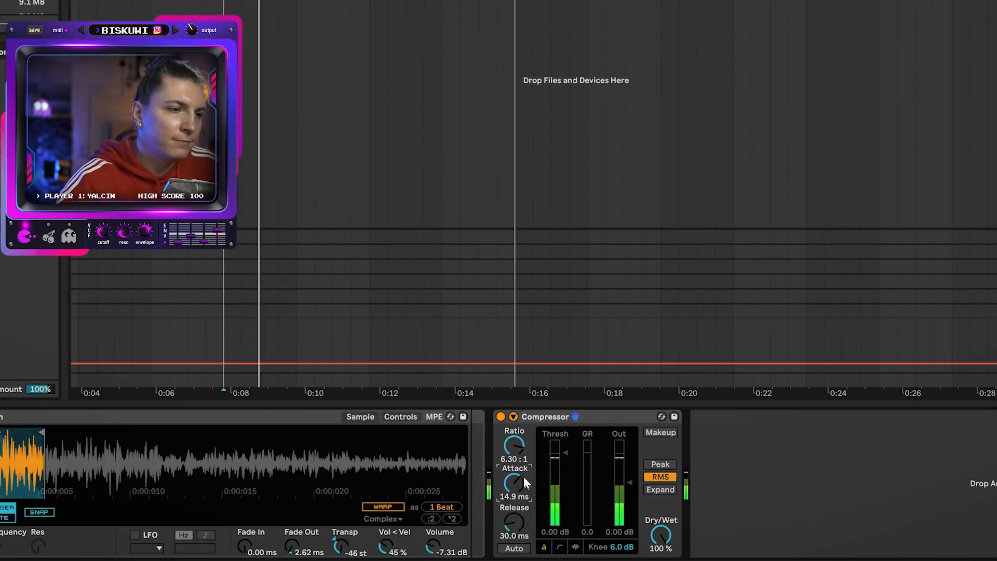
mouse_move(553, 460)
mouse_down()
mouse_move(529, 485)
mouse_move(523, 467)
mouse_up()
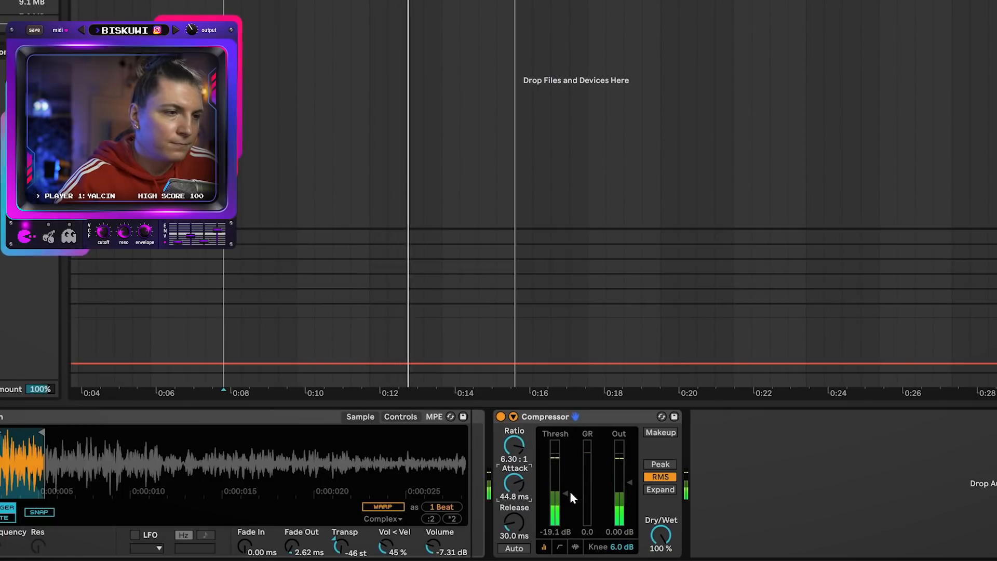
drag(570, 492, 572, 495)
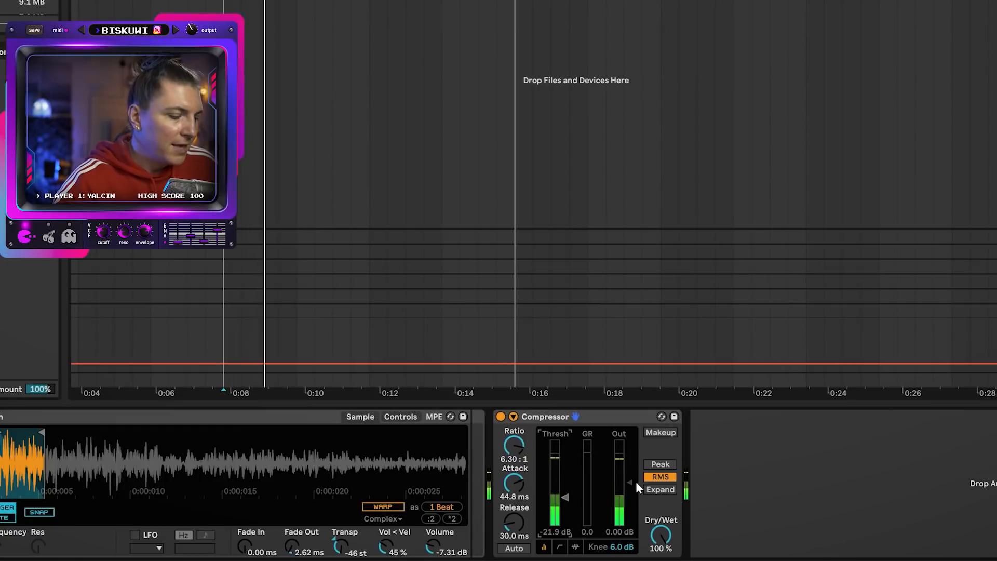
- Add EQ Eight after the Compressor, low-cut band 1 at 352 Hz with Q 0.51, boost the highs, and audition the hi-hat
drag(0, 207, 485, 451)
click(392, 534)
click(390, 457)
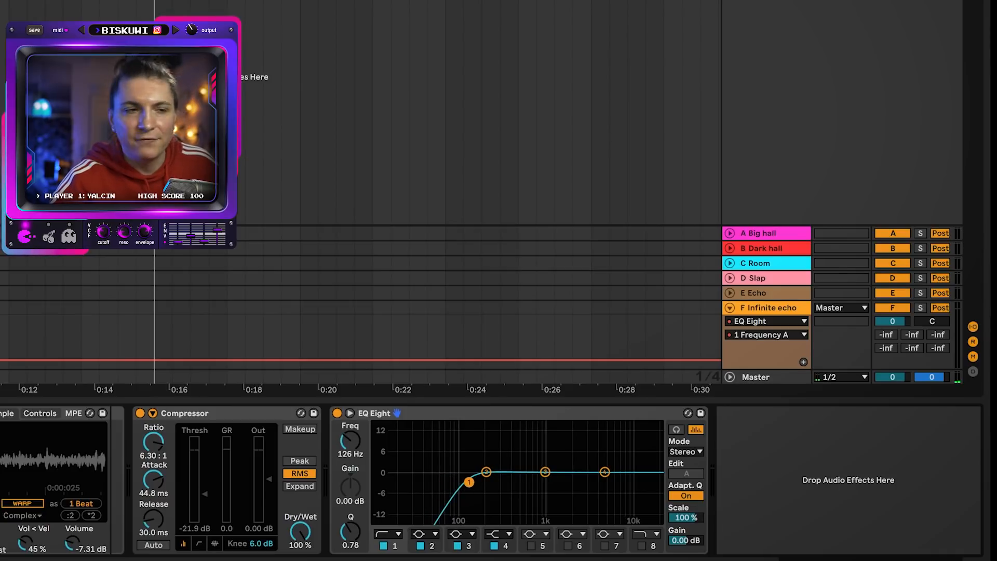
drag(474, 482, 504, 484)
drag(603, 473, 573, 465)
drag(510, 486, 511, 493)
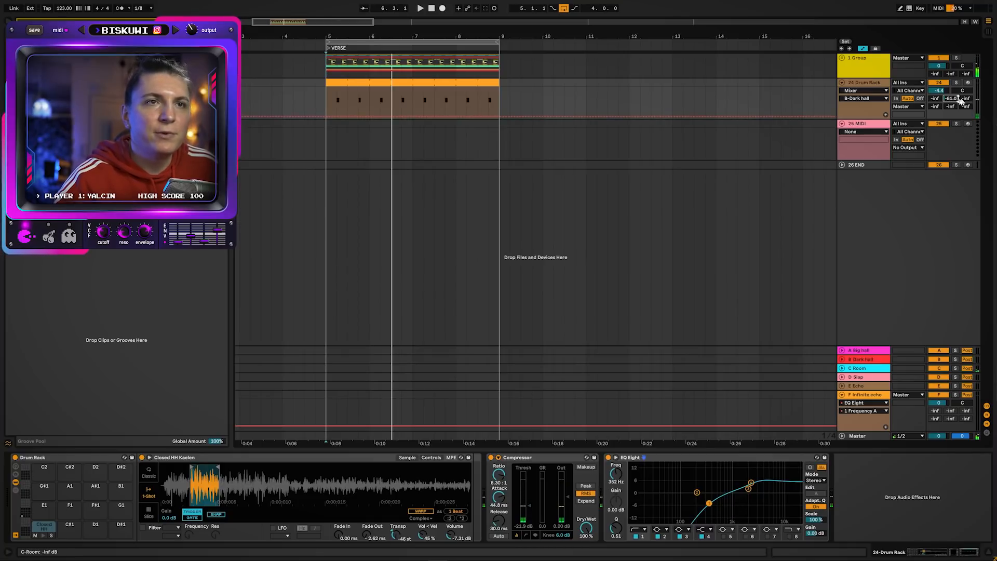
key(space)
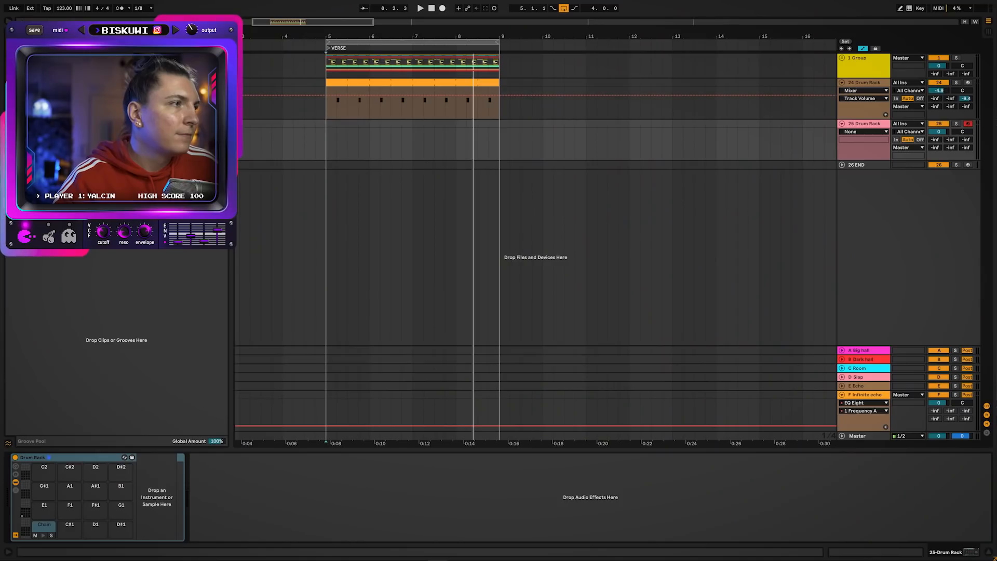
- Load Kick Annie (E) onto the first pad of track 25's Drum Rack and transpose it to +37 st
click(44, 528)
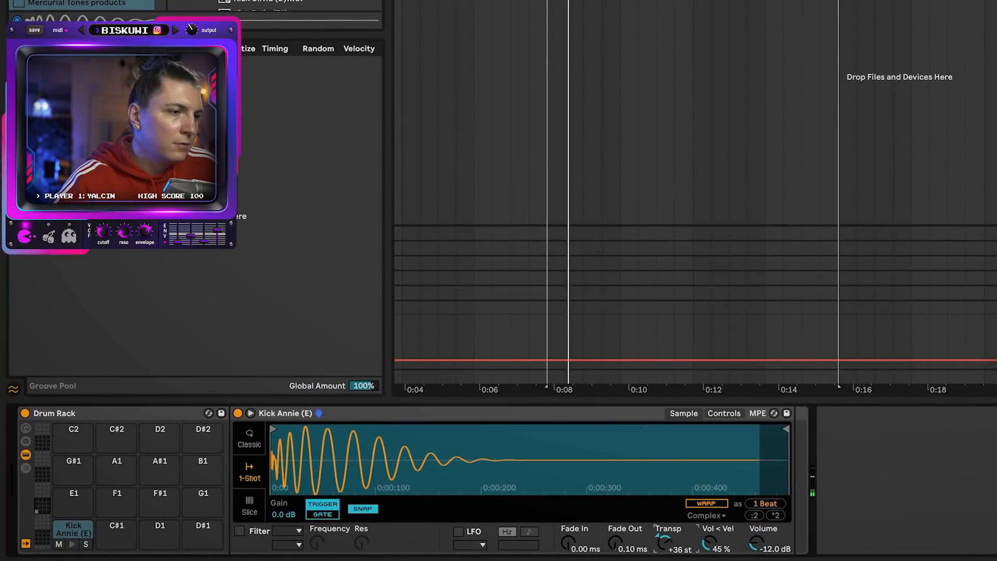
drag(662, 546, 662, 543)
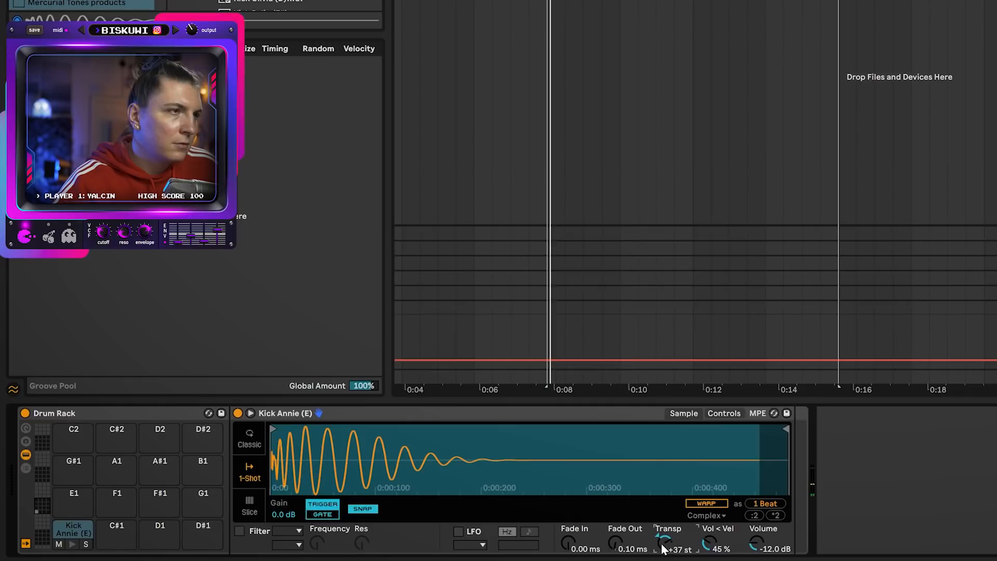
drag(566, 1, 567, 24)
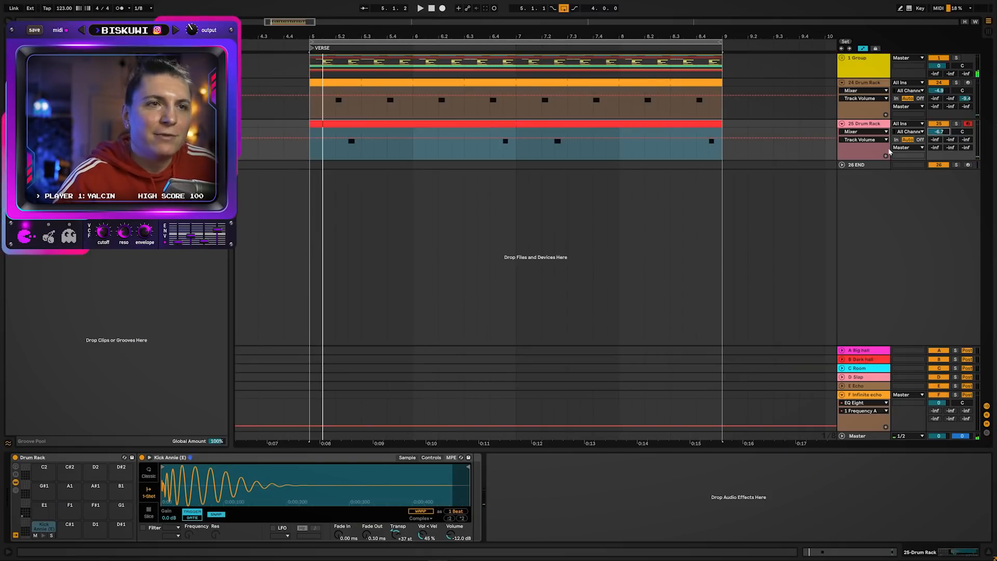
- During playback, raise track 25's sends to Big hall at -13.7 dB and Dark hall at -10.6 dB
key(space)
mouse_move(935, 139)
mouse_down()
mouse_move(935, 125)
mouse_move(948, 135)
mouse_move(948, 127)
mouse_up()
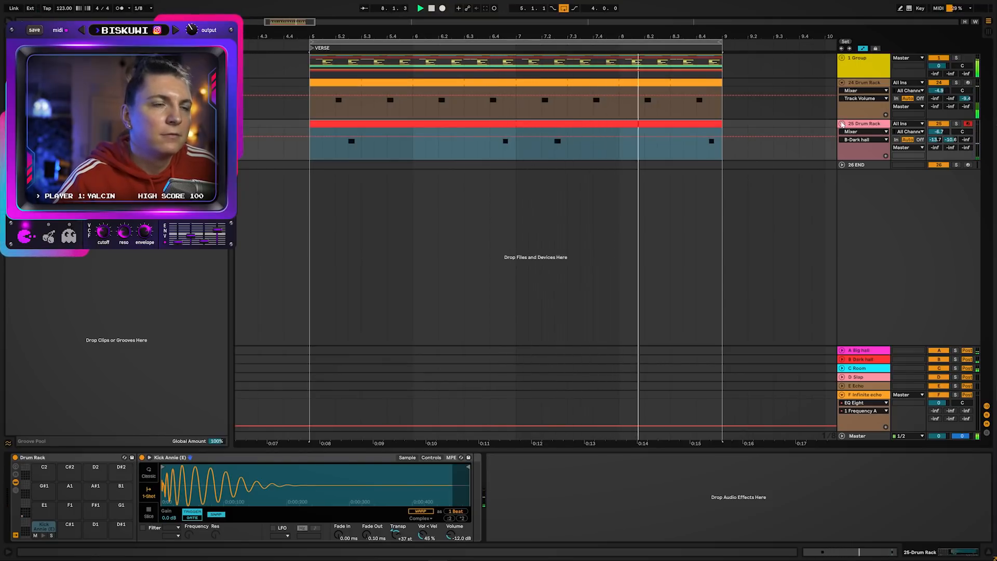
- Fold both Drum Rack tracks and fine-tune the pitched kick track's volume while the verse loop plays
click(842, 123)
click(841, 83)
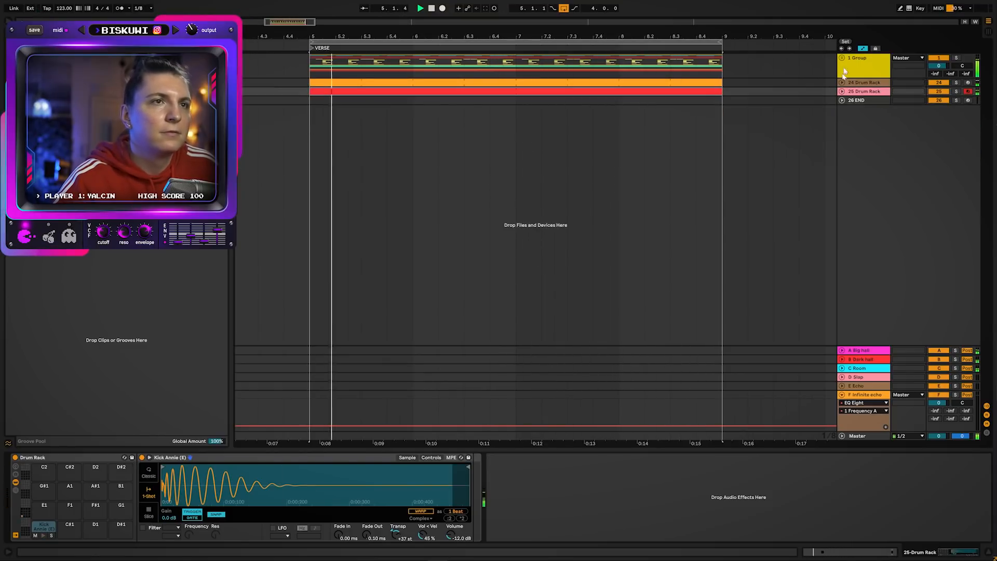
click(842, 92)
drag(936, 99, 938, 100)
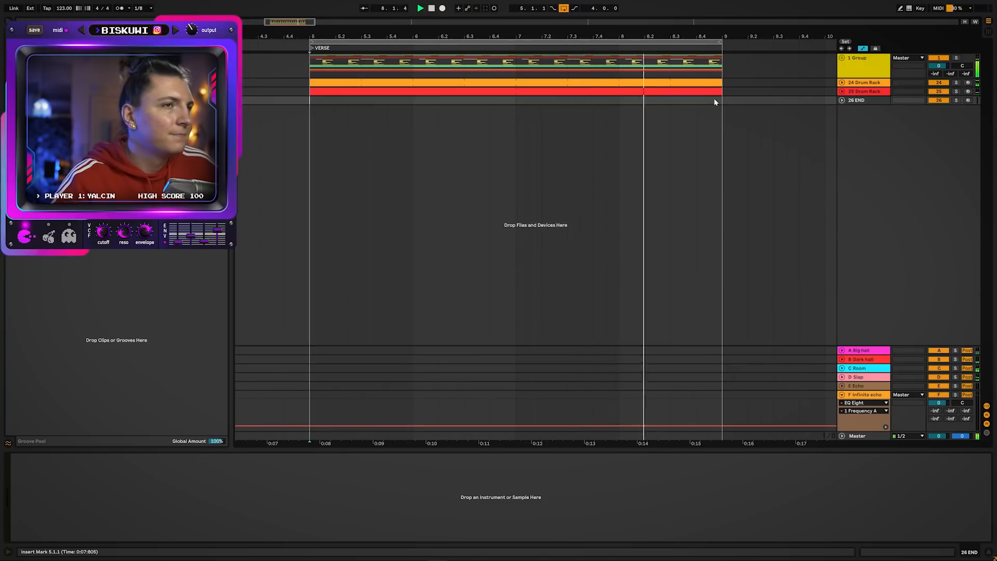
- Unfold both Drum Rack tracks and display track 24's device chain
click(842, 84)
click(864, 83)
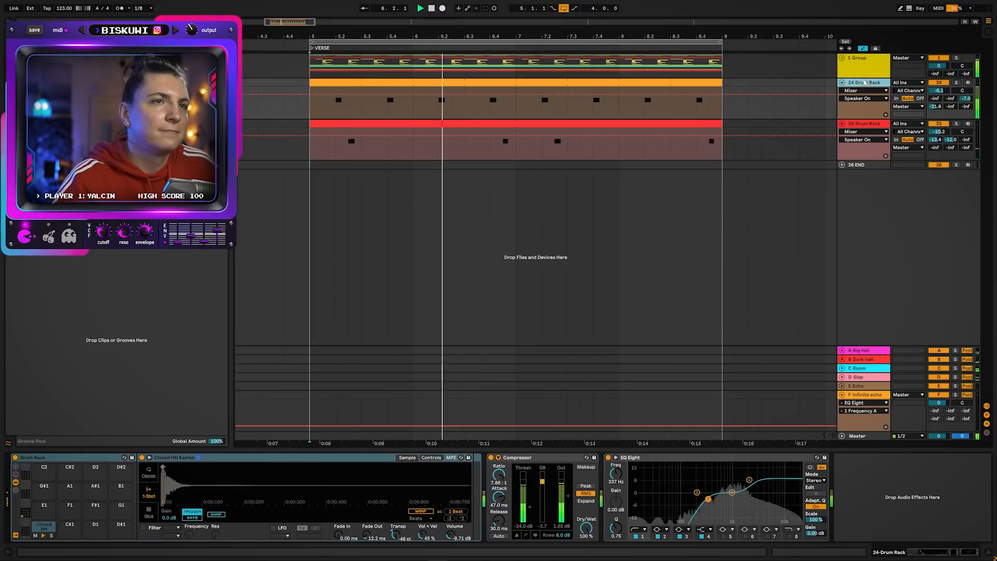
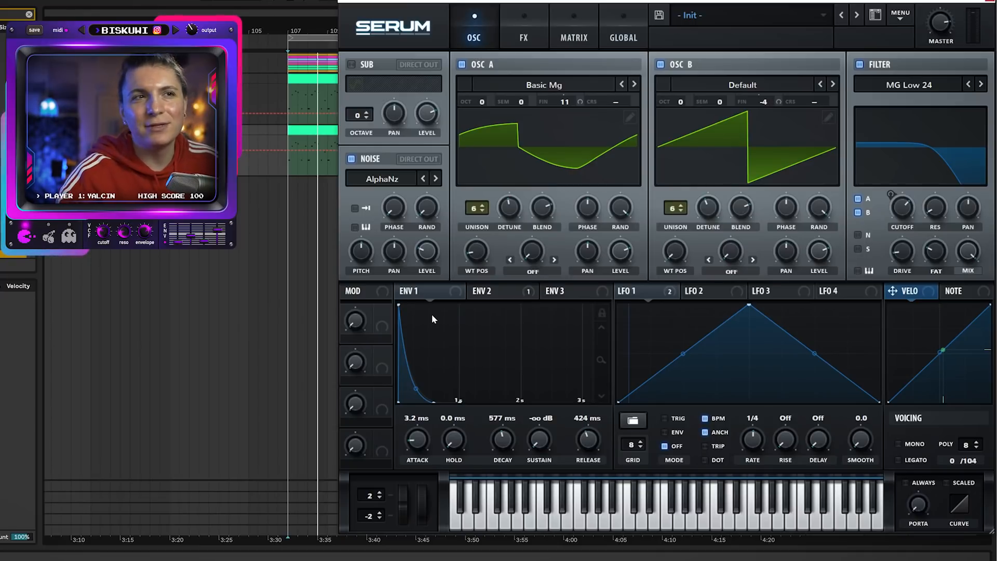
- Shape Env 3 into a short pluck with 53 ms decay, 0% sustain and 0 ms release
click(571, 295)
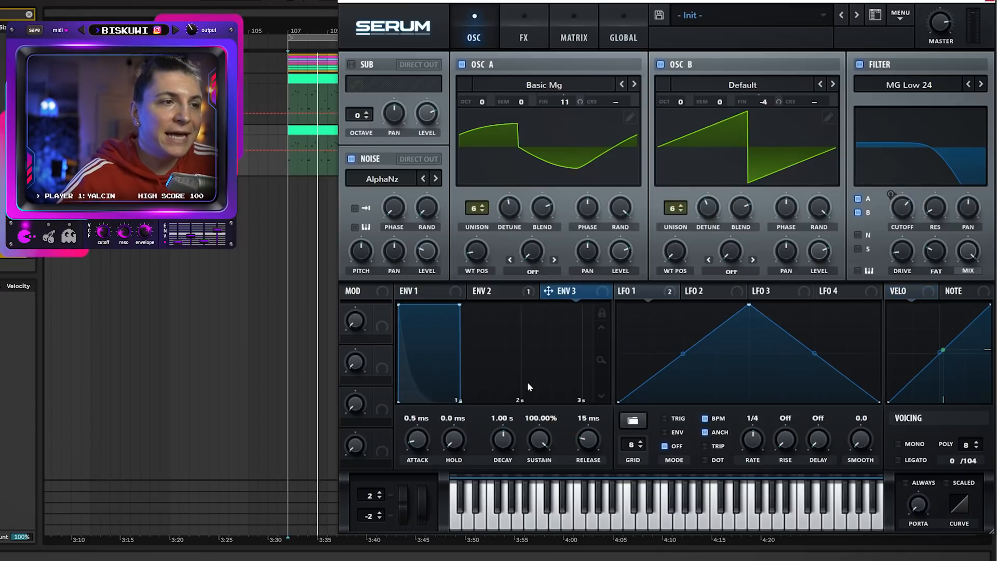
drag(465, 309, 422, 413)
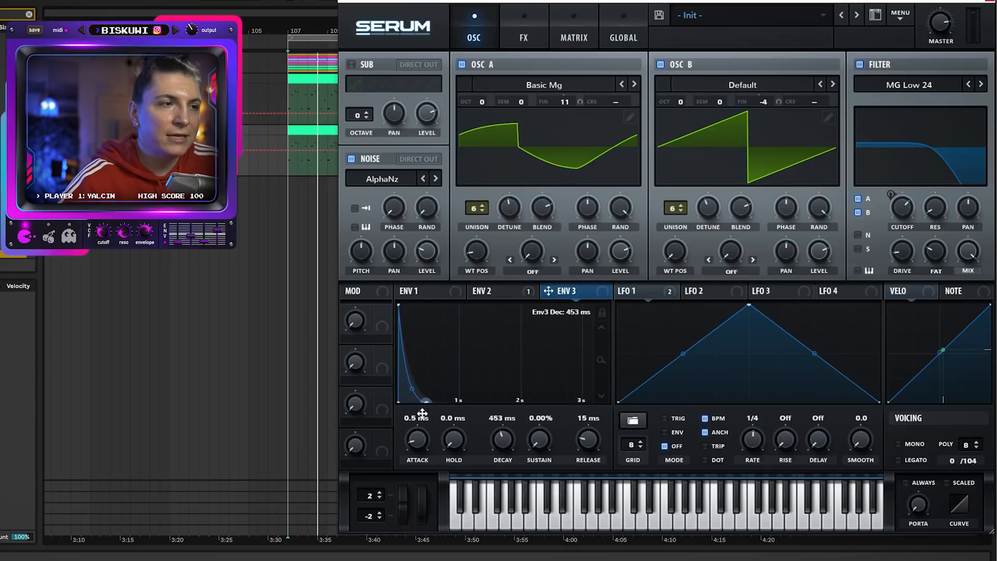
drag(587, 439, 588, 468)
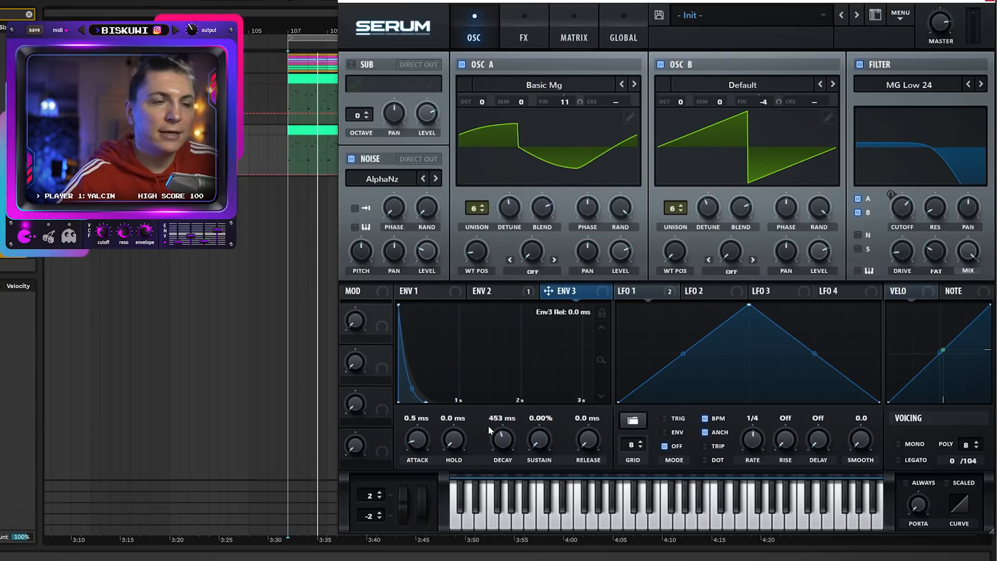
drag(501, 439, 506, 456)
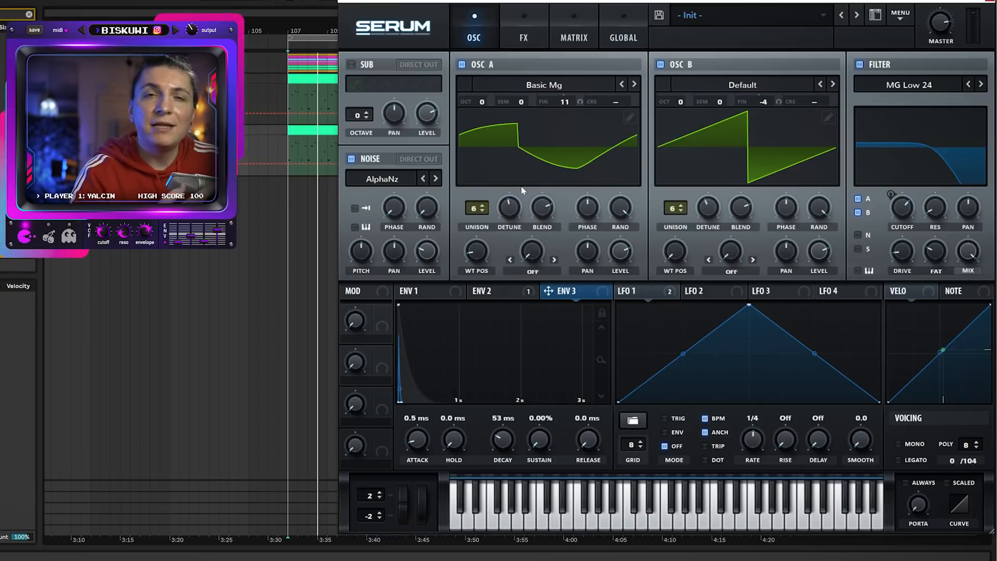
- Try Env 3 modulation of Osc A's coarse pitch at an amount of 33, audition it, and remove the modulation
drag(627, 120, 627, 102)
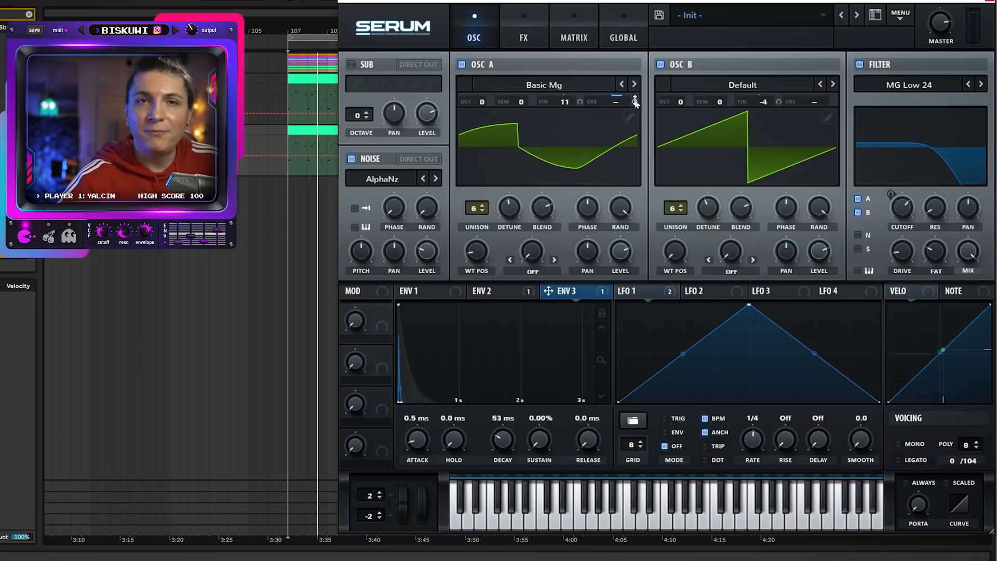
key(space)
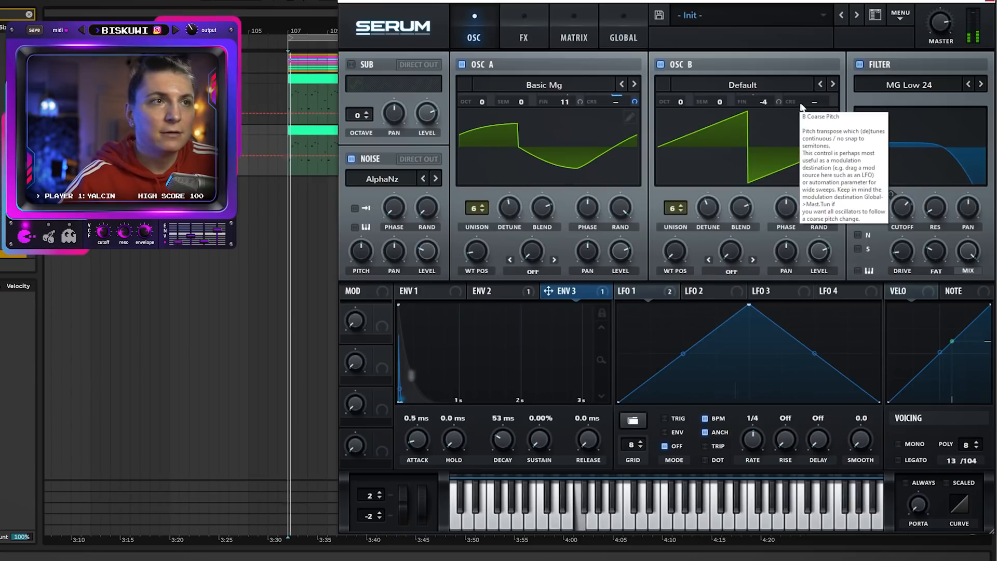
drag(636, 102, 640, 89)
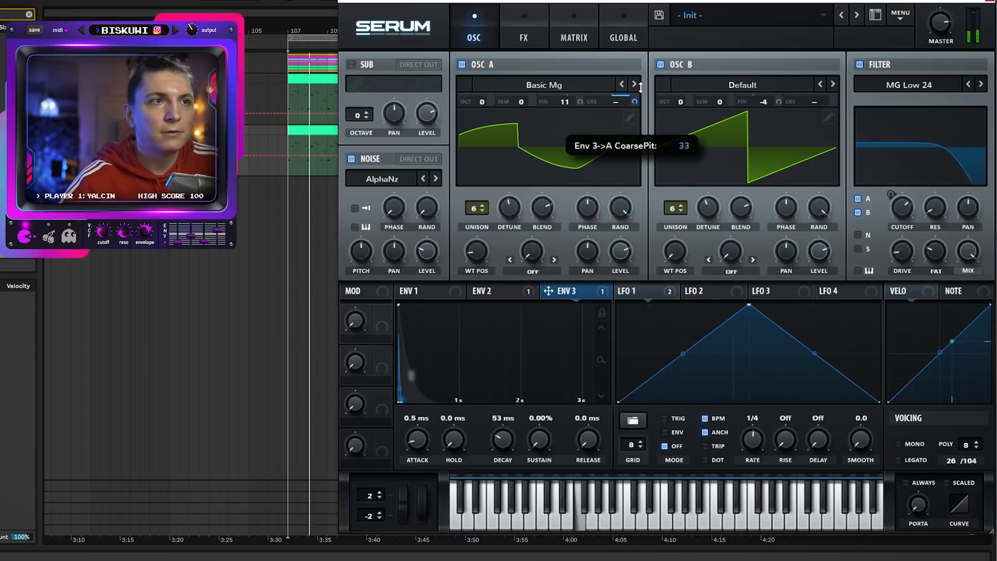
key(space)
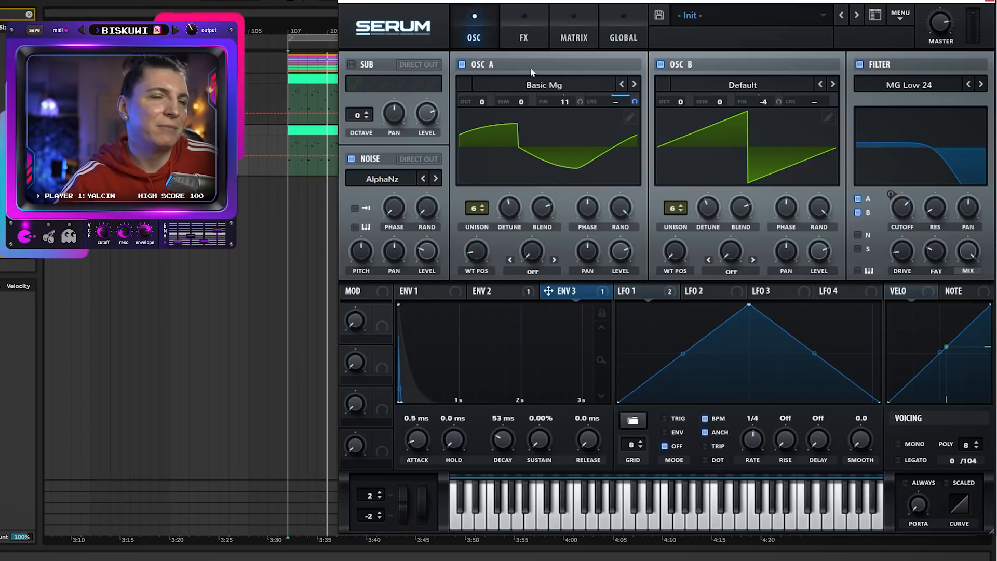
right_click(615, 99)
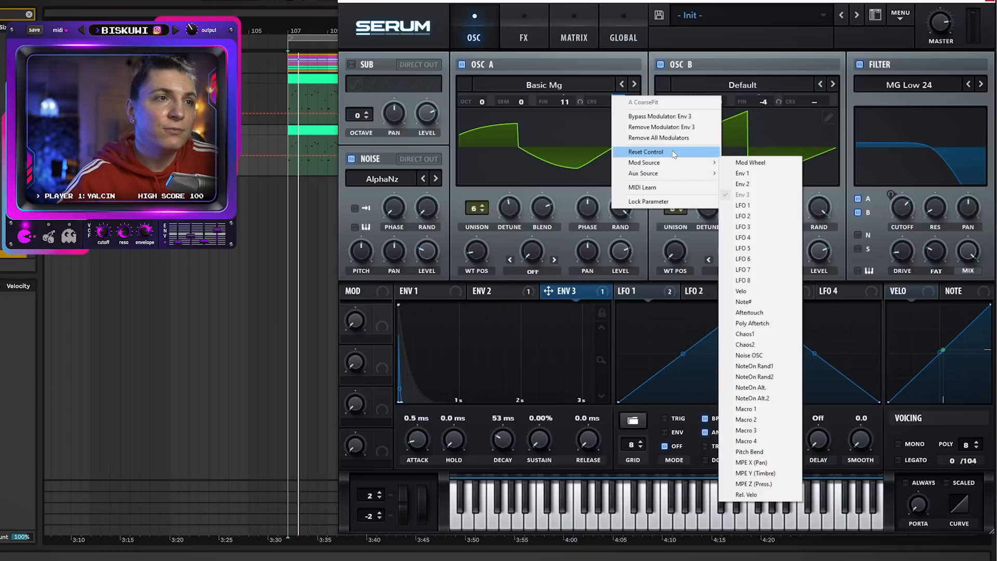
click(673, 151)
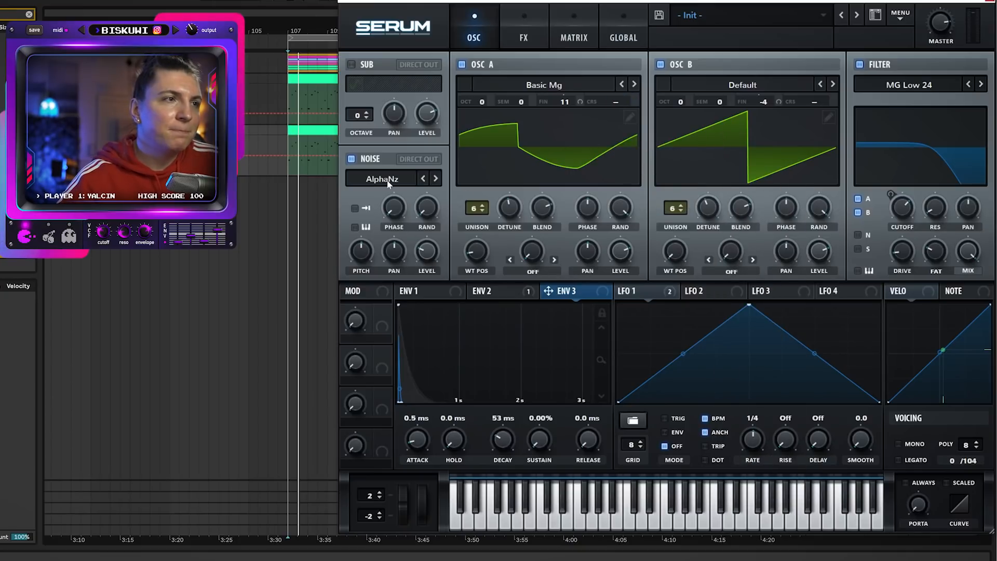
- Assign Env 3 to the noise level and audition the noise alone by briefly disabling Osc A and Osc B
drag(568, 295, 422, 253)
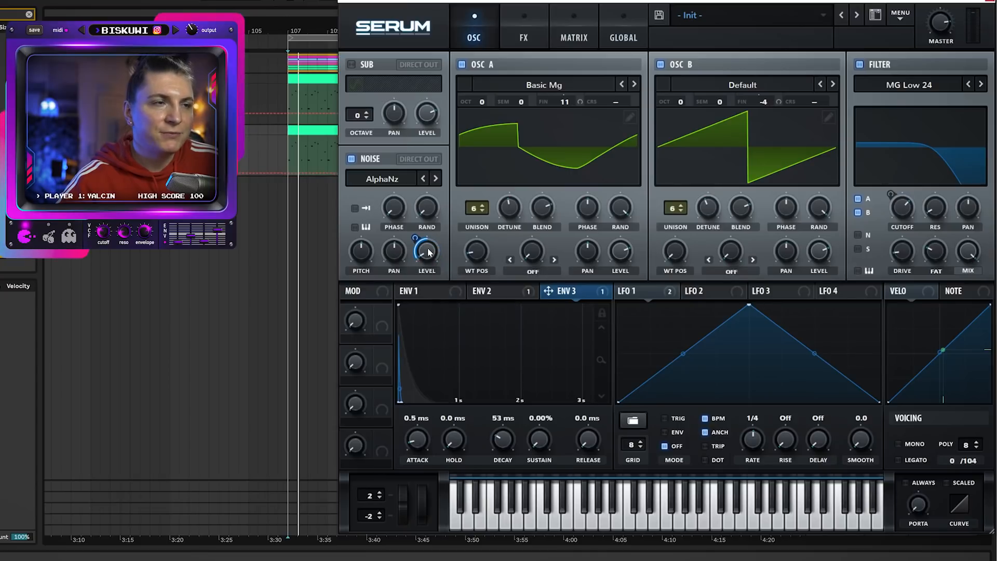
click(462, 64)
click(661, 64)
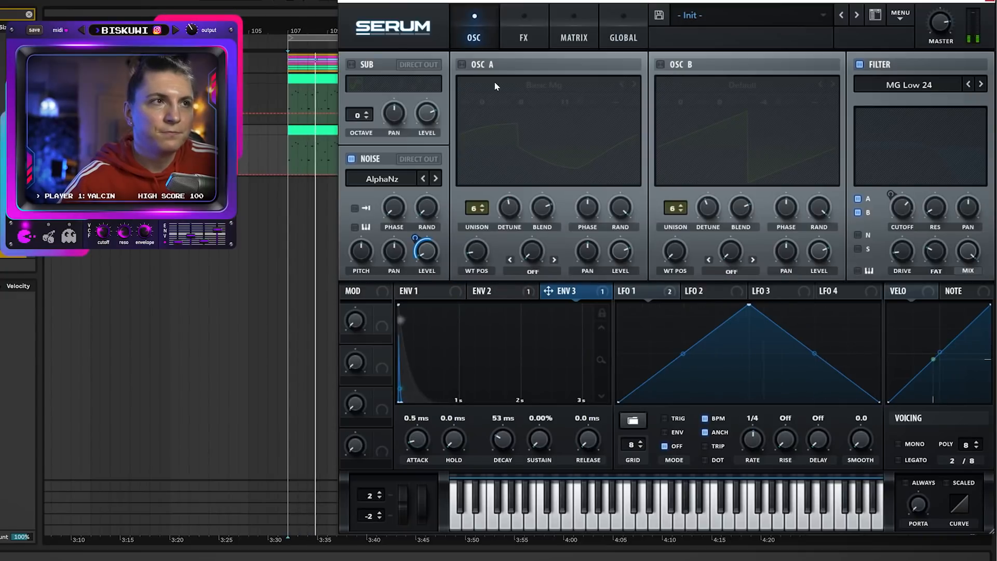
click(461, 65)
click(661, 64)
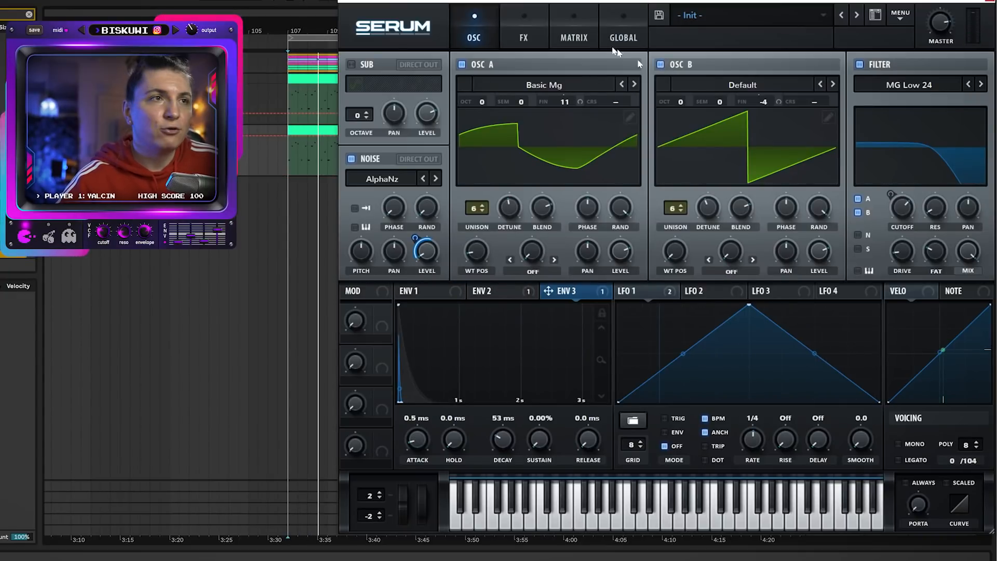
- Set the Distortion type to Diode 1, adjust its drive, and lower its mix to 0%
click(524, 26)
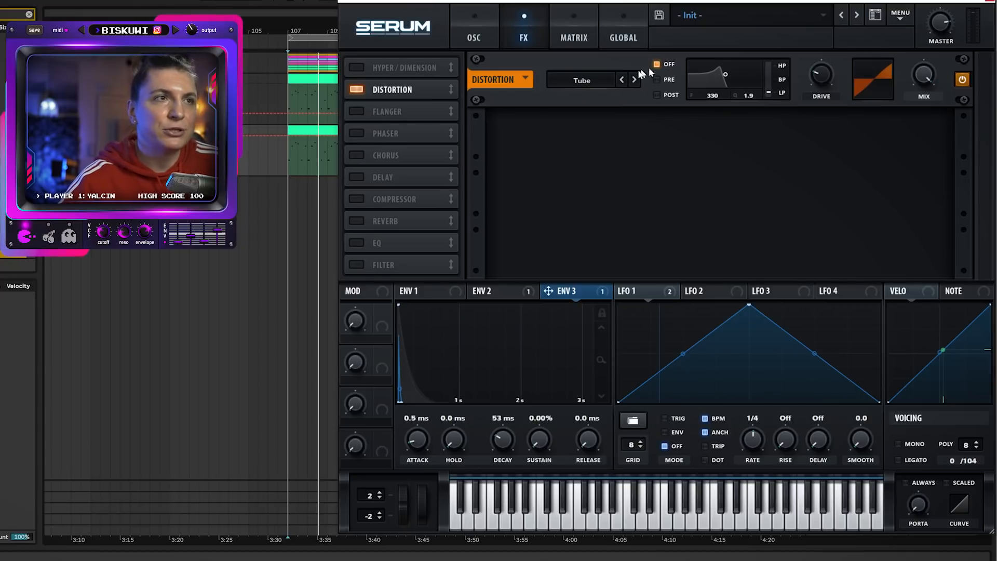
click(591, 81)
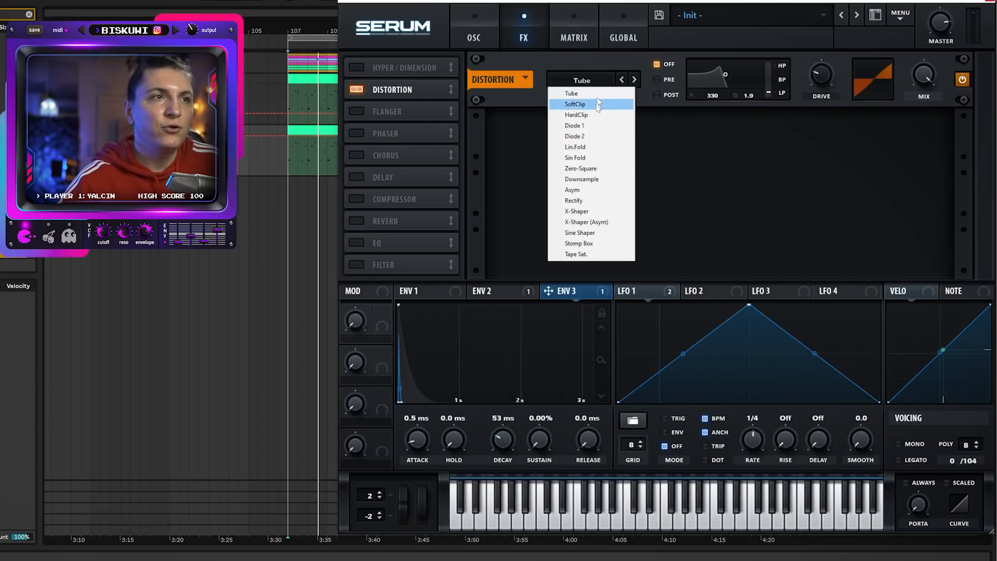
click(594, 127)
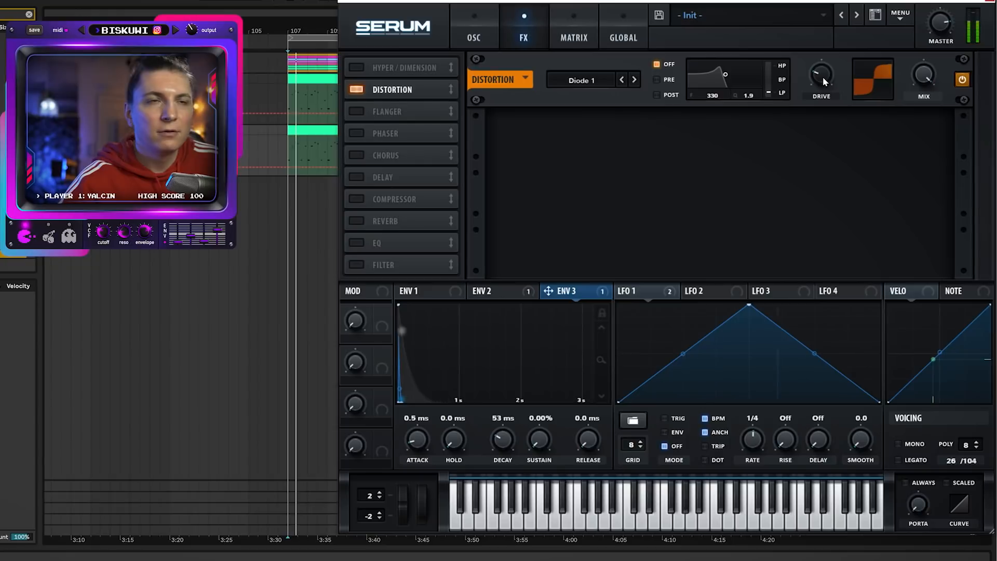
drag(825, 82, 825, 91)
drag(922, 77, 927, 197)
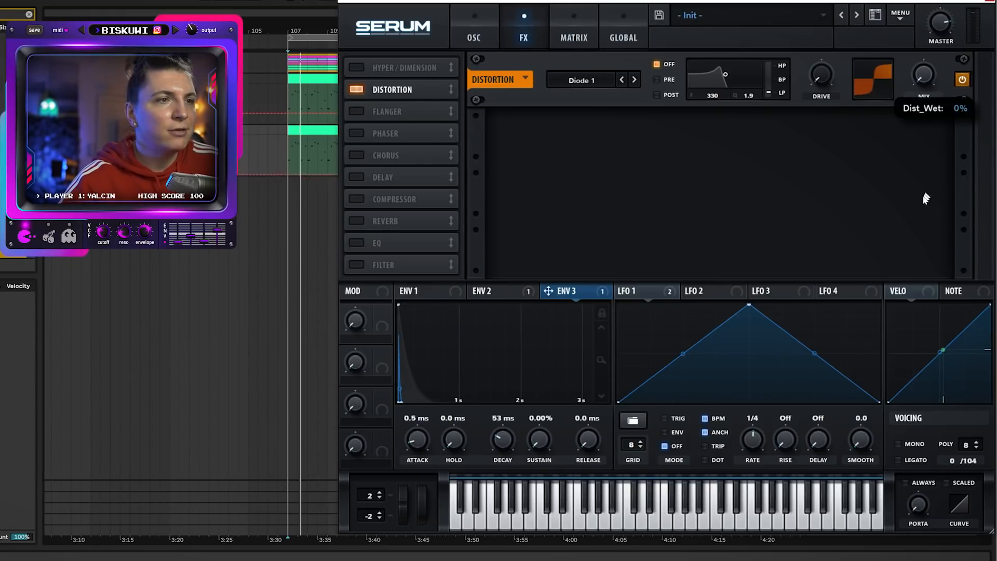
- Modulate the Distortion's drive and mix with Env 3, and compare the loop with the effect bypassed and active
drag(548, 294, 819, 78)
drag(811, 61, 812, 77)
key(space)
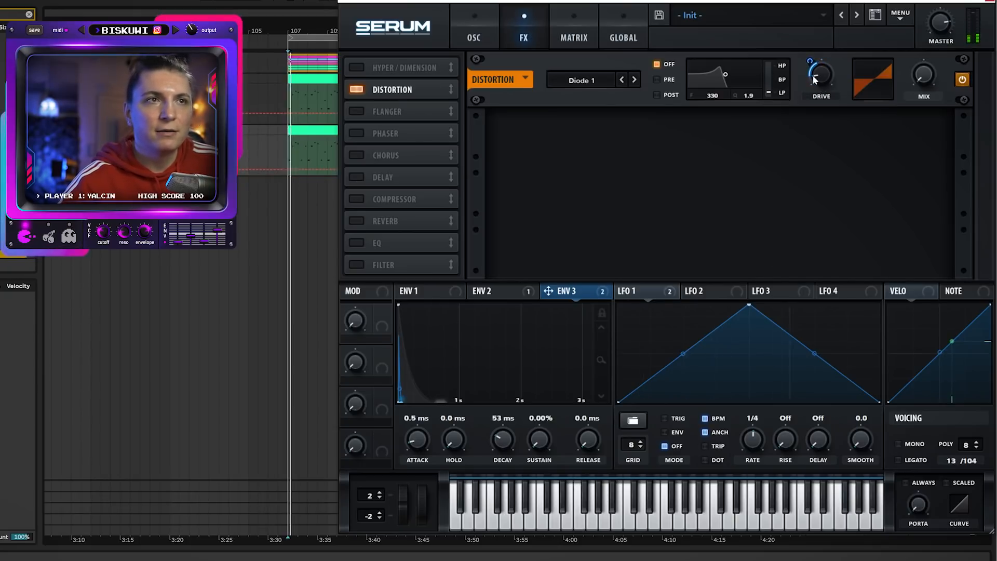
drag(597, 292, 915, 78)
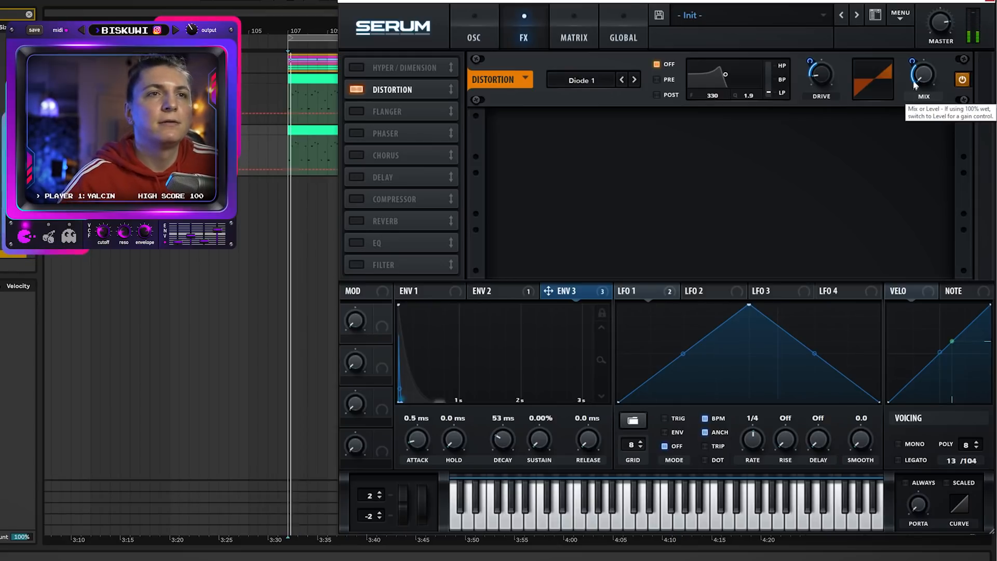
mouse_move(926, 76)
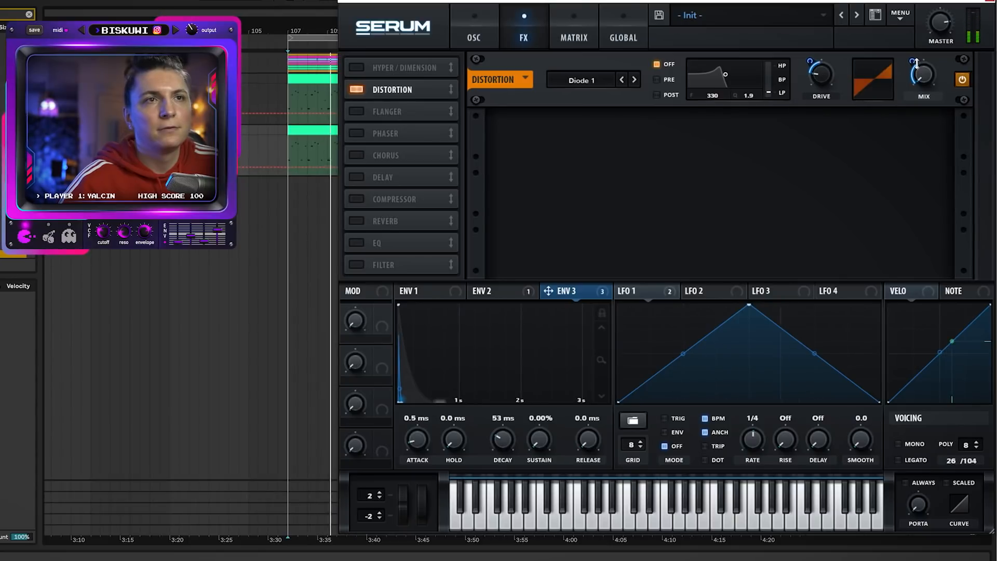
click(962, 80)
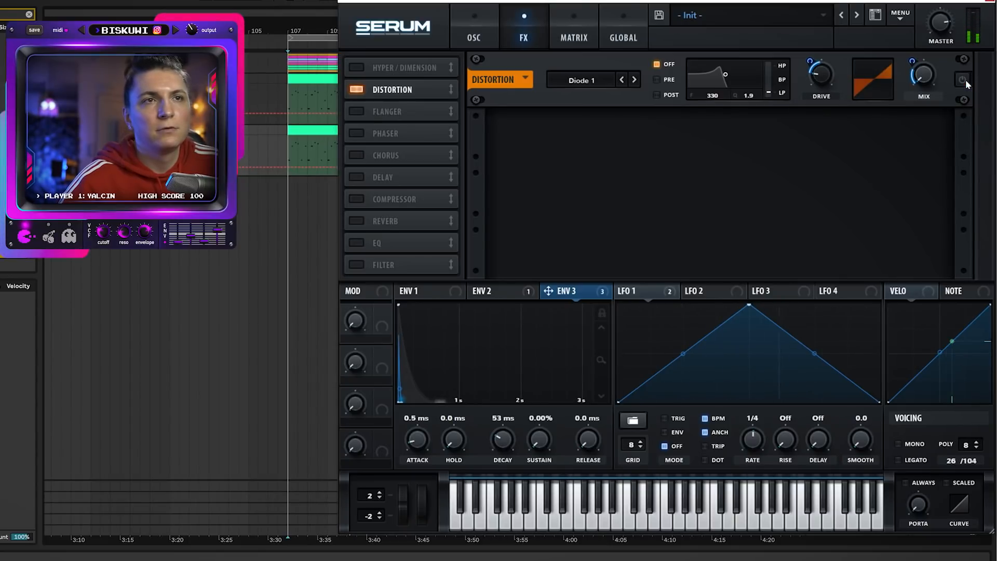
click(962, 80)
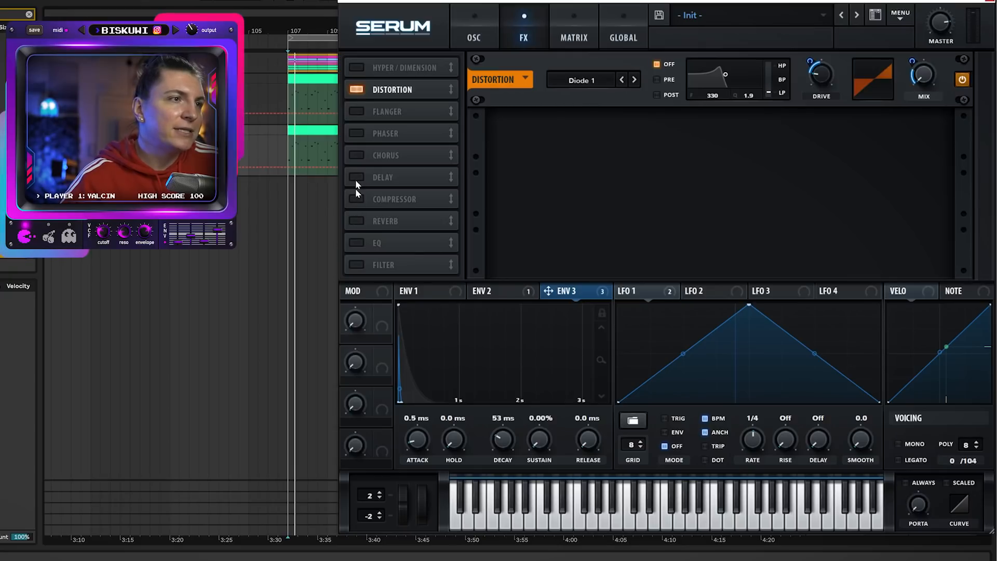
- Enable Serum's EQ, modulate its high-band gain with Env 3 at an amount of 12, and audition the loop
click(357, 242)
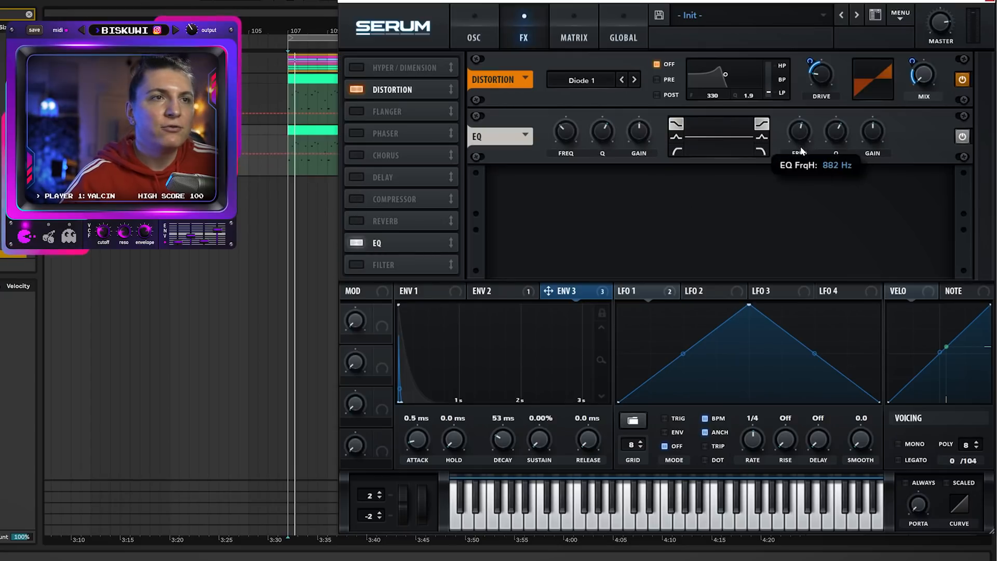
mouse_move(864, 139)
mouse_down()
mouse_move(883, 114)
mouse_move(880, 139)
mouse_move(876, 106)
mouse_move(875, 154)
mouse_up()
drag(549, 291, 864, 127)
key(space)
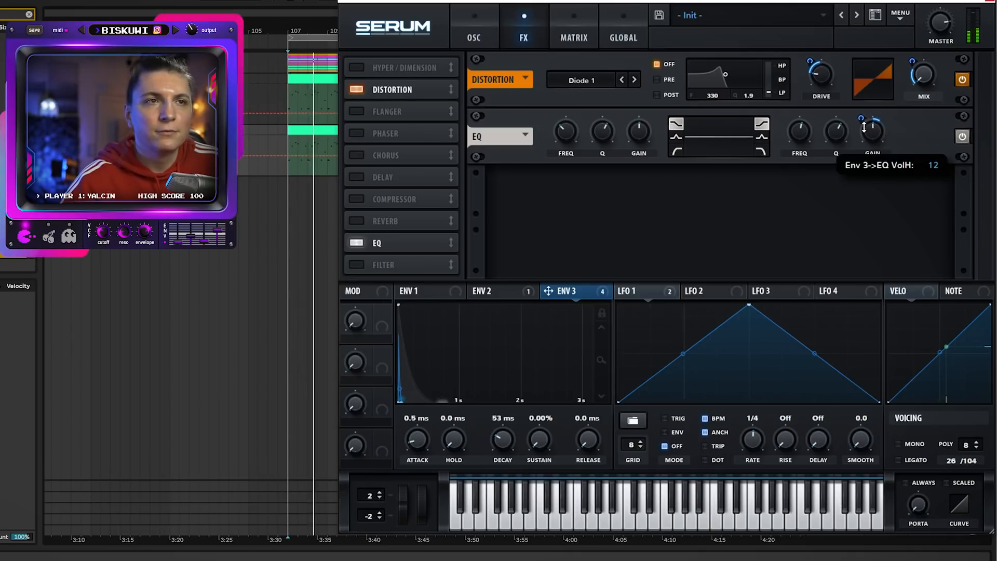
- Review Serum's oscillator and effects settings and close the plugin window
click(466, 18)
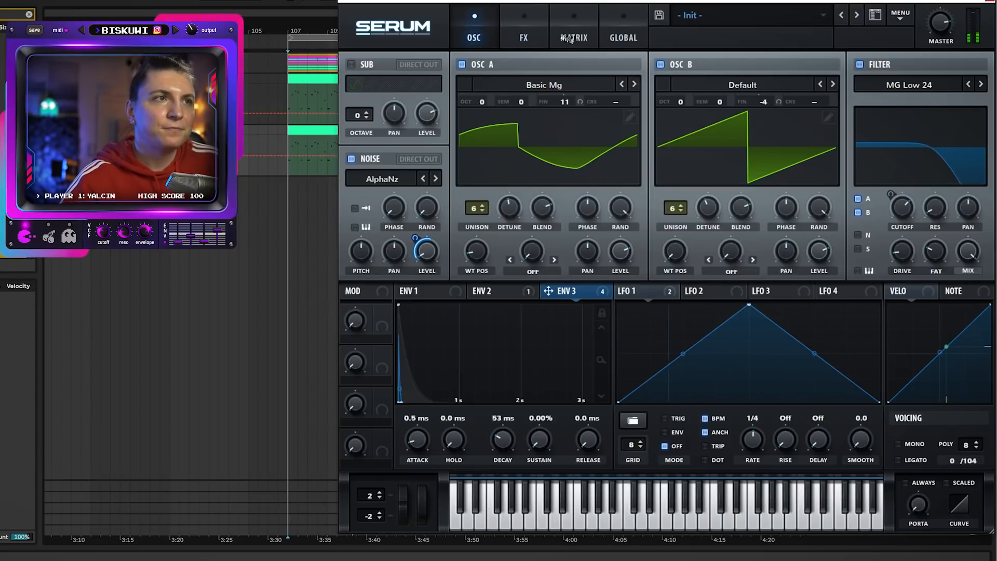
click(529, 26)
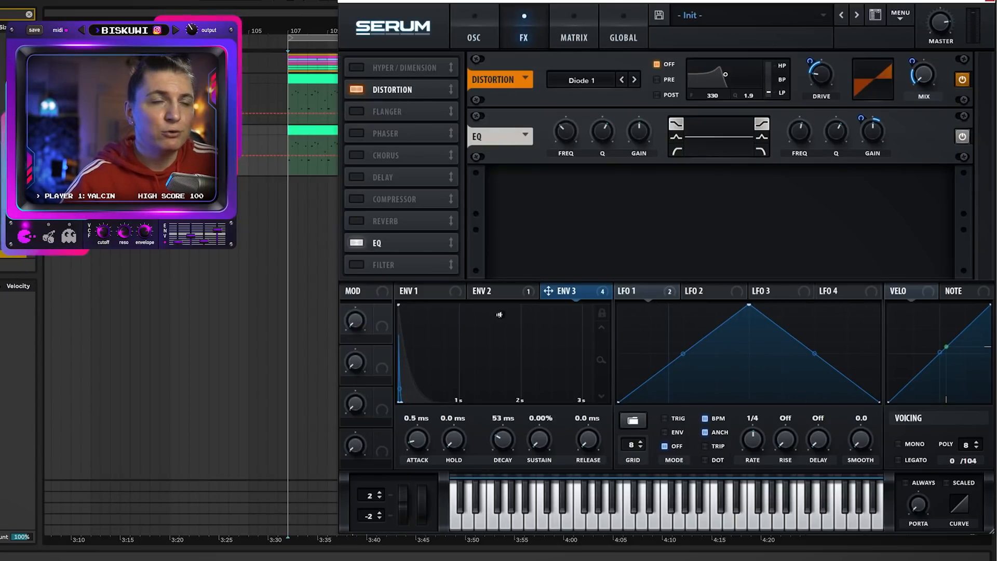
mouse_move(546, 291)
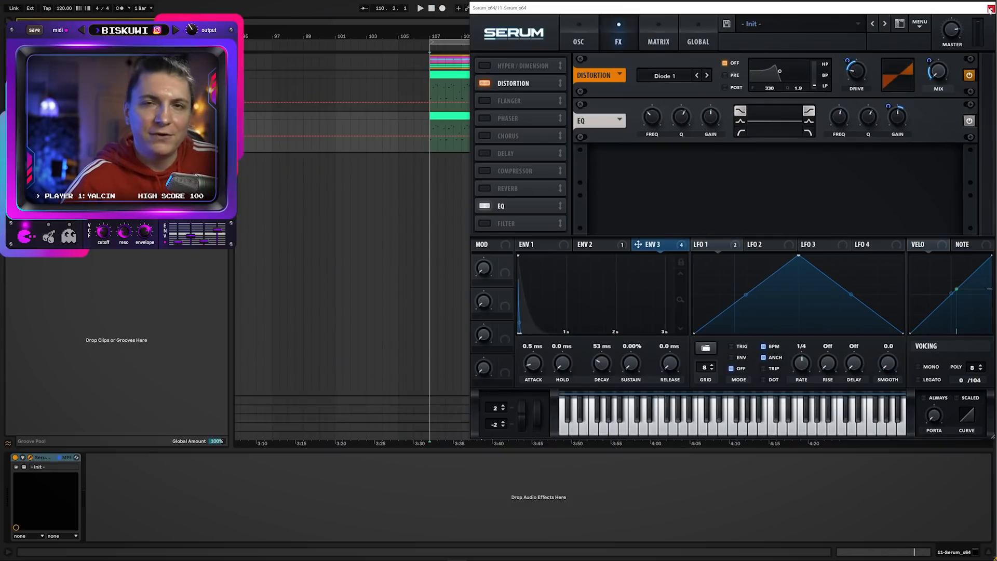
click(990, 0)
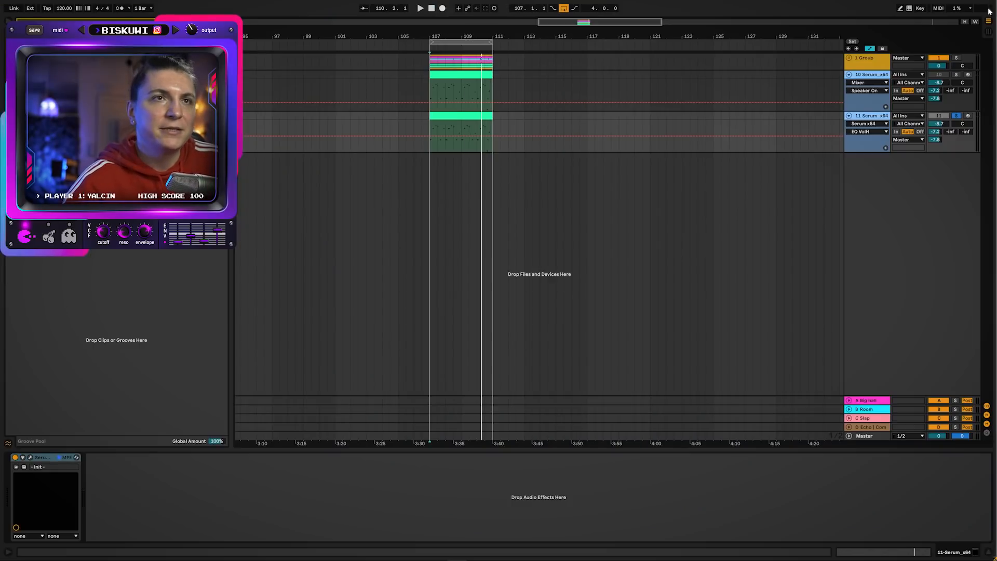
- Compare tracks 10 and 11 in solo during playback and lower track 11's volume to -10.1 dB
click(957, 75)
key(space)
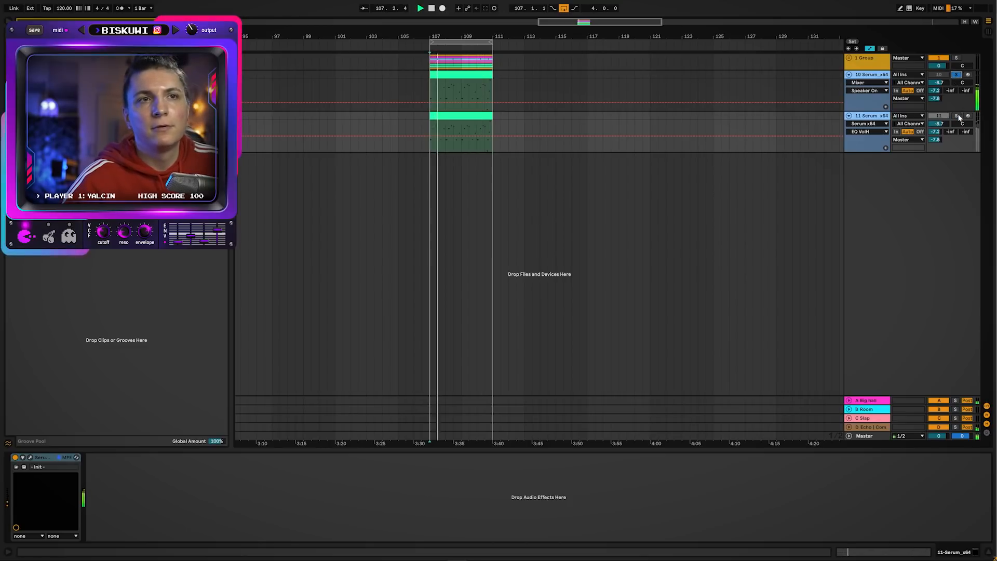
click(956, 115)
drag(939, 124, 938, 130)
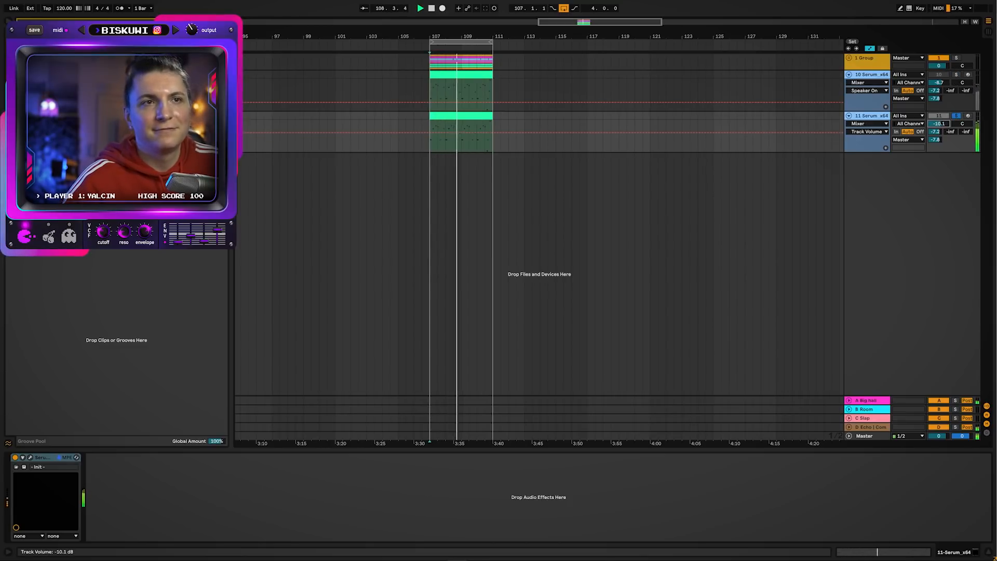
key(space)
- Compare the two level-matched Serum tracks in solo, clear the solo, and play them within the full loop
click(957, 75)
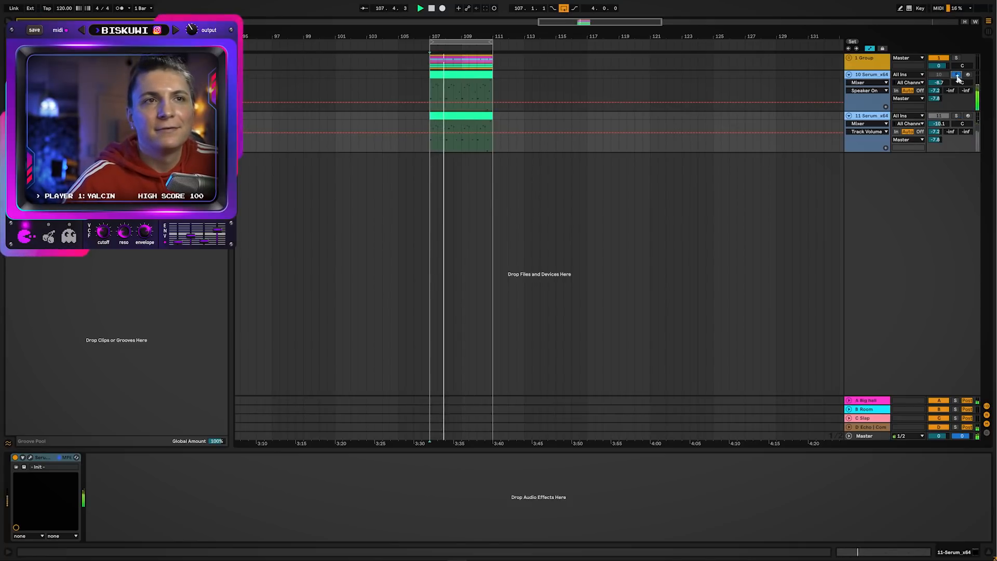
click(956, 116)
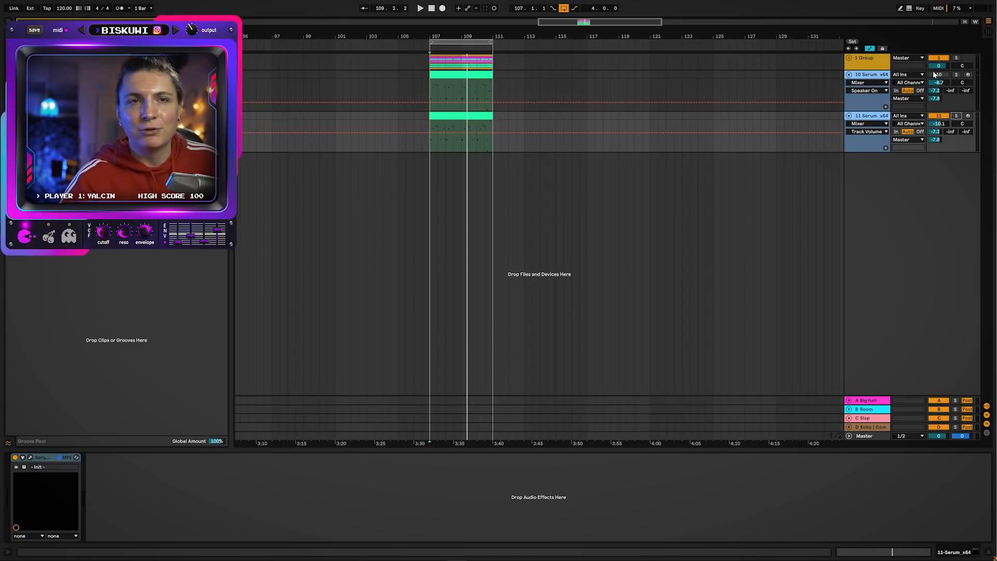
key(space)
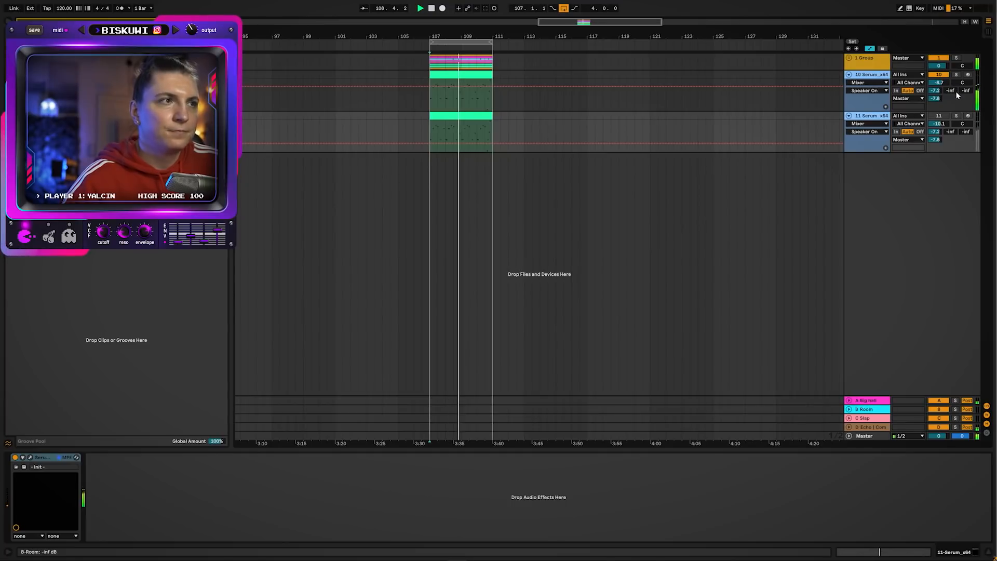
- Swap activation between Serum tracks 10 and 11 during playback and lower track 11's volume to -11.6 dB
key(0)
drag(940, 124, 940, 131)
key(0)
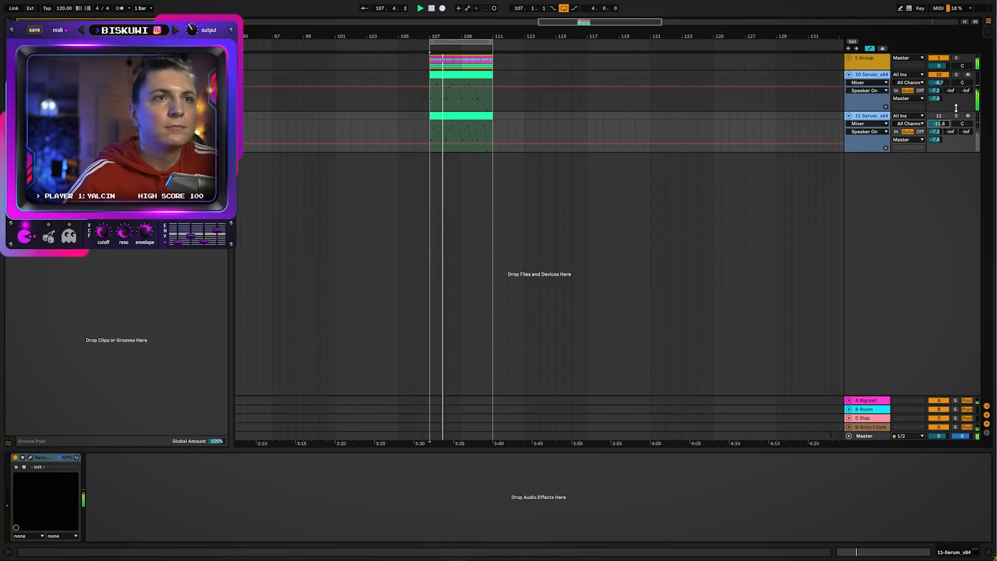
- Compare Serum tracks 10 and 11 in the full loop by repeatedly swapping which one is active
key(0)
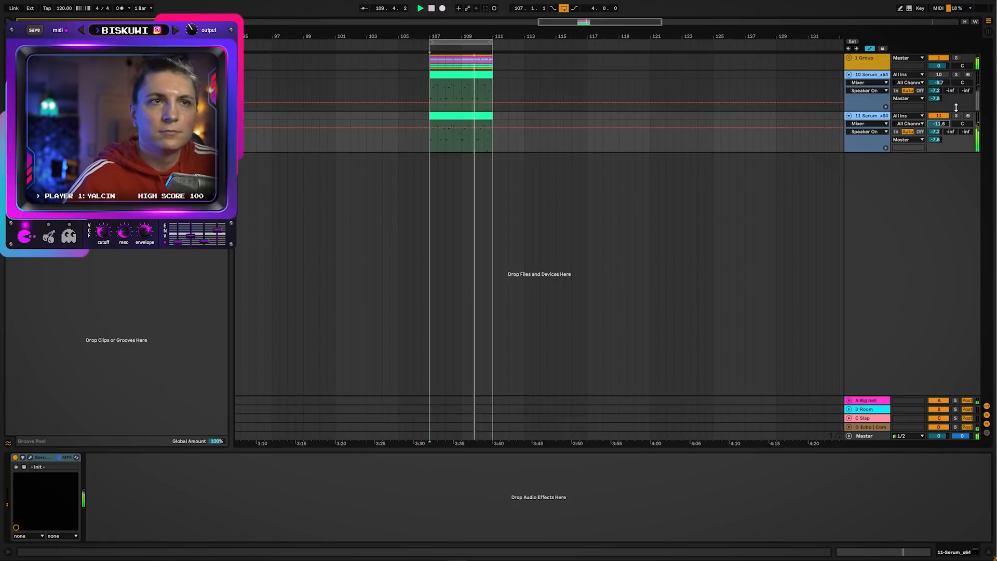
key(0)
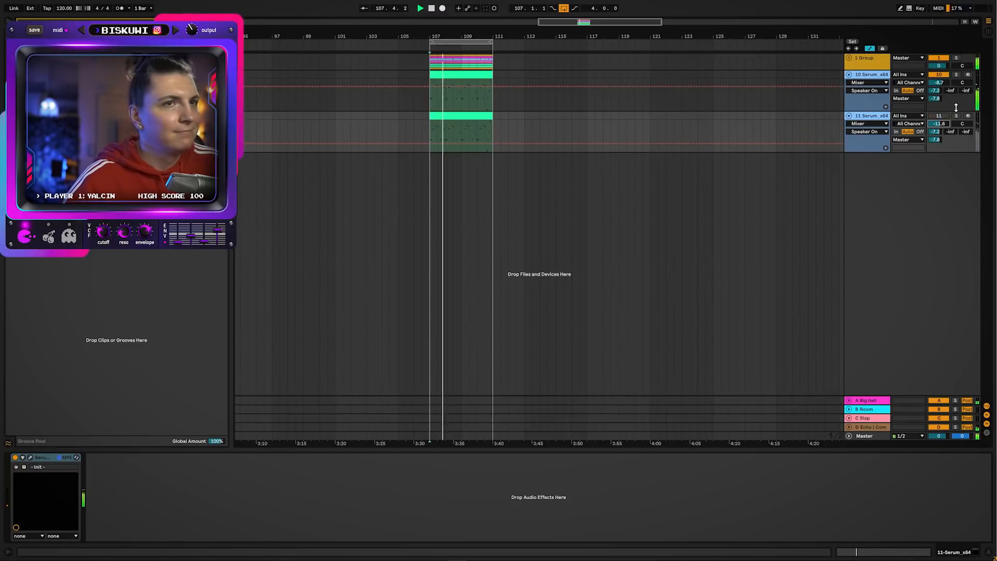
key(0)
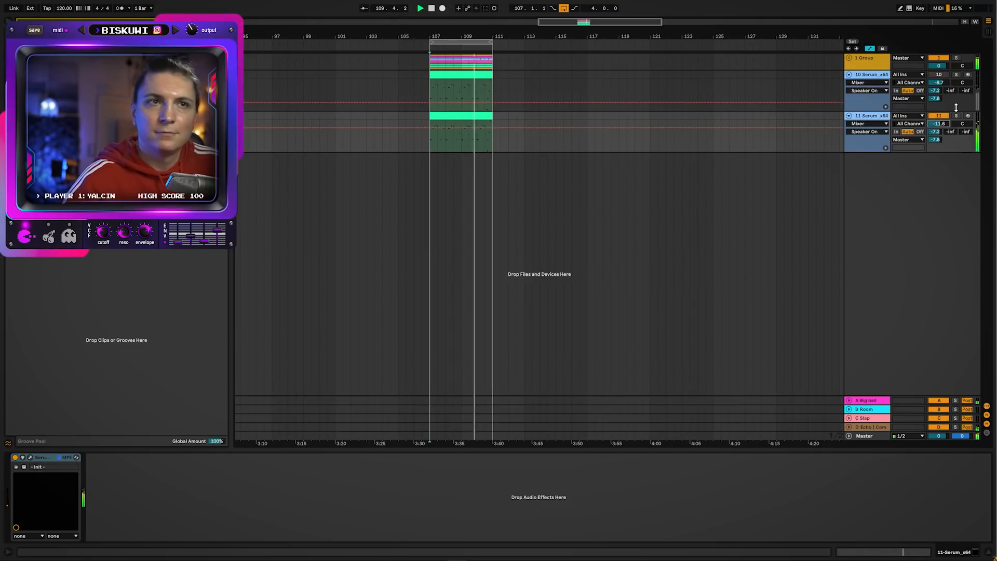
key(0)
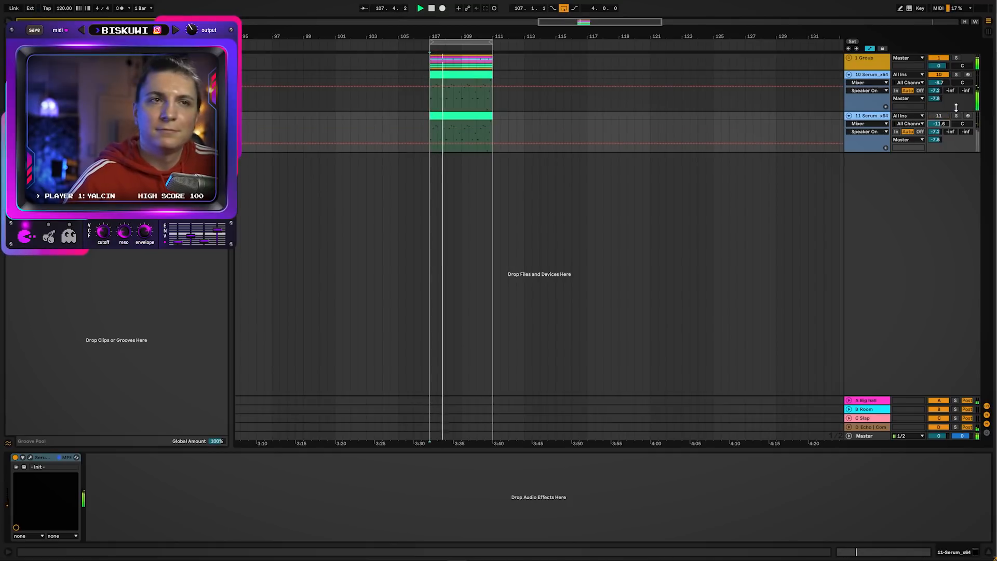
key(0)
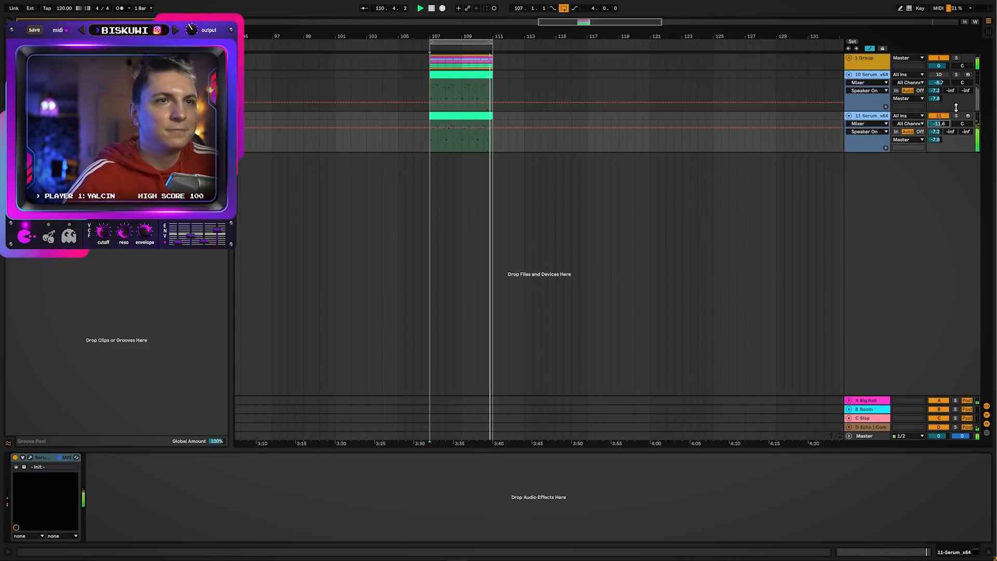
- Select each Serum track in turn, restart the loop, and alternate between track 10 and the transient-envelope version on track 11
click(880, 75)
click(876, 116)
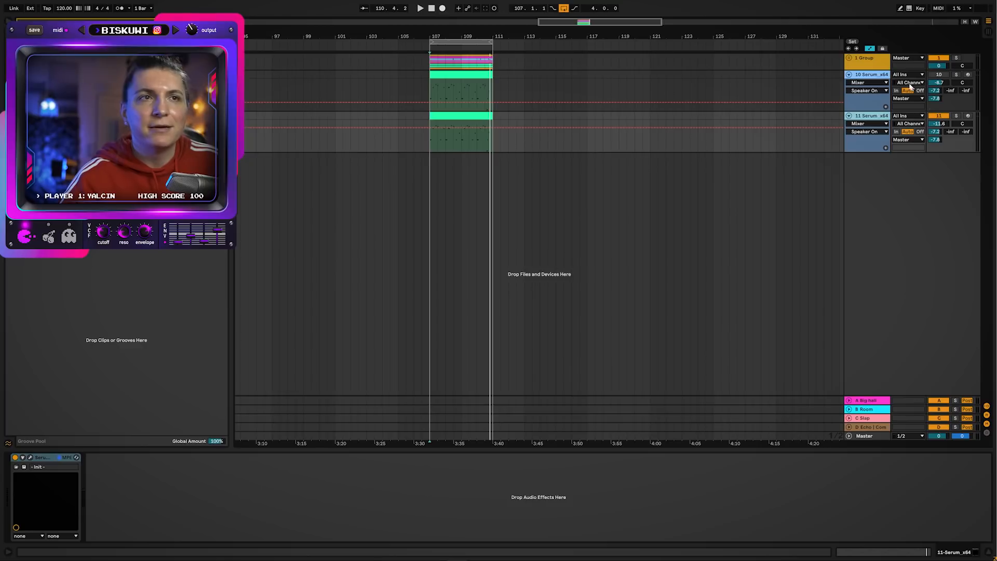
click(877, 77)
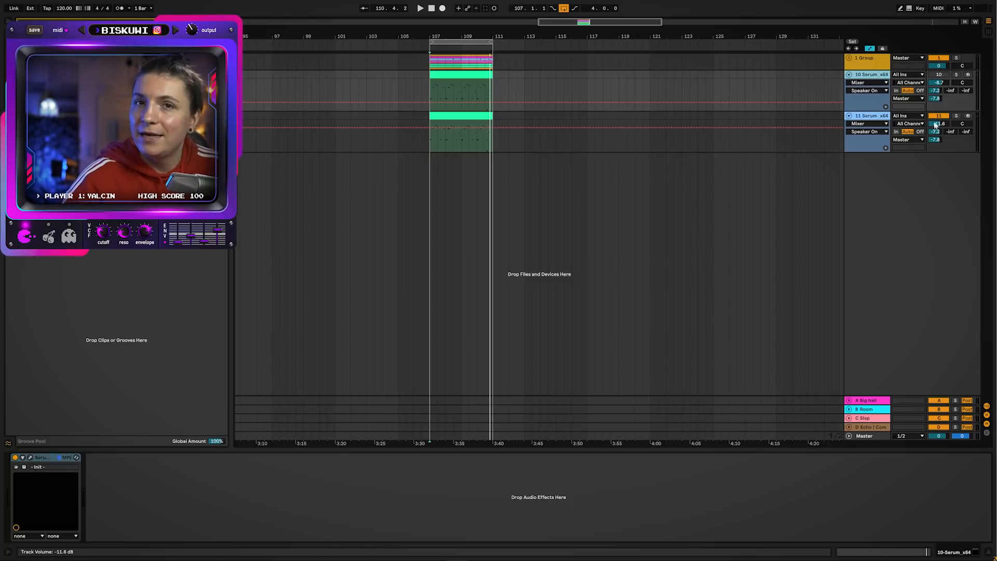
click(957, 76)
key(space)
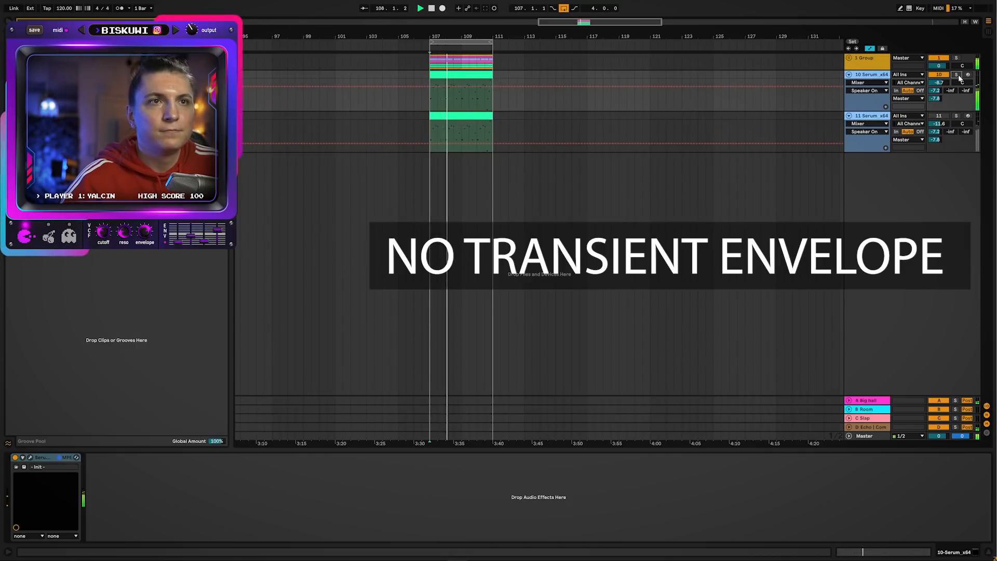
click(958, 76)
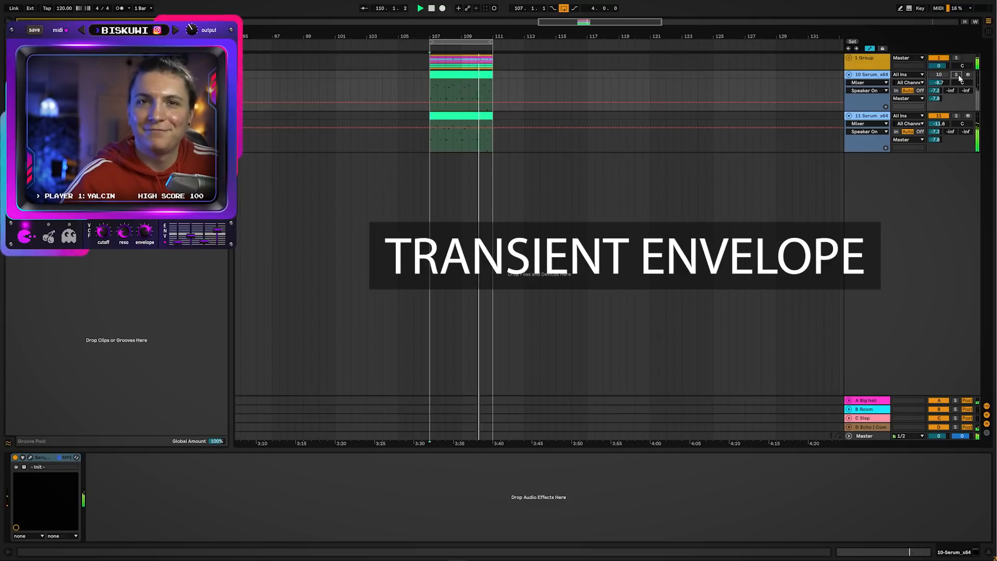
click(958, 76)
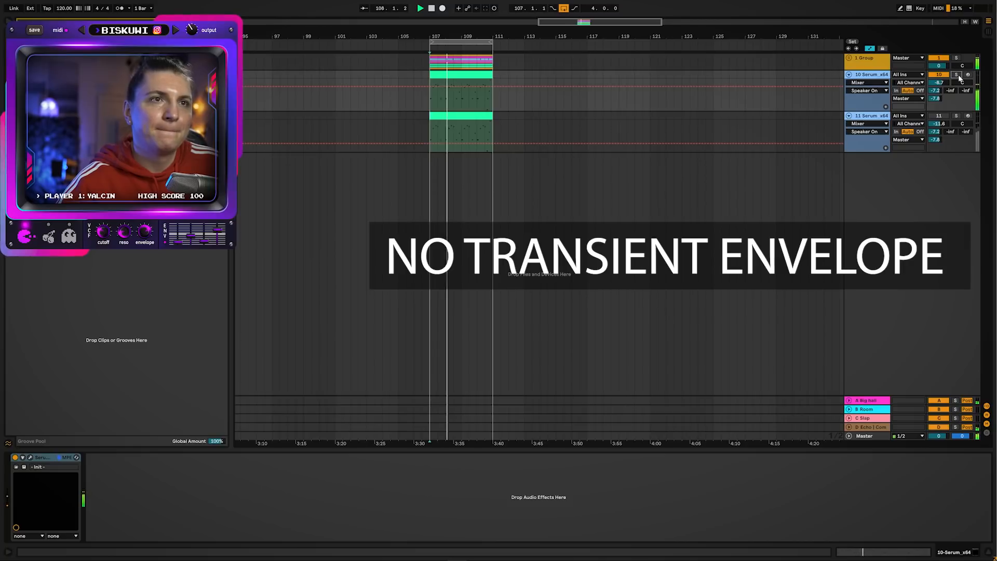
click(958, 75)
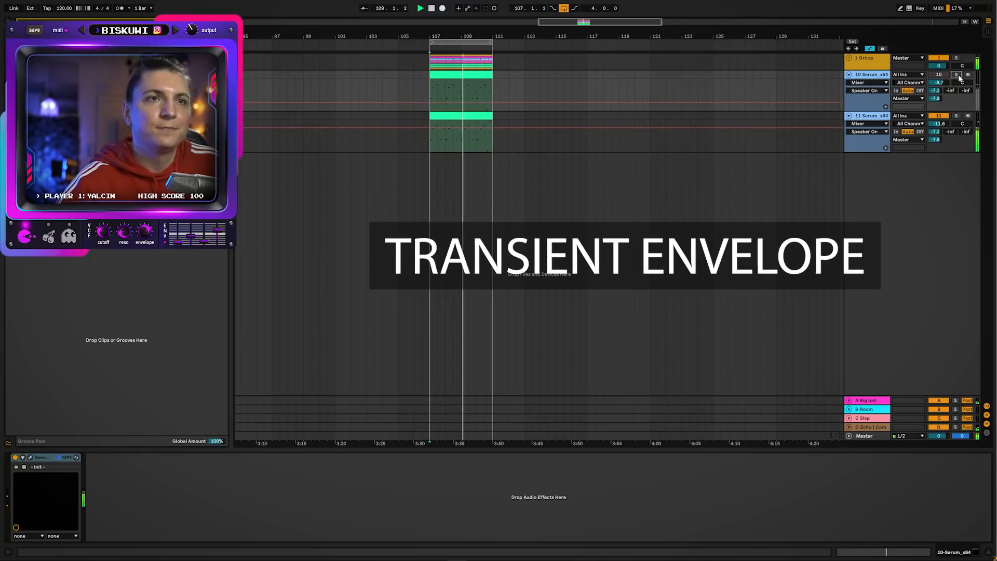